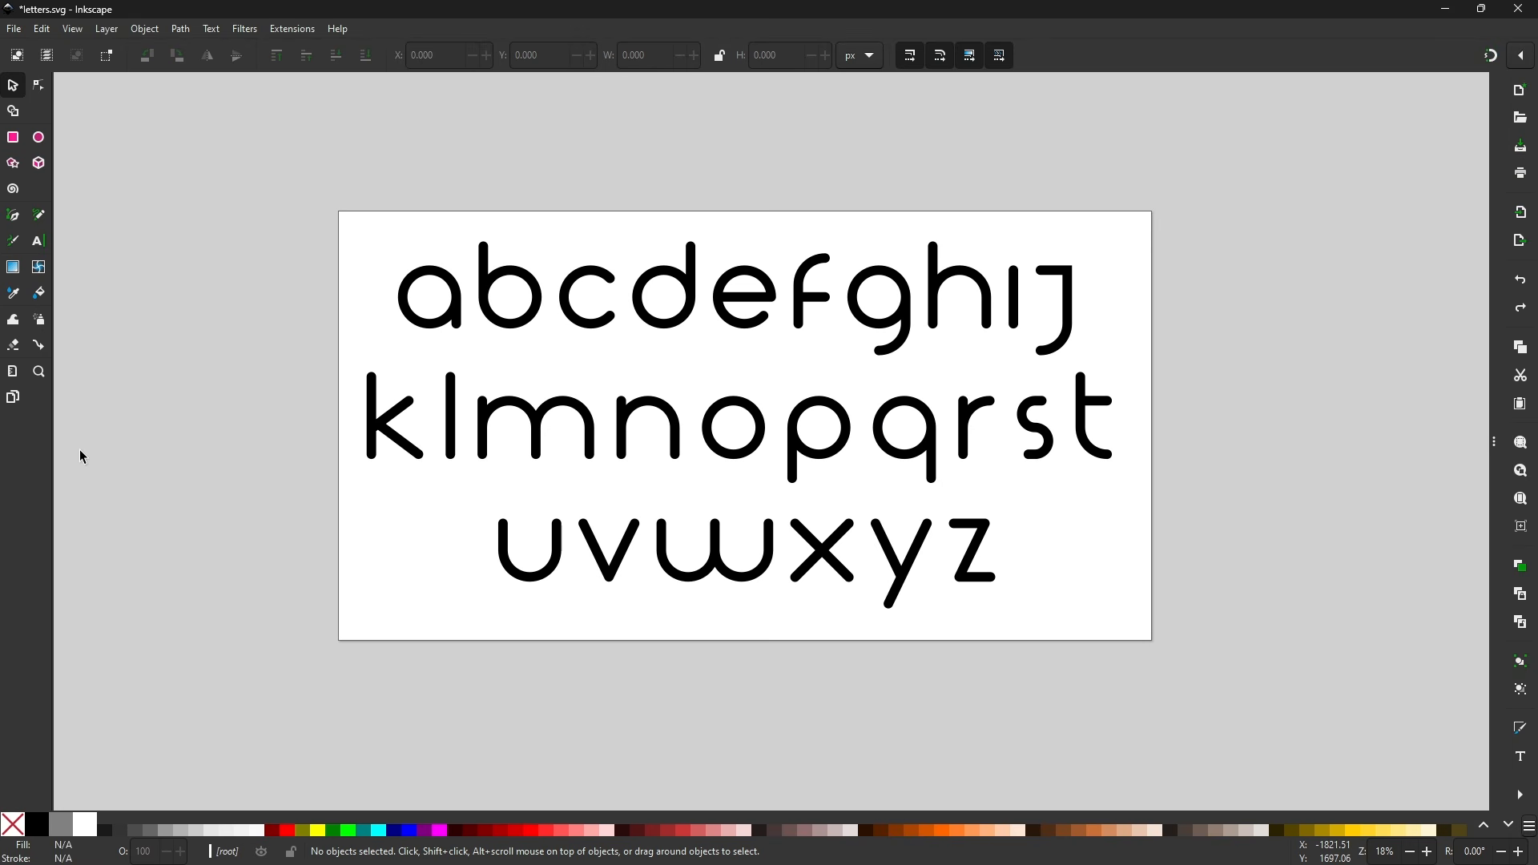
- Inspect the letter paths and their nodes on the alphabet drawing with the node tool
{"action": "left_click", "coordinate": [850, 426]}
{"action": "left_click", "coordinate": [931, 449]}
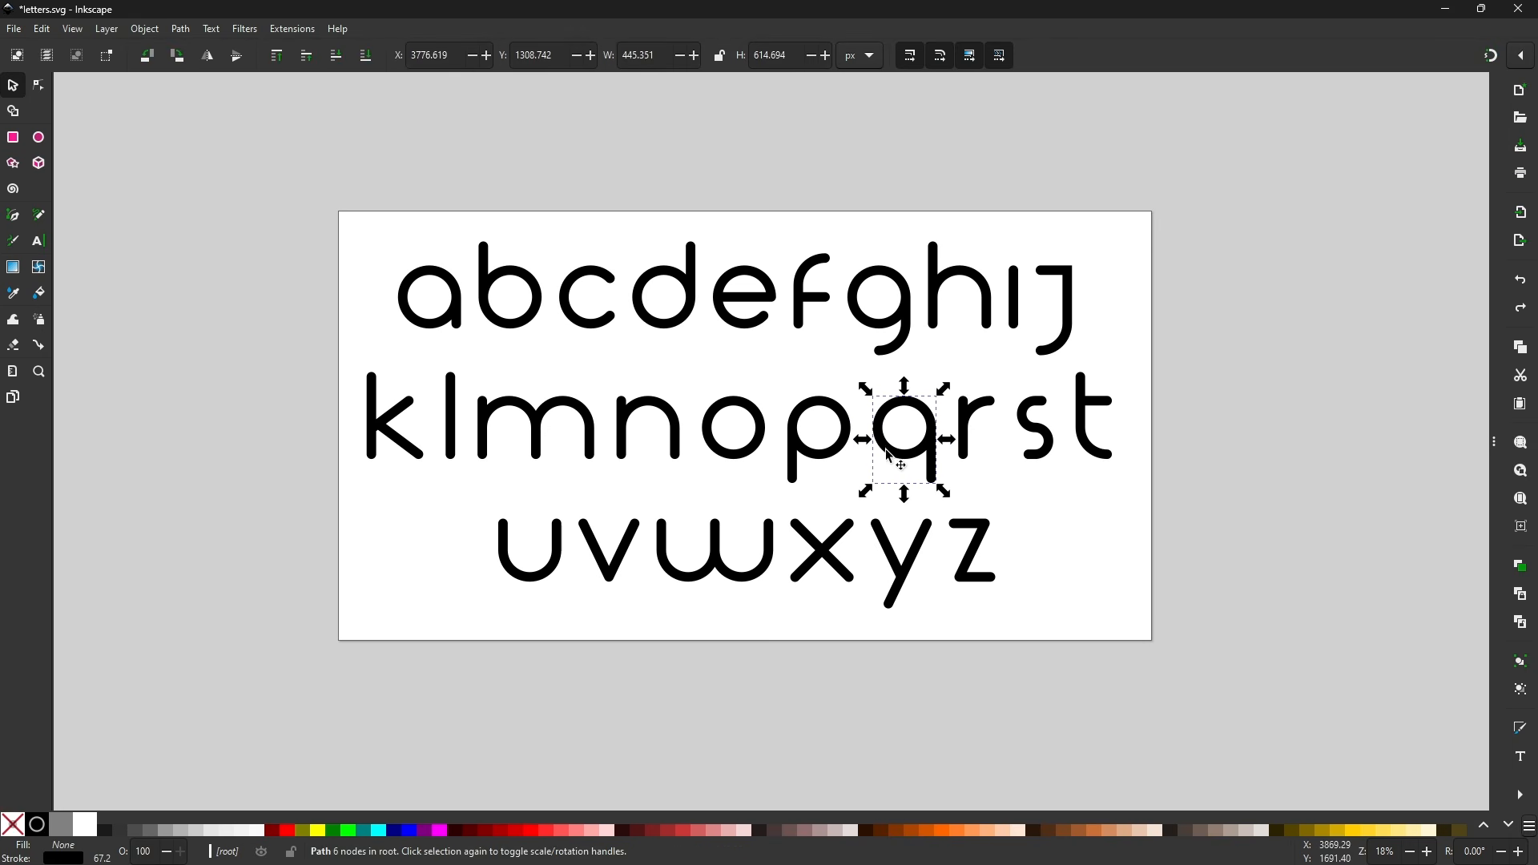
{"action": "left_click", "coordinate": [536, 372]}
{"action": "left_click", "coordinate": [40, 85]}
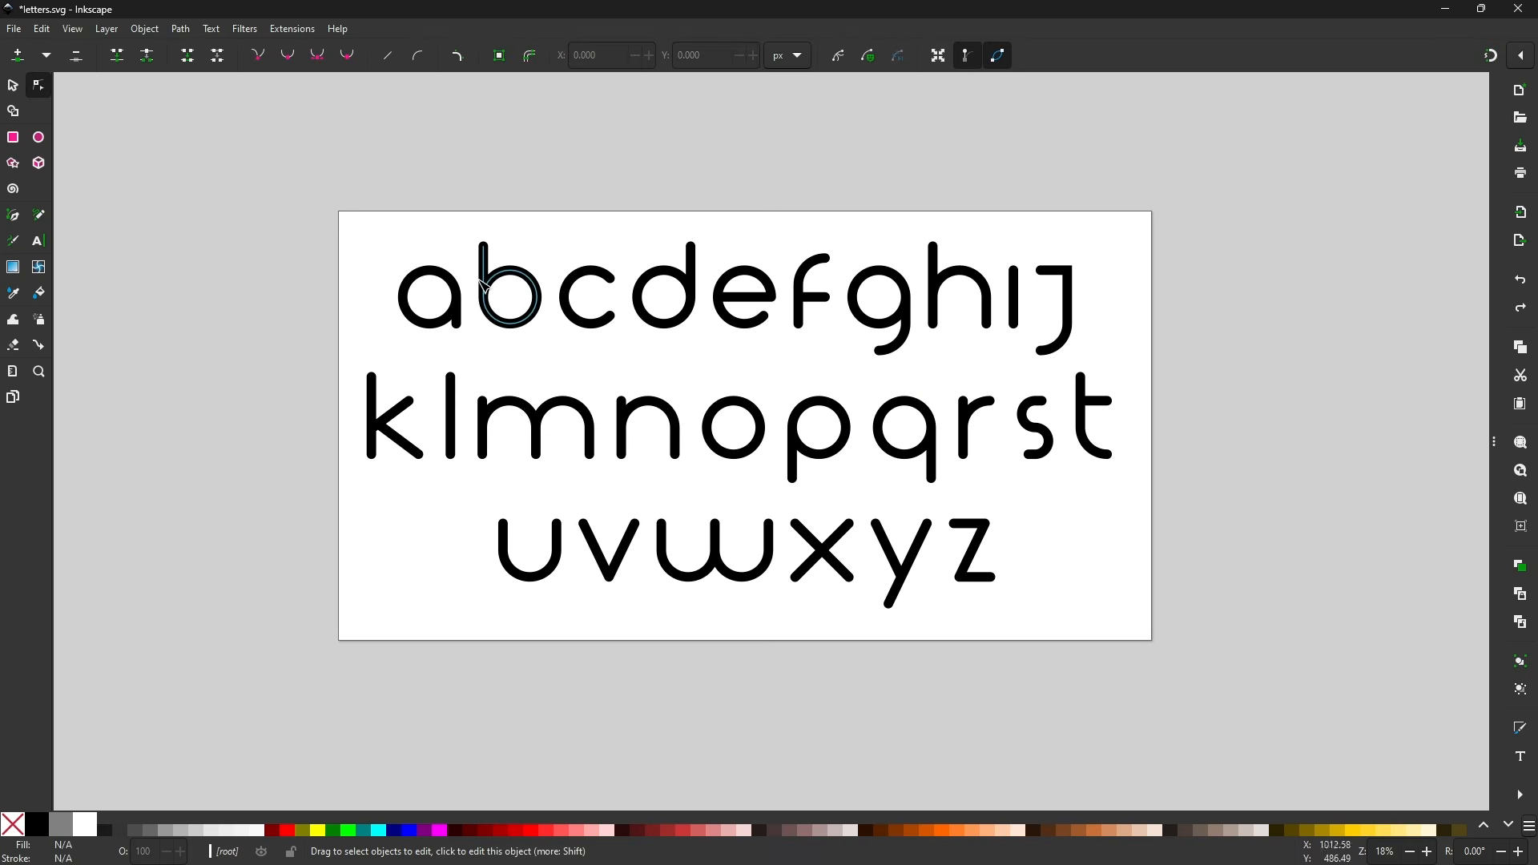
{"action": "scroll", "coordinate": [481, 280], "scroll_direction": "up", "scroll_amount": 4}
{"action": "left_click", "coordinate": [338, 276]}
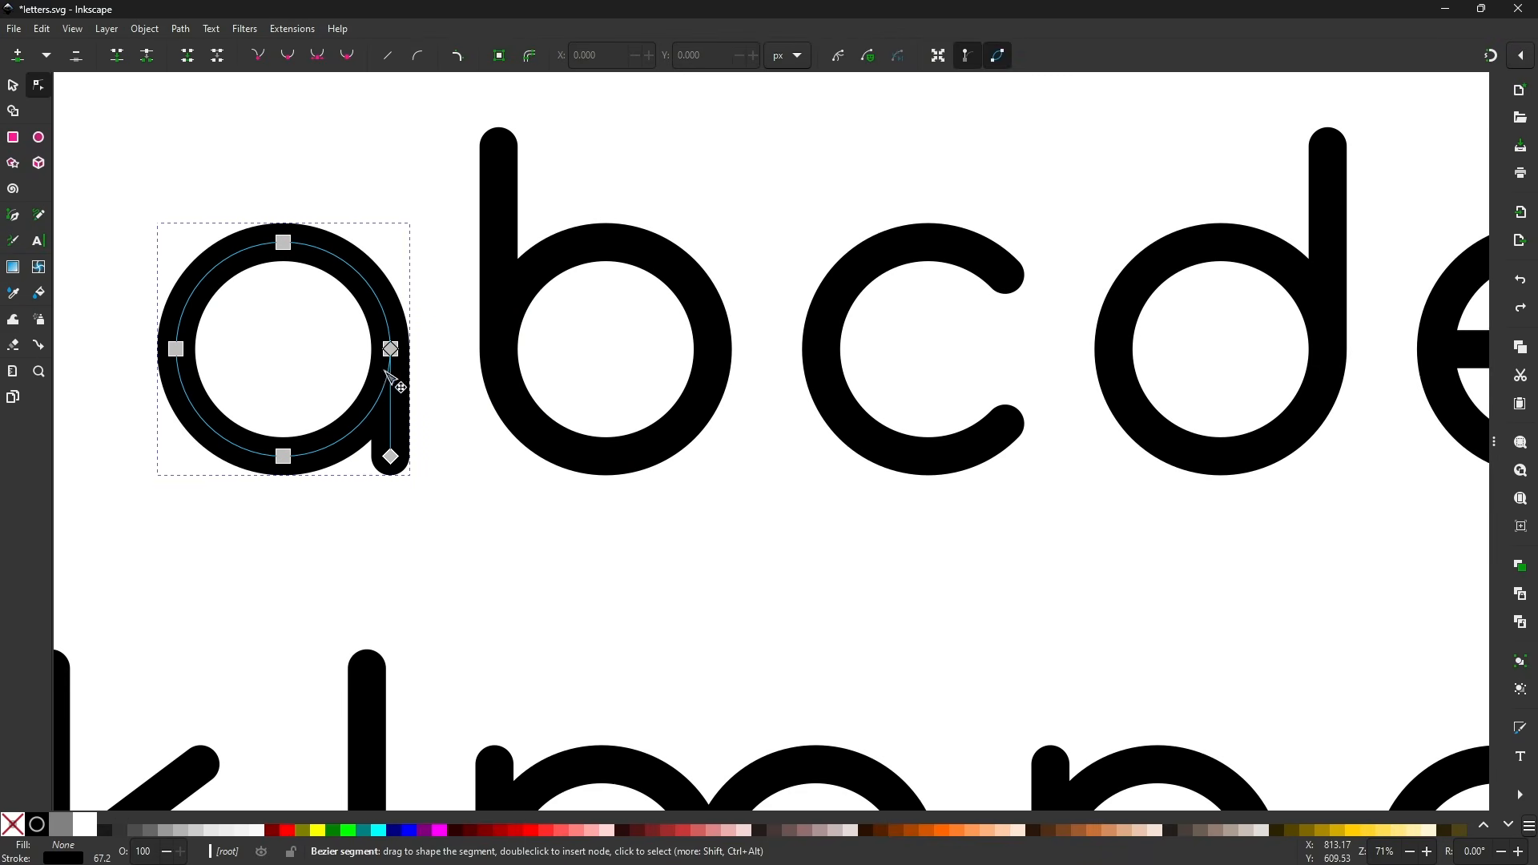
{"action": "left_click", "coordinate": [560, 436]}
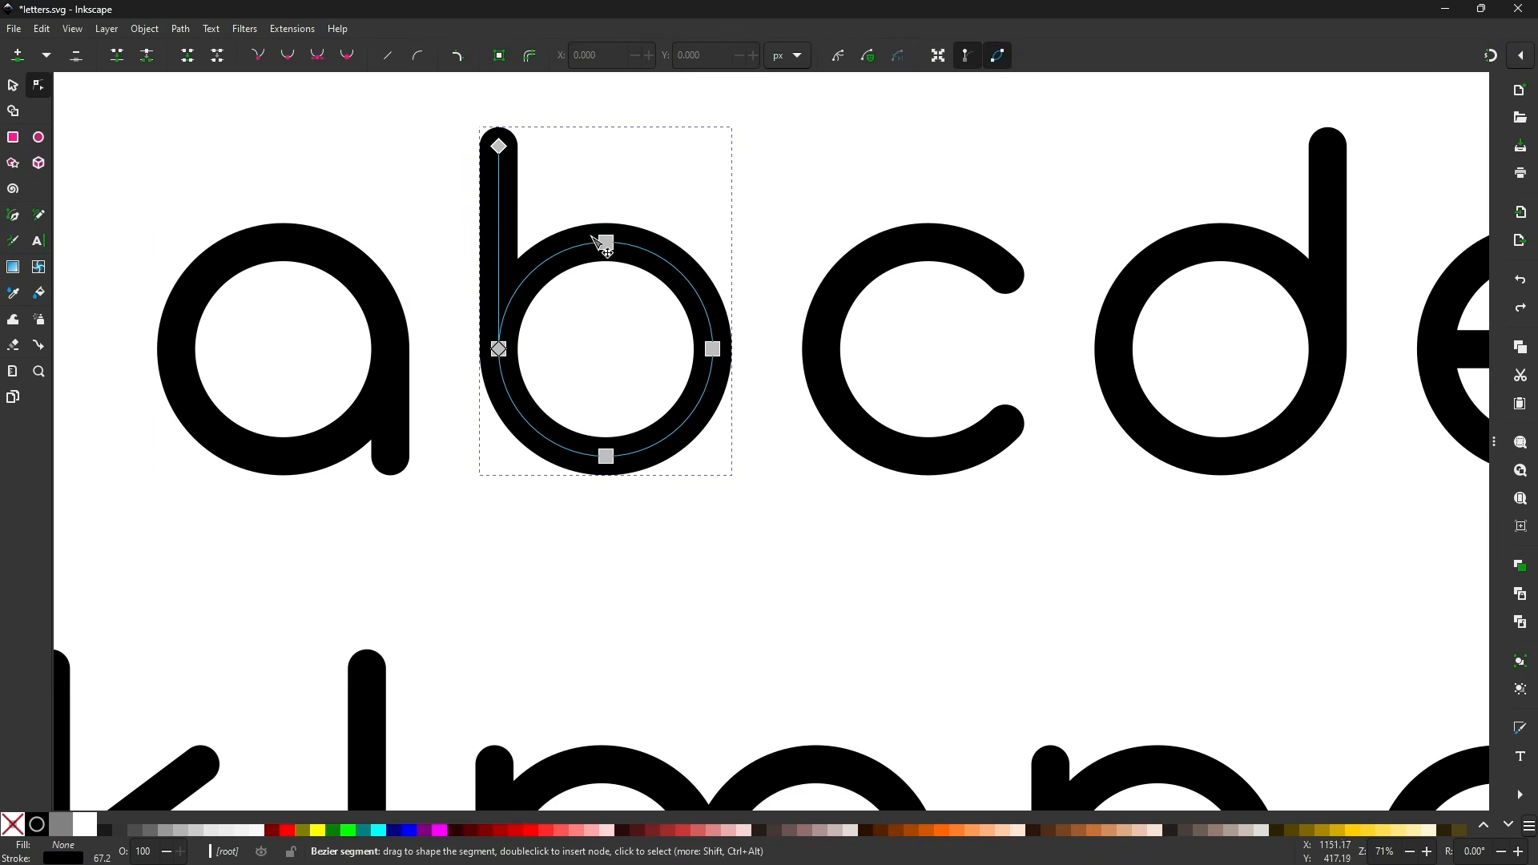
{"action": "scroll", "coordinate": [578, 470], "scroll_direction": "down", "scroll_amount": 3}
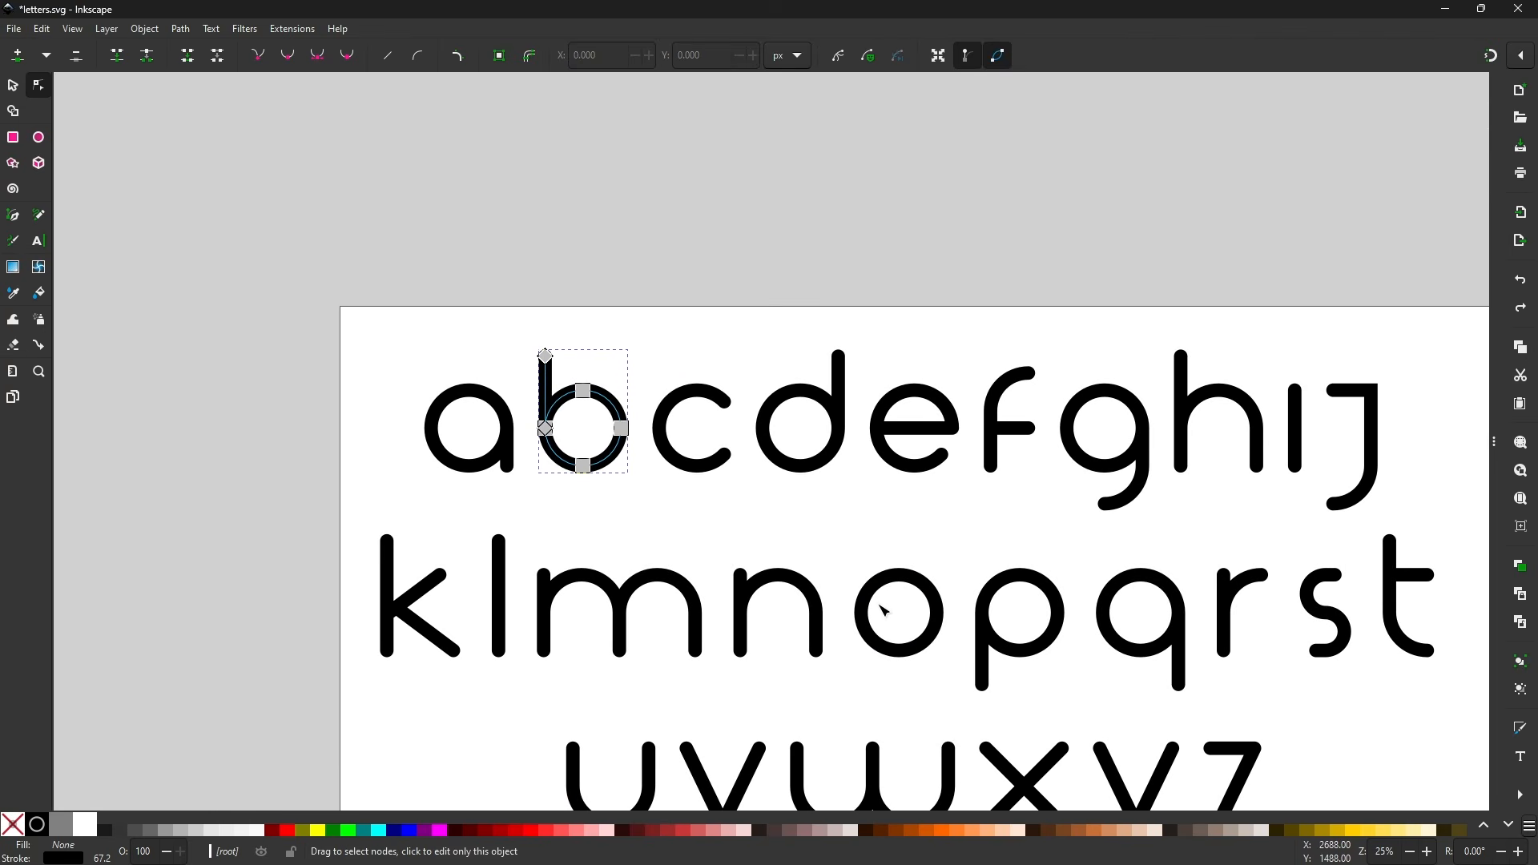
{"action": "left_click_drag", "start_coordinate": [880, 618], "coordinate": [782, 420]}
{"action": "scroll", "coordinate": [778, 388], "scroll_direction": "down", "scroll_amount": 1}
{"action": "scroll", "coordinate": [776, 373], "scroll_direction": "up", "scroll_amount": 1}
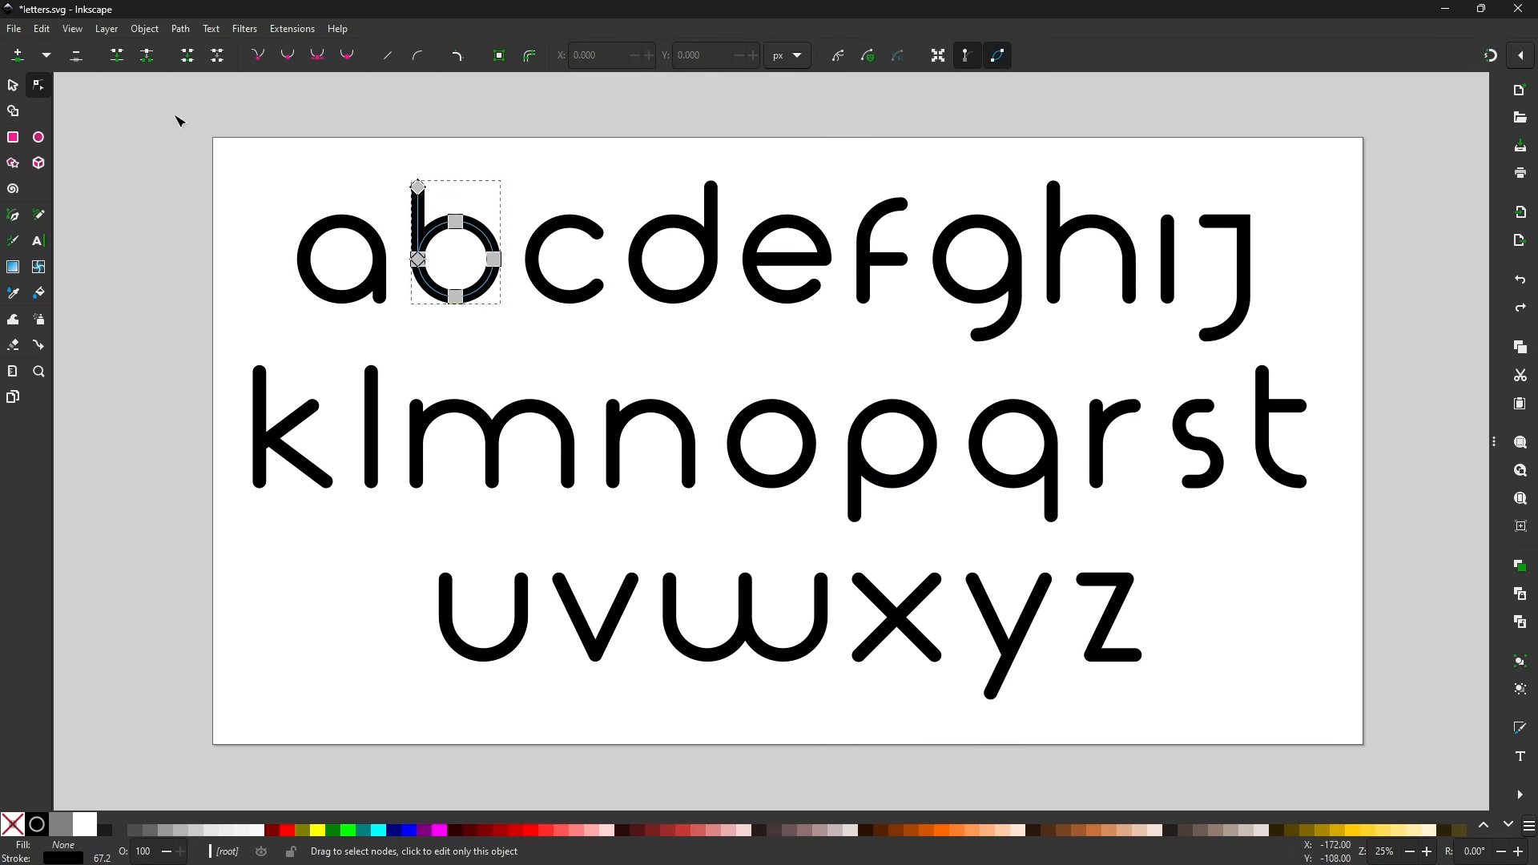
{"action": "left_click", "coordinate": [13, 85]}
{"action": "left_click", "coordinate": [501, 478]}
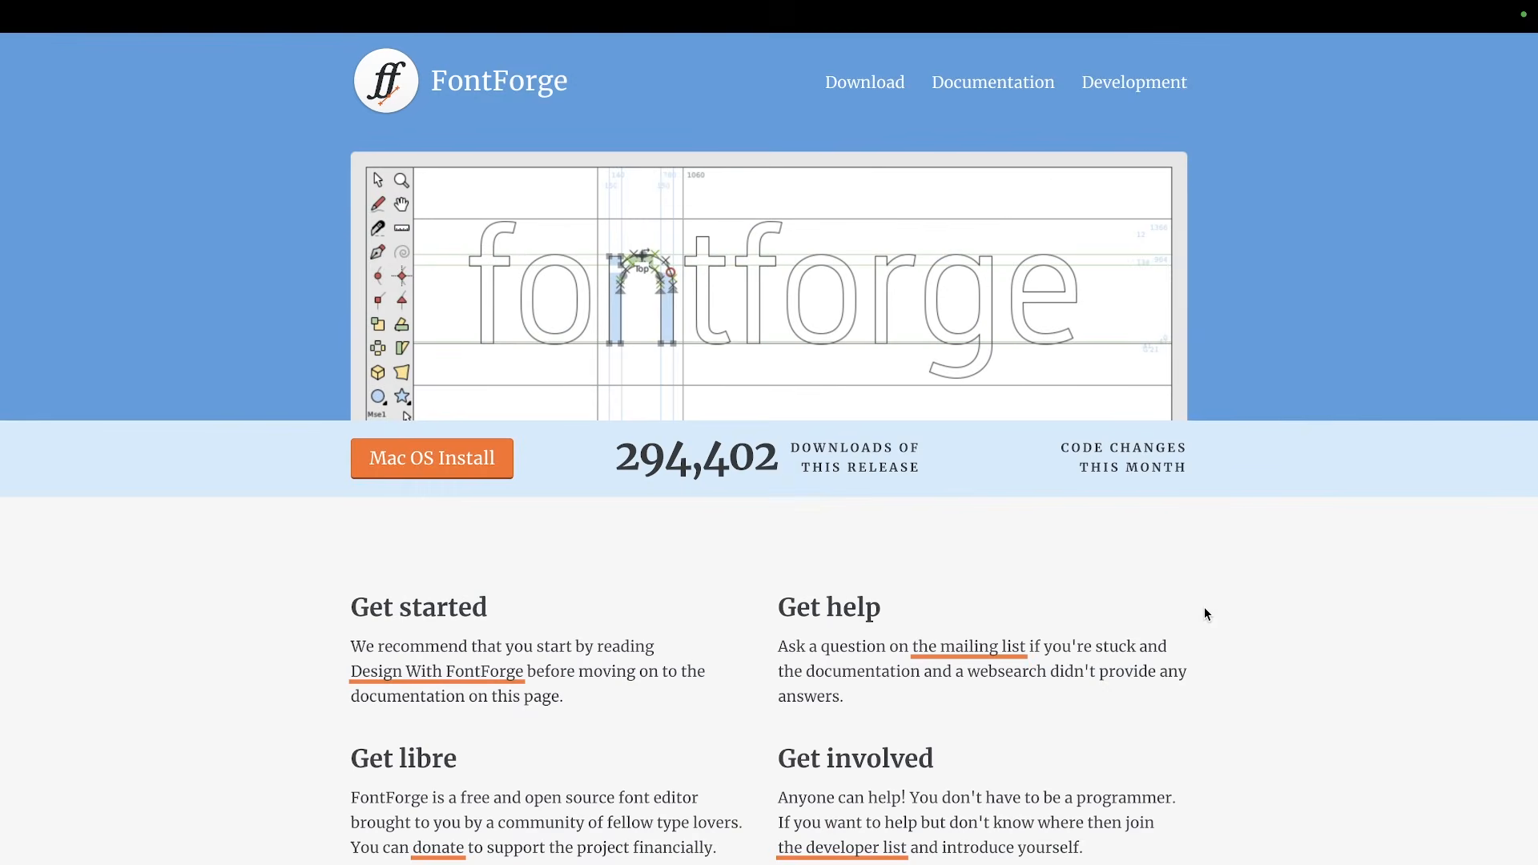
- Browse the FontForge website's home page
{"action": "scroll", "coordinate": [1204, 607], "scroll_direction": "down", "scroll_amount": 5}
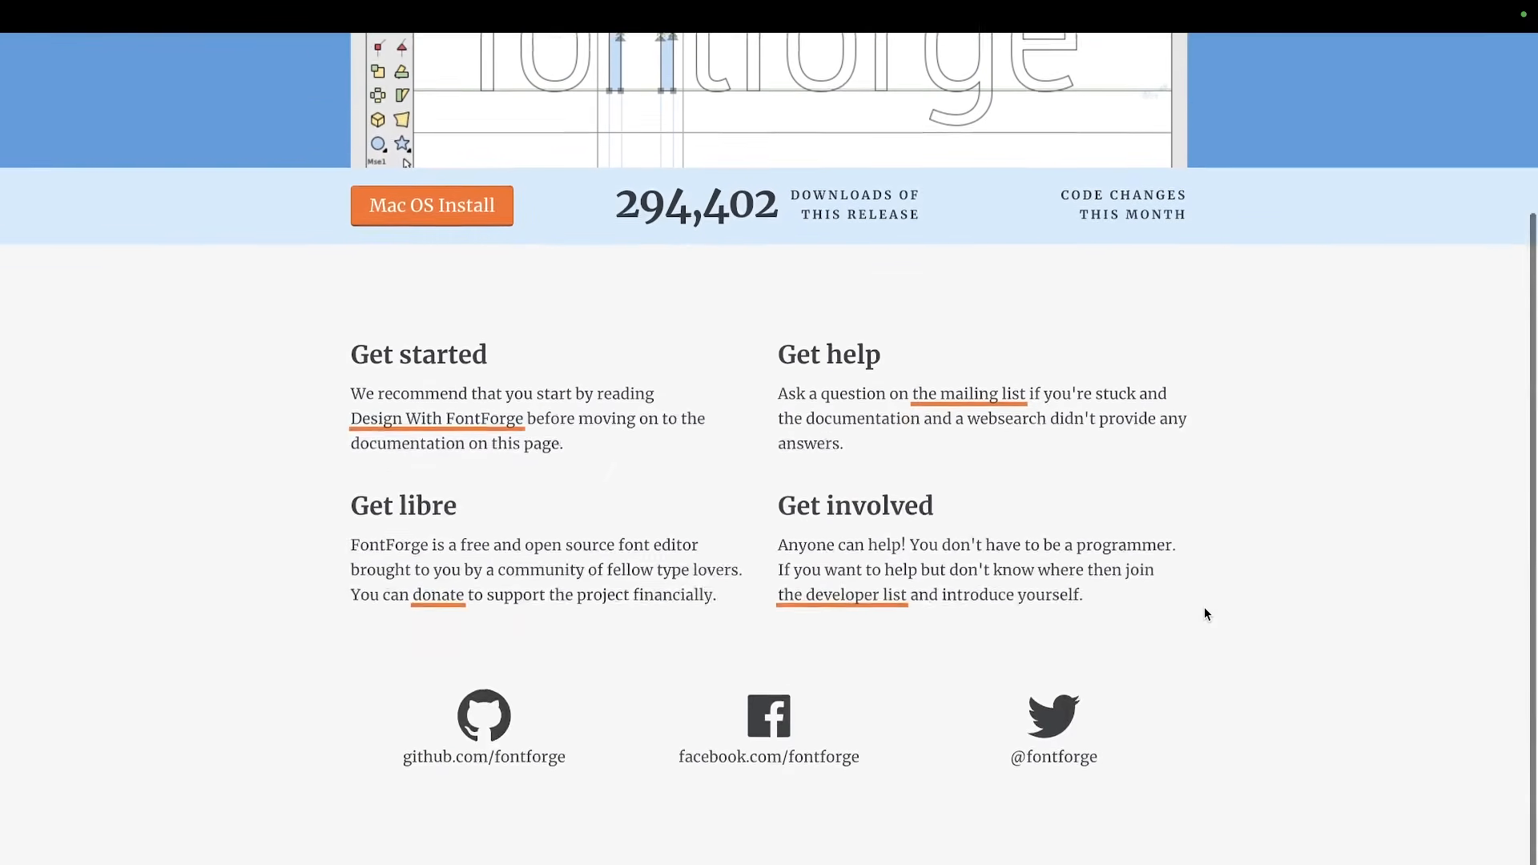
{"action": "scroll", "coordinate": [1204, 608], "scroll_direction": "up", "scroll_amount": 5}
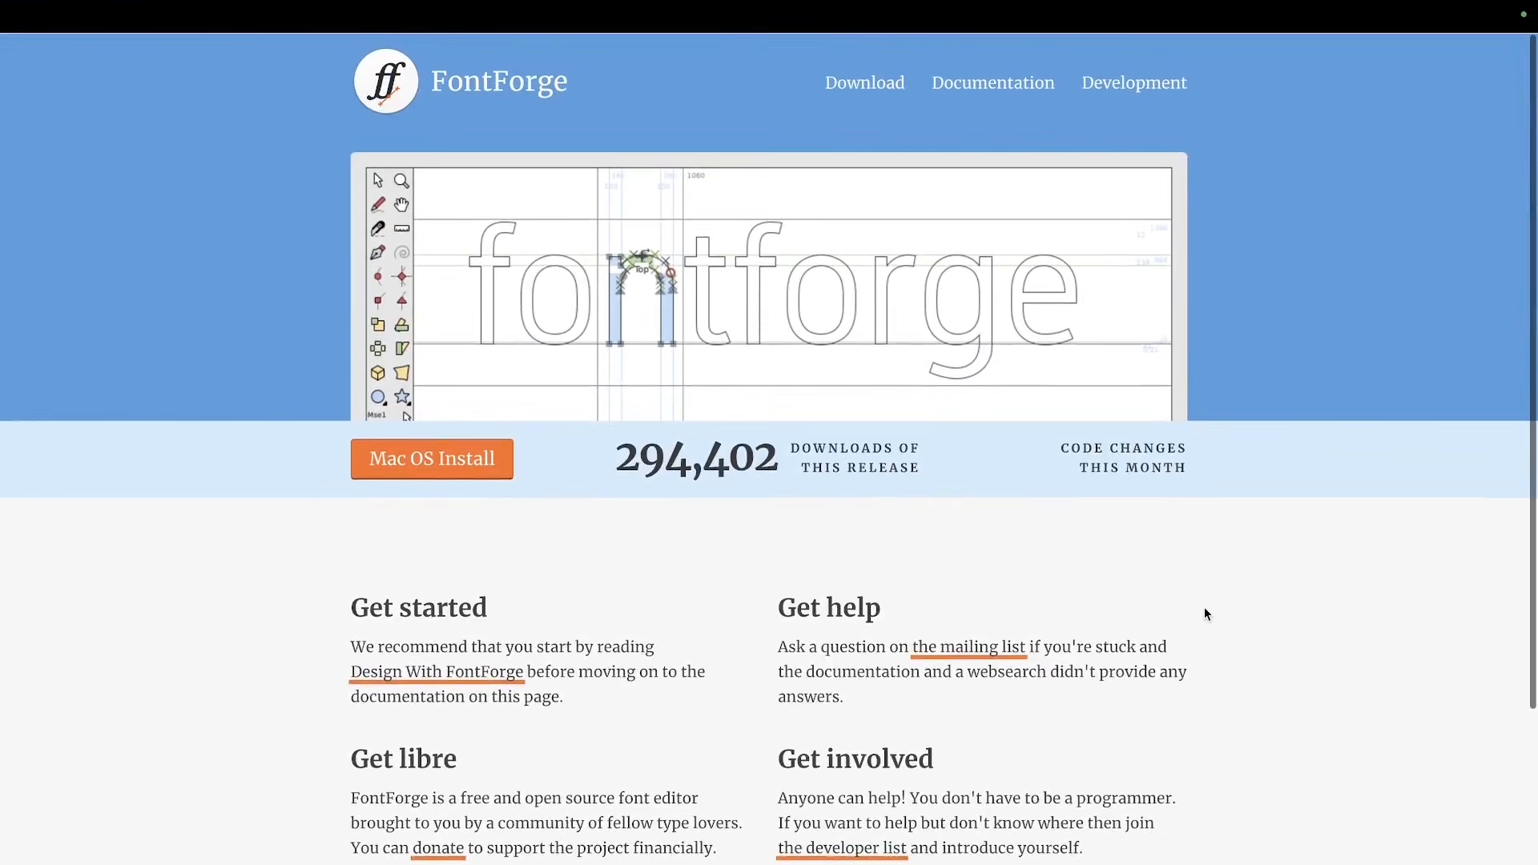
{"action": "scroll", "coordinate": [784, 245], "scroll_direction": "up", "scroll_amount": 4}
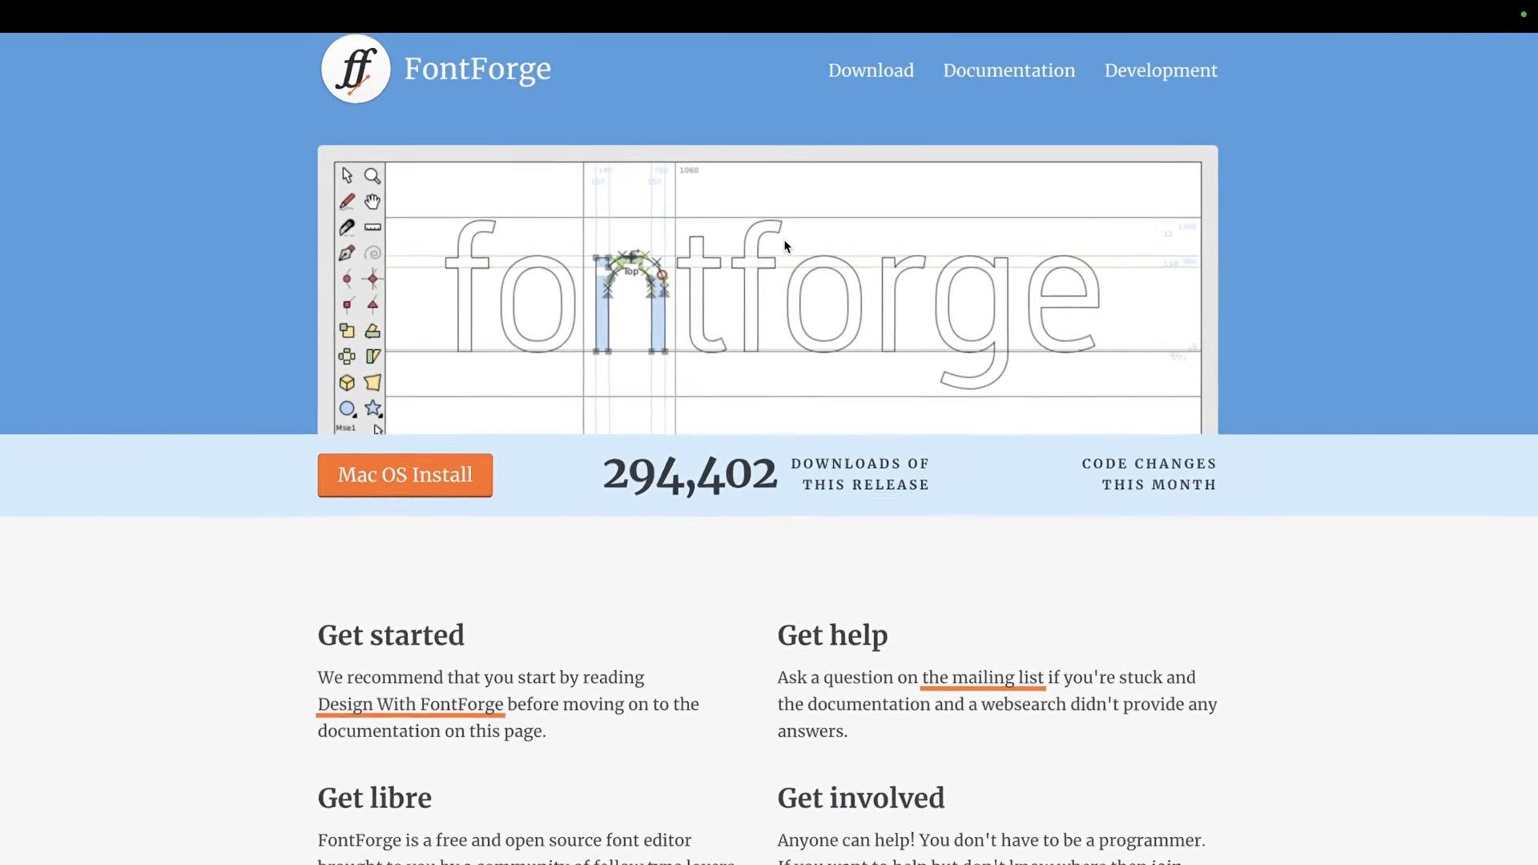
{"action": "scroll", "coordinate": [784, 246], "scroll_direction": "up", "scroll_amount": 2}
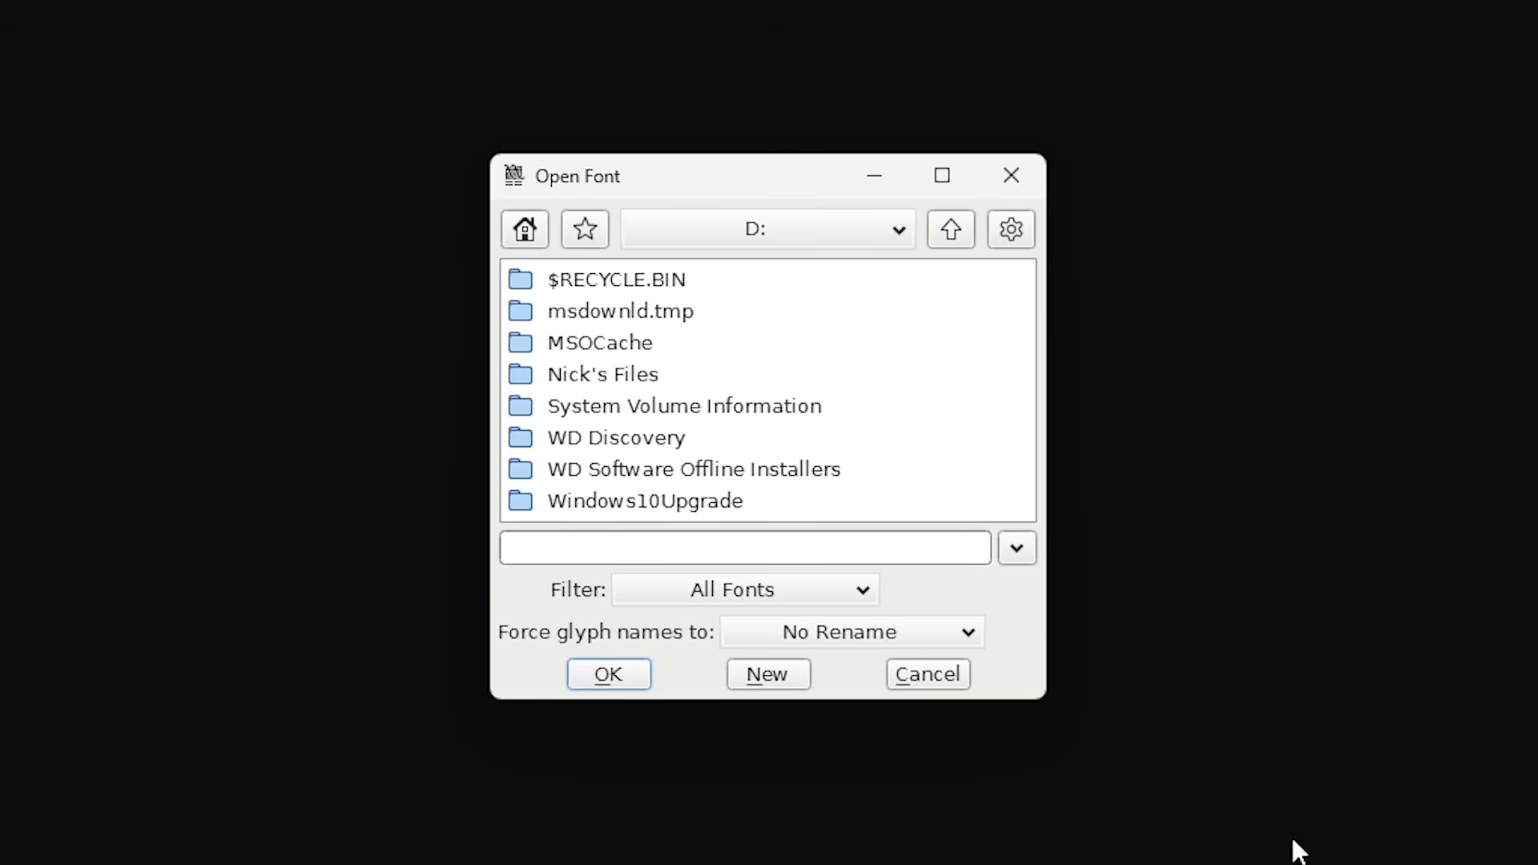
- Create a new font in FontForge and scroll through its empty glyph grid
{"action": "left_click", "coordinate": [765, 685]}
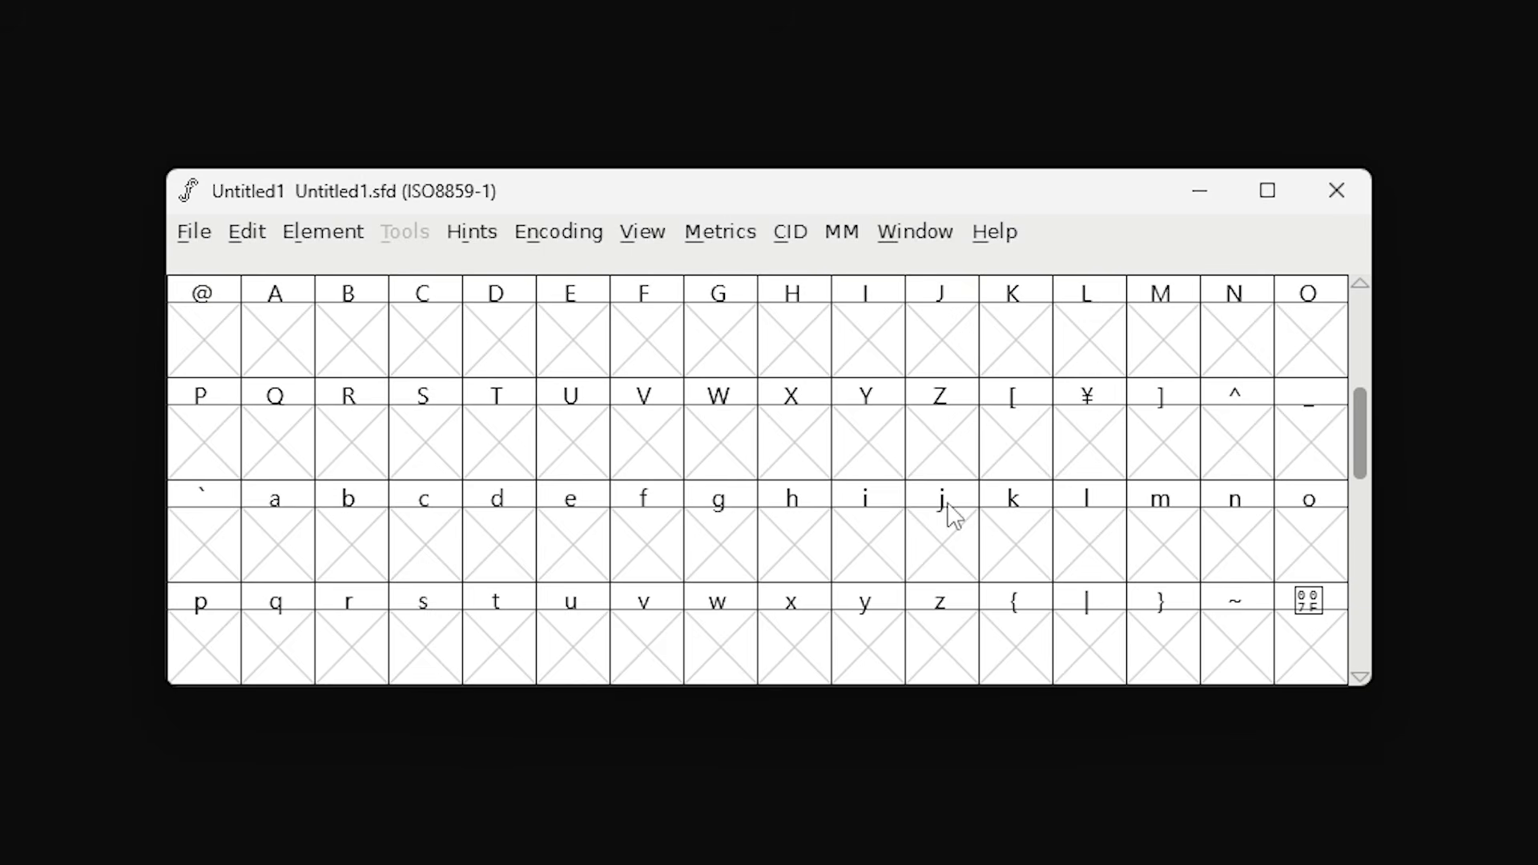
{"action": "scroll", "coordinate": [913, 491], "scroll_direction": "down", "scroll_amount": 3}
{"action": "scroll", "coordinate": [942, 515], "scroll_direction": "up", "scroll_amount": 4}
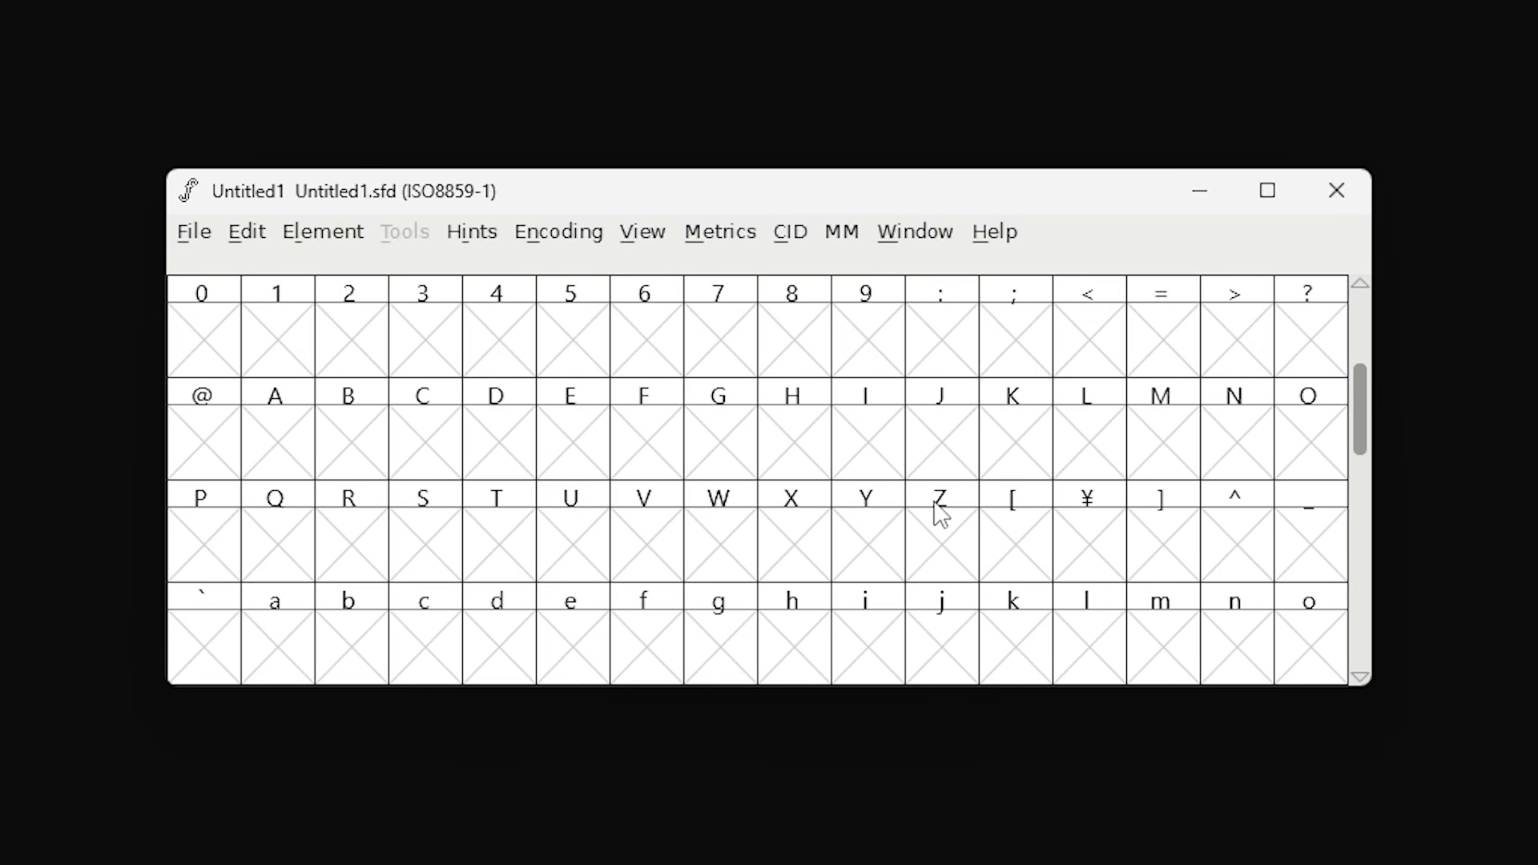
{"action": "scroll", "coordinate": [941, 515], "scroll_direction": "up", "scroll_amount": 3}
{"action": "scroll", "coordinate": [941, 508], "scroll_direction": "down", "scroll_amount": 1}
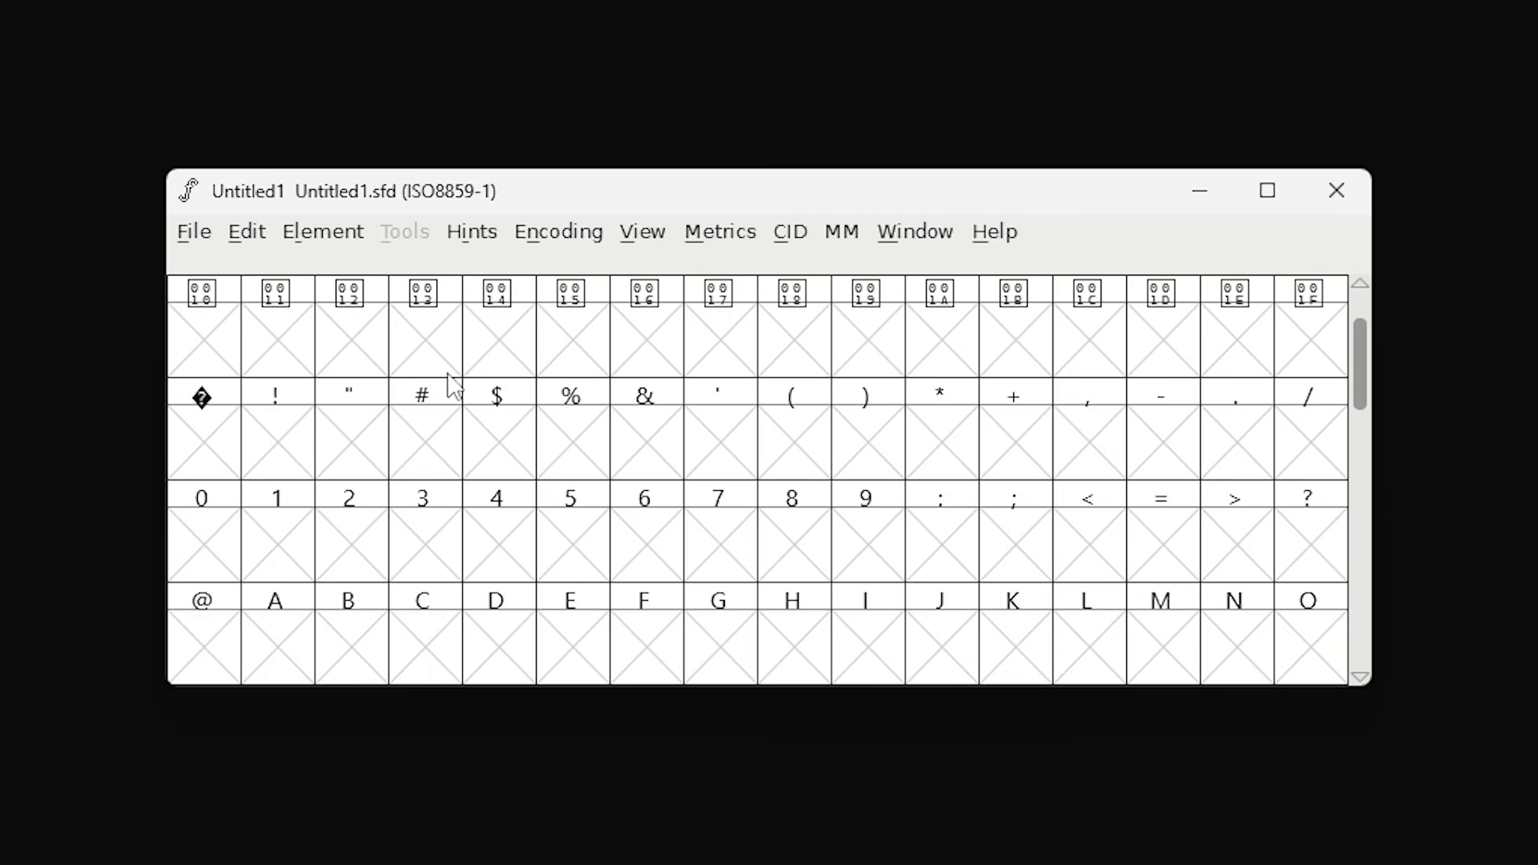
{"action": "scroll", "coordinate": [1219, 430], "scroll_direction": "down", "scroll_amount": 1}
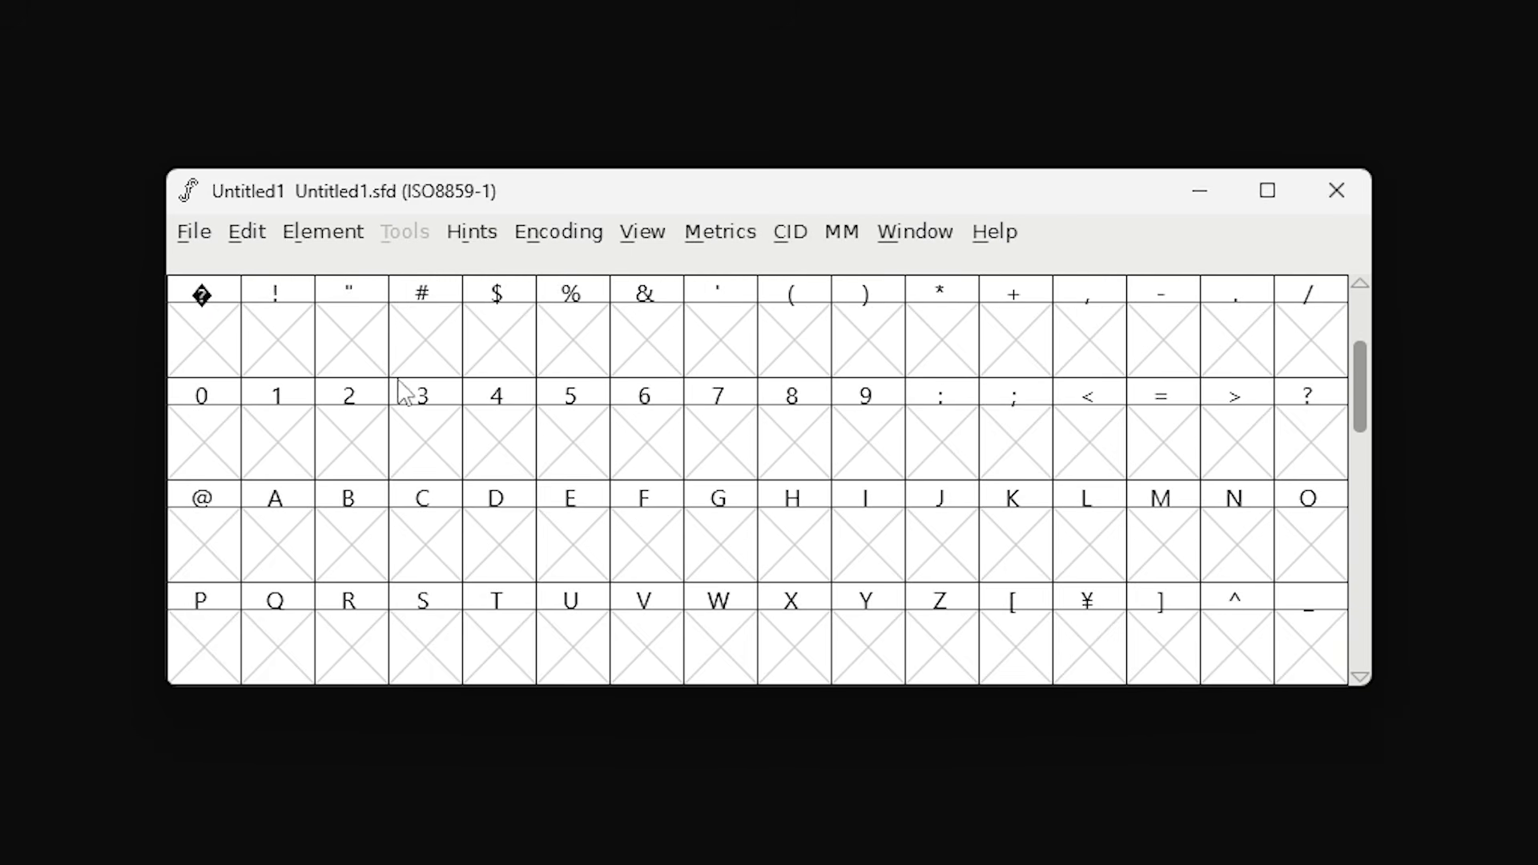
{"action": "scroll", "coordinate": [1051, 359], "scroll_direction": "down", "scroll_amount": 1}
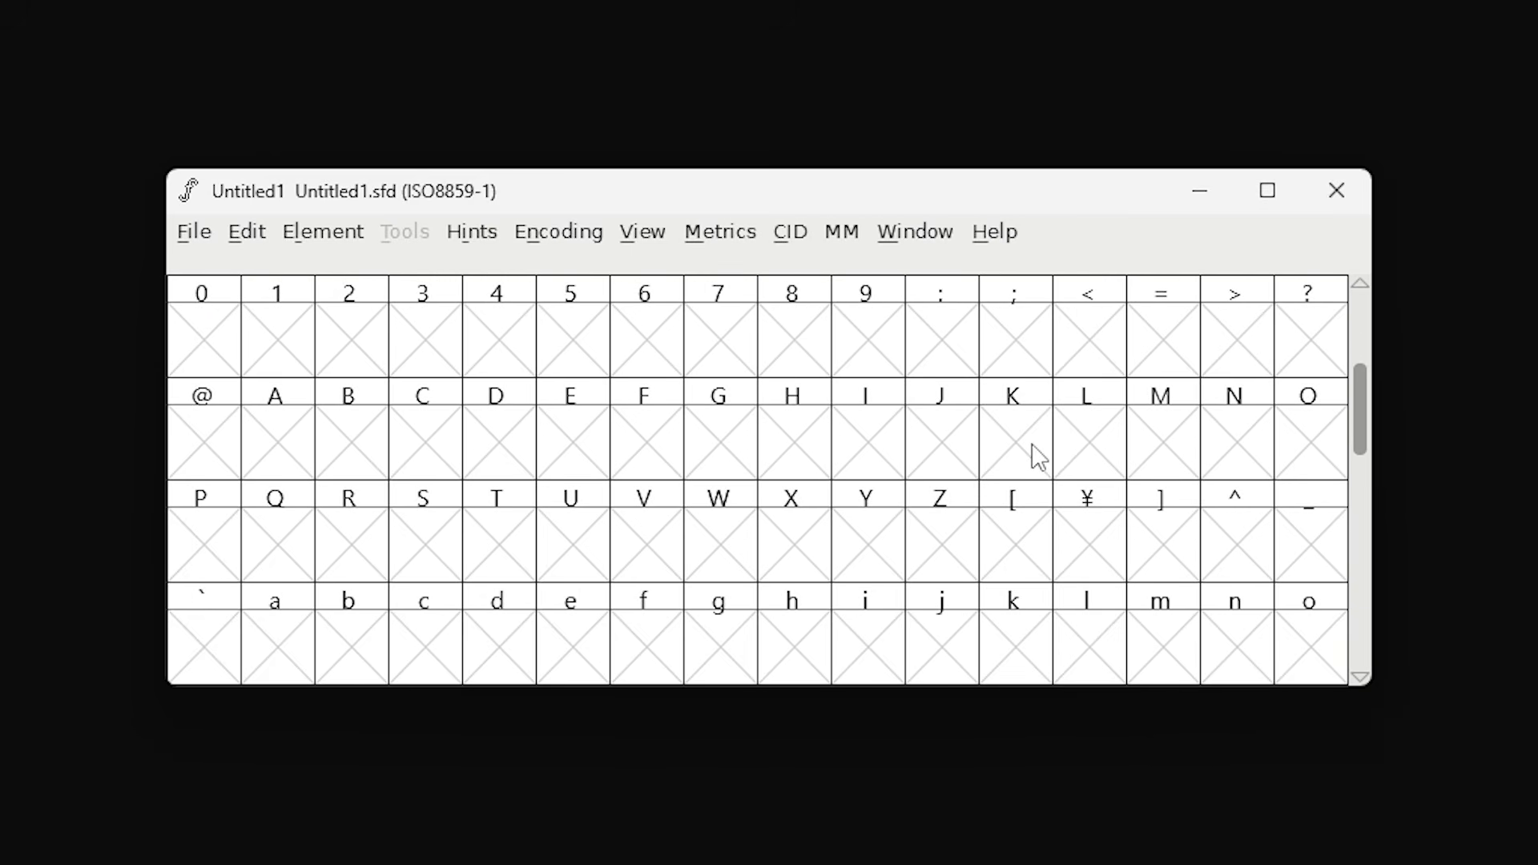
{"action": "scroll", "coordinate": [1039, 457], "scroll_direction": "down", "scroll_amount": 5}
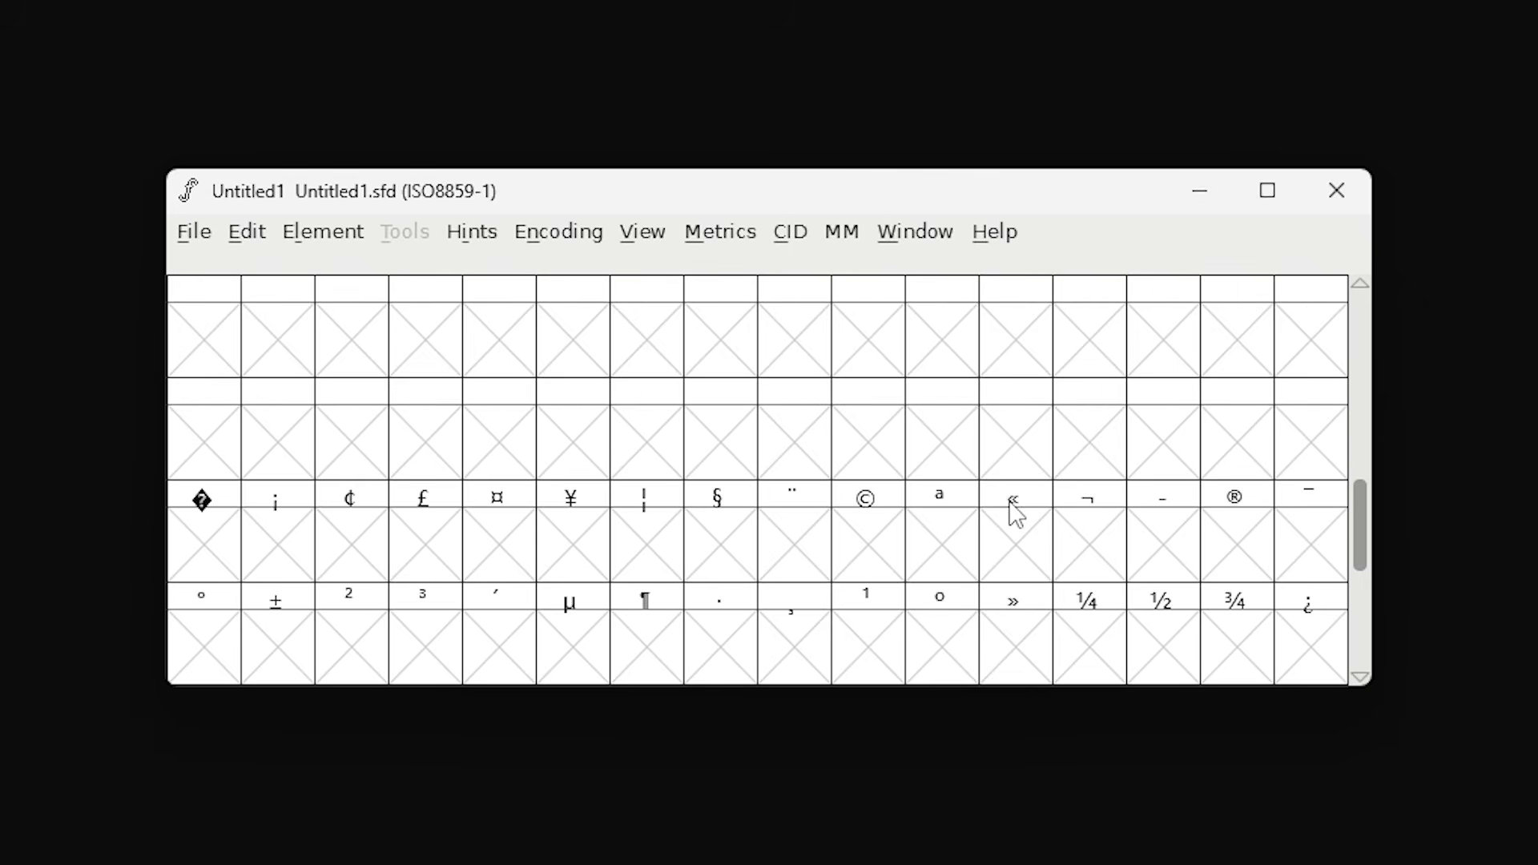
{"action": "scroll", "coordinate": [803, 491], "scroll_direction": "down", "scroll_amount": 2}
{"action": "scroll", "coordinate": [1016, 507], "scroll_direction": "down", "scroll_amount": 2}
{"action": "scroll", "coordinate": [1017, 510], "scroll_direction": "up", "scroll_amount": 12}
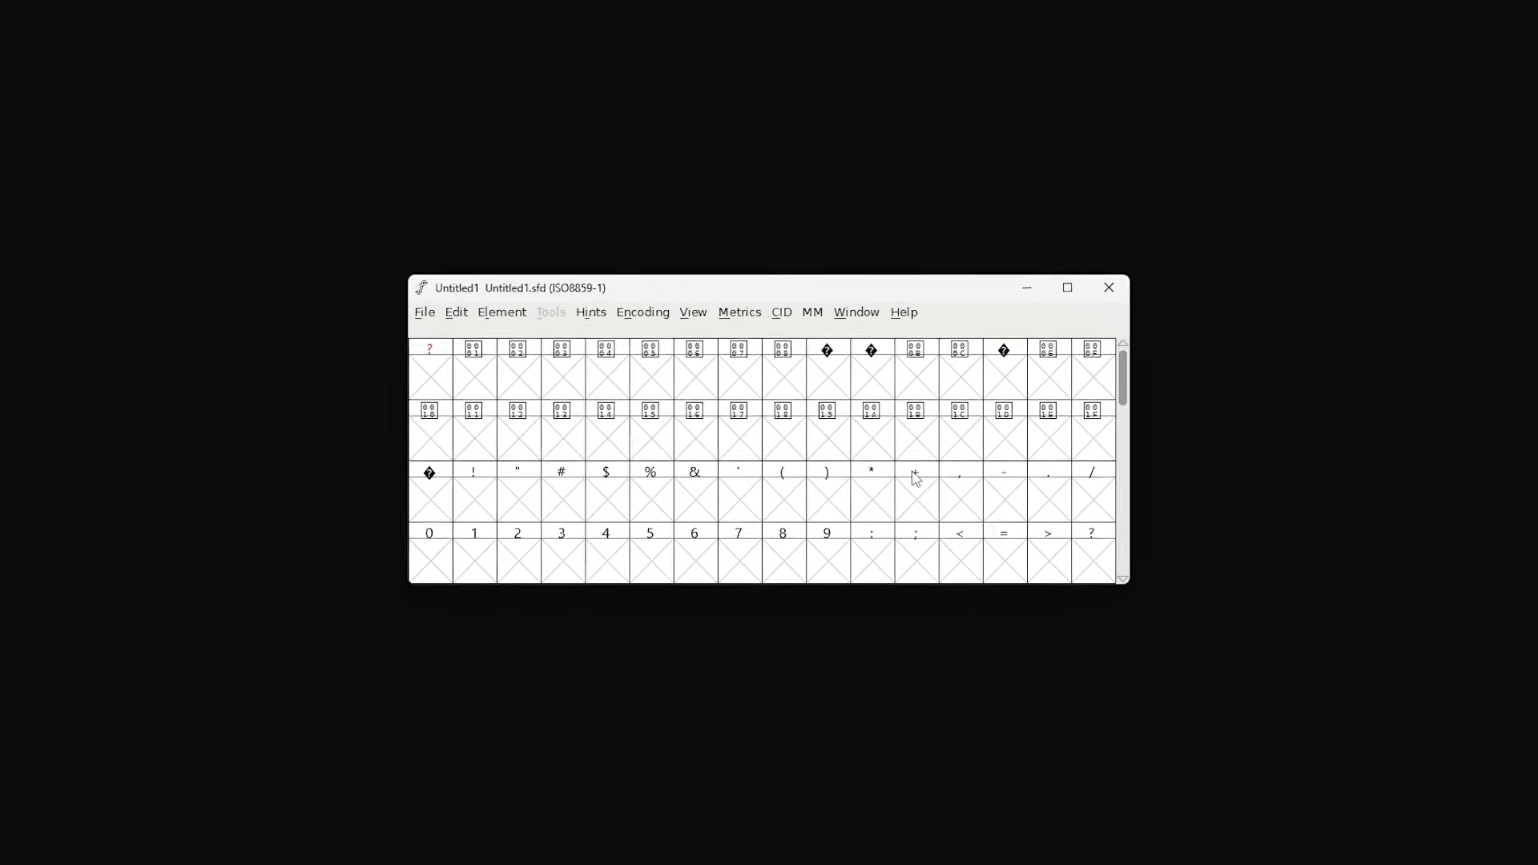
{"action": "scroll", "coordinate": [917, 478], "scroll_direction": "down", "scroll_amount": 3}
{"action": "scroll", "coordinate": [916, 479], "scroll_direction": "up", "scroll_amount": 1}
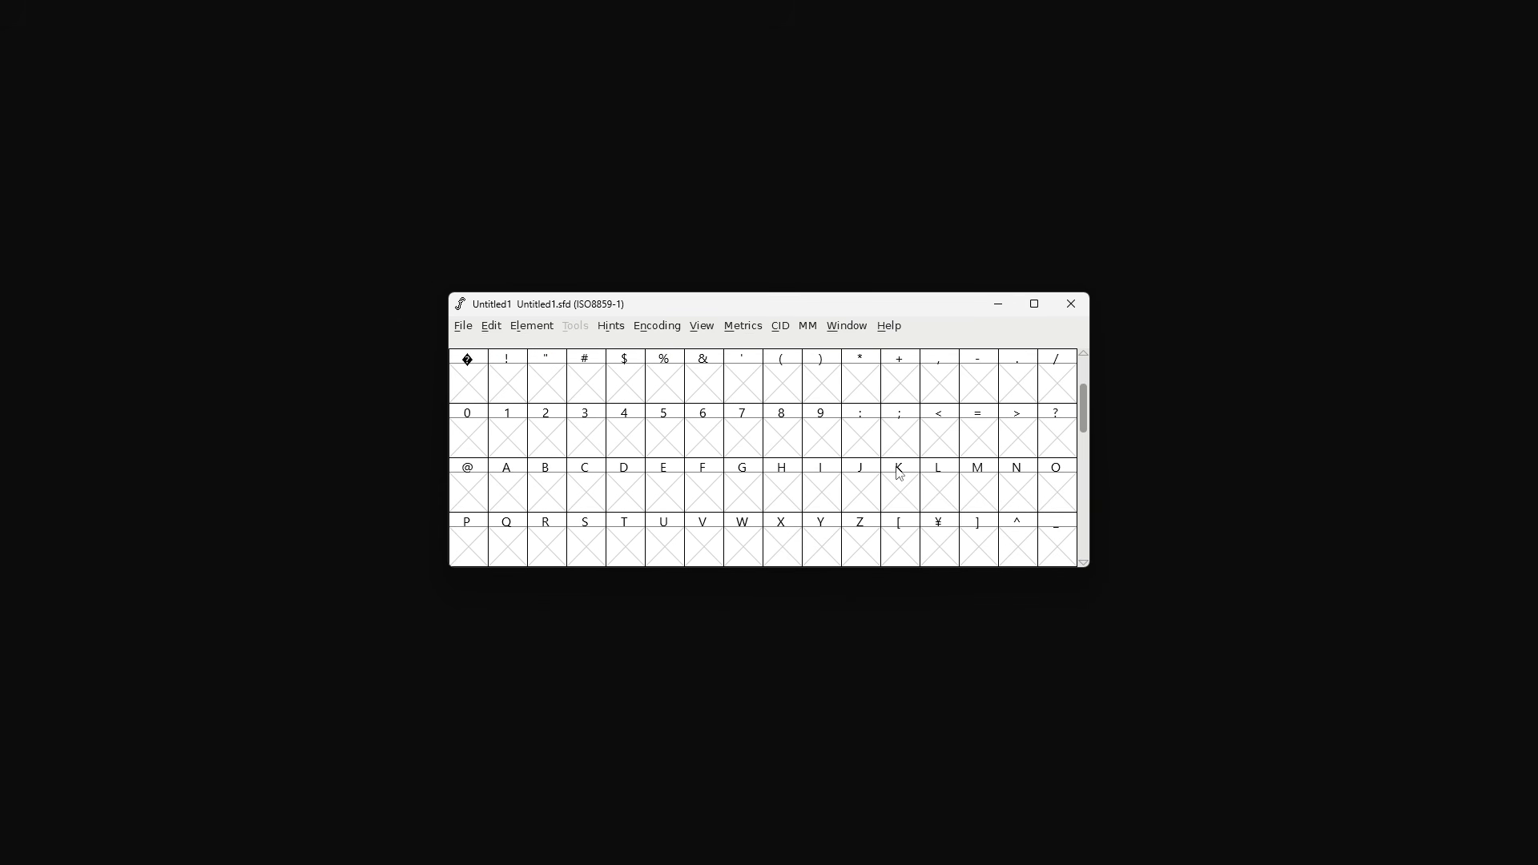
{"action": "scroll", "coordinate": [901, 474], "scroll_direction": "down", "scroll_amount": 1}
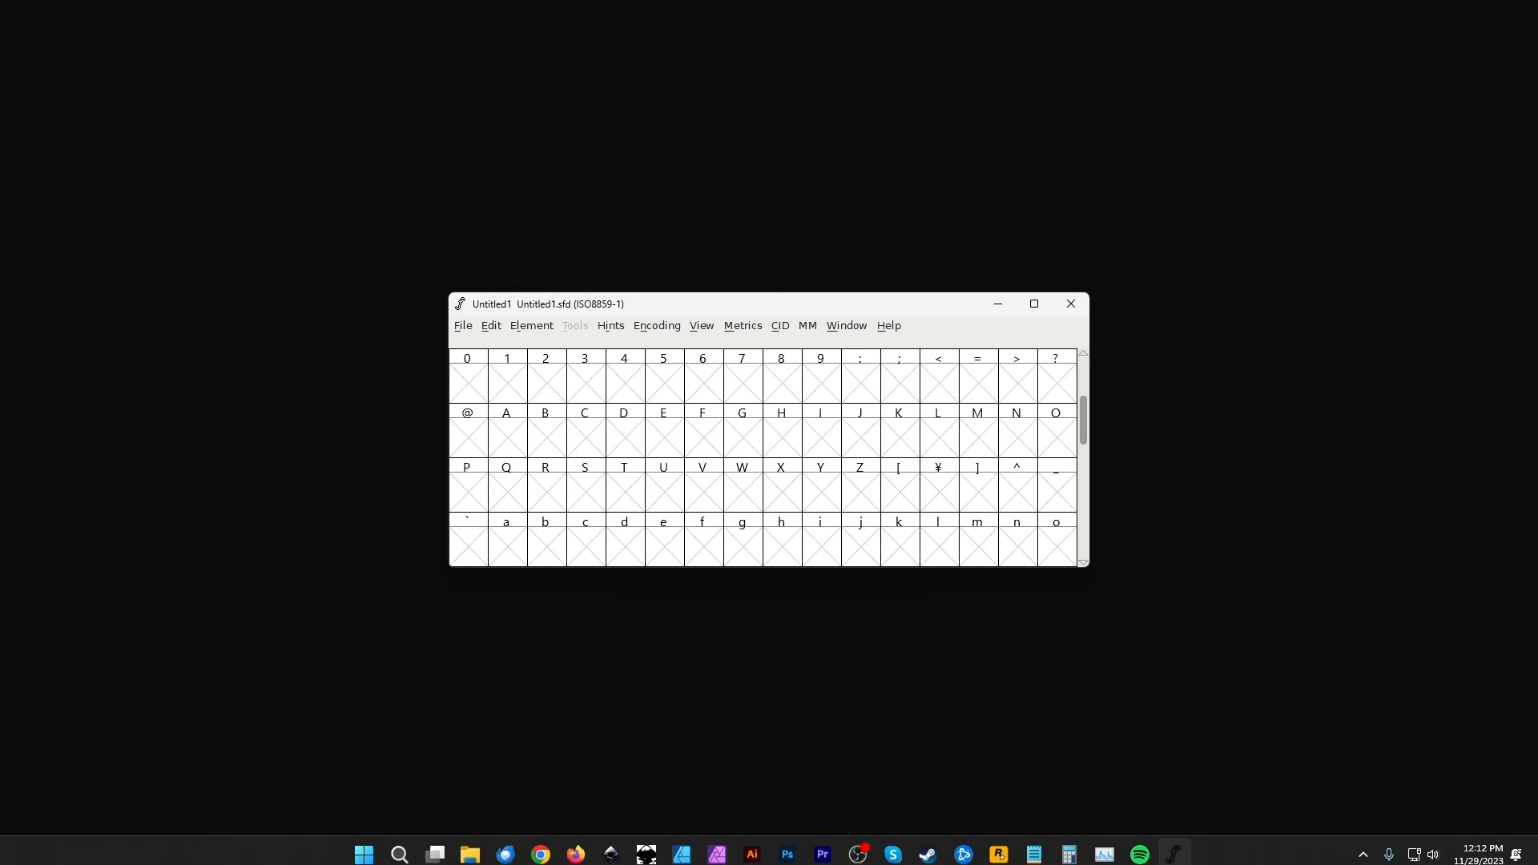
- Switch to Inkscape and copy the letter a path
{"action": "left_click", "coordinate": [611, 846]}
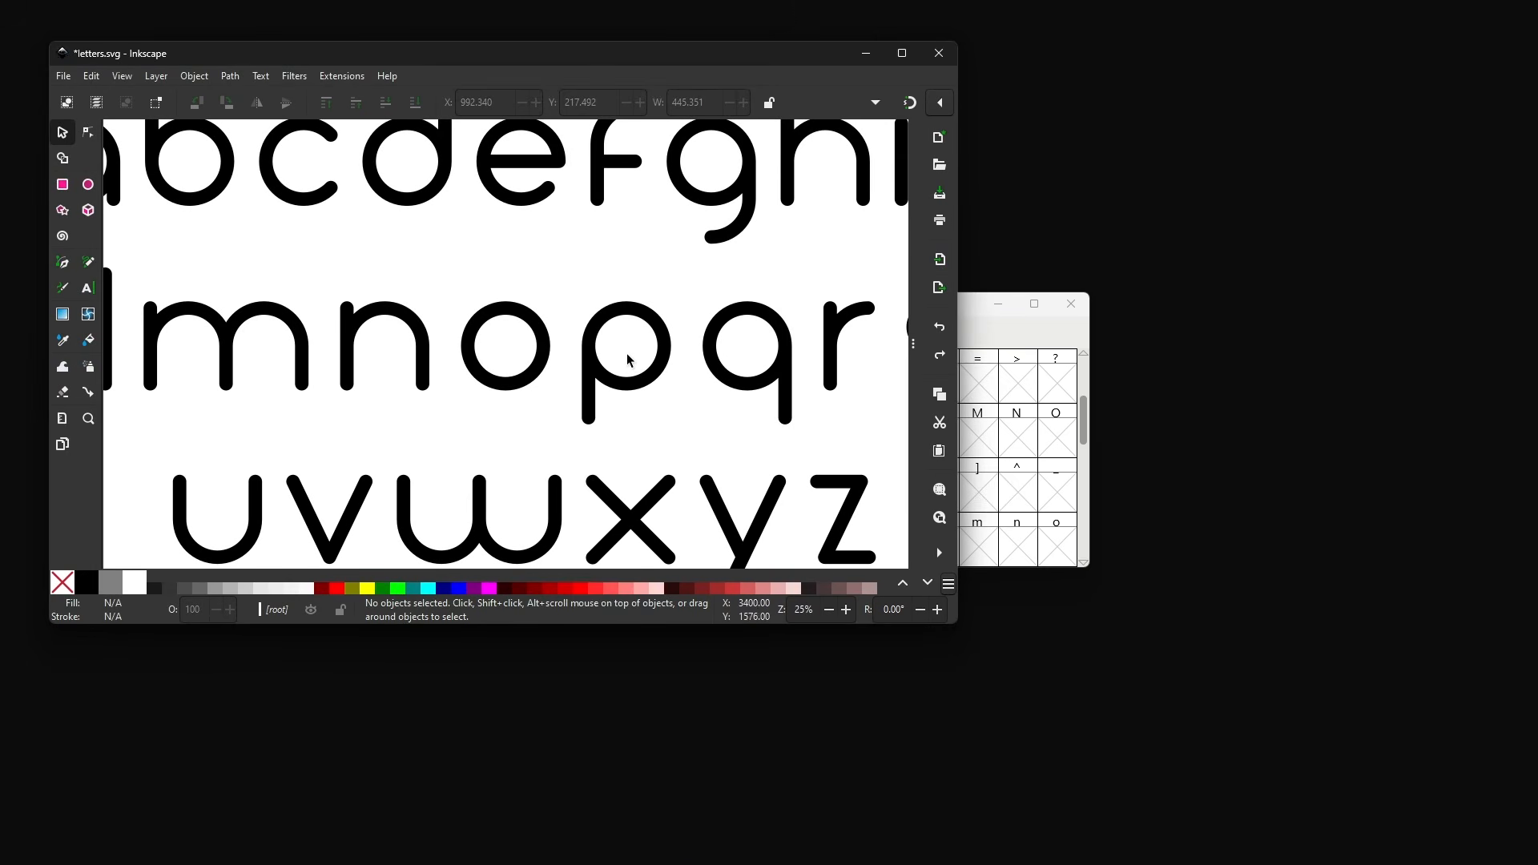
{"action": "scroll", "coordinate": [631, 369], "scroll_direction": "down", "scroll_amount": 2}
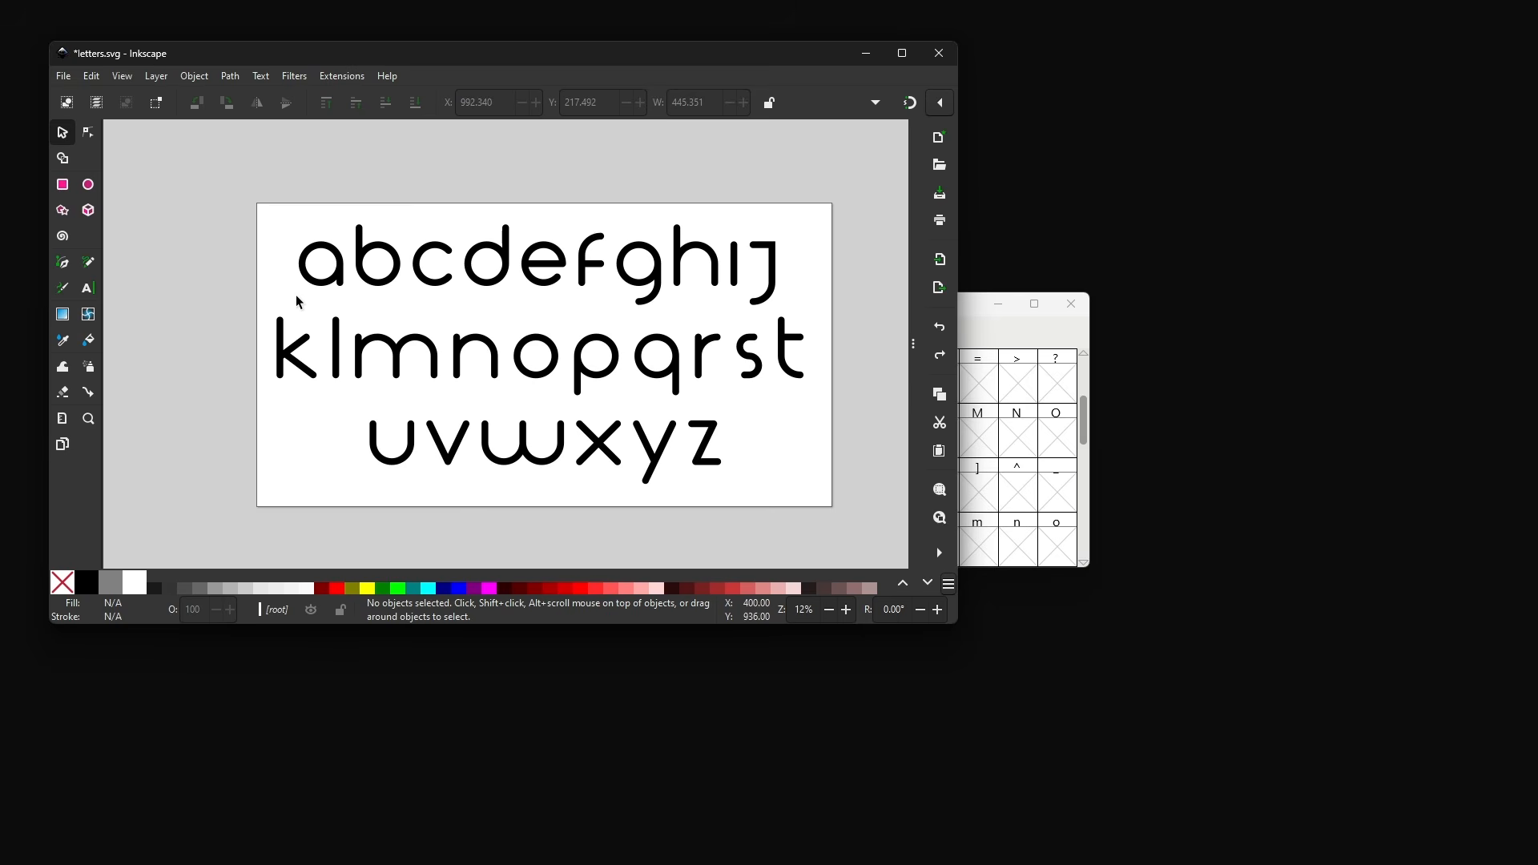
{"action": "left_click", "coordinate": [335, 284]}
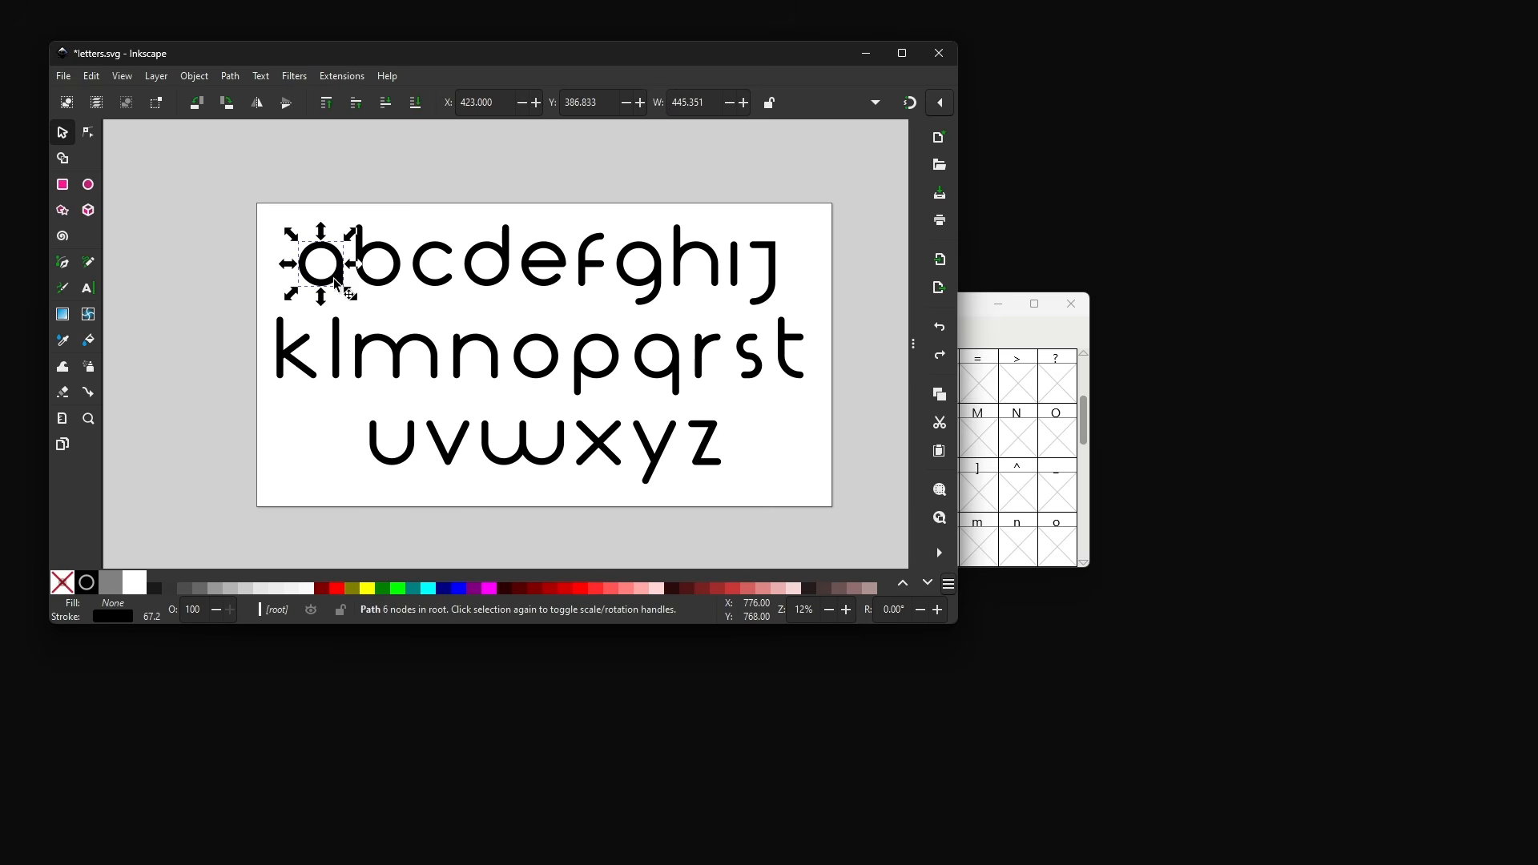
{"action": "right_click", "coordinate": [339, 279]}
{"action": "left_click", "coordinate": [371, 317]}
- Paste the copied a path into the A glyph slot of the new font
{"action": "left_click_drag", "start_coordinate": [975, 309], "coordinate": [1291, 447]}
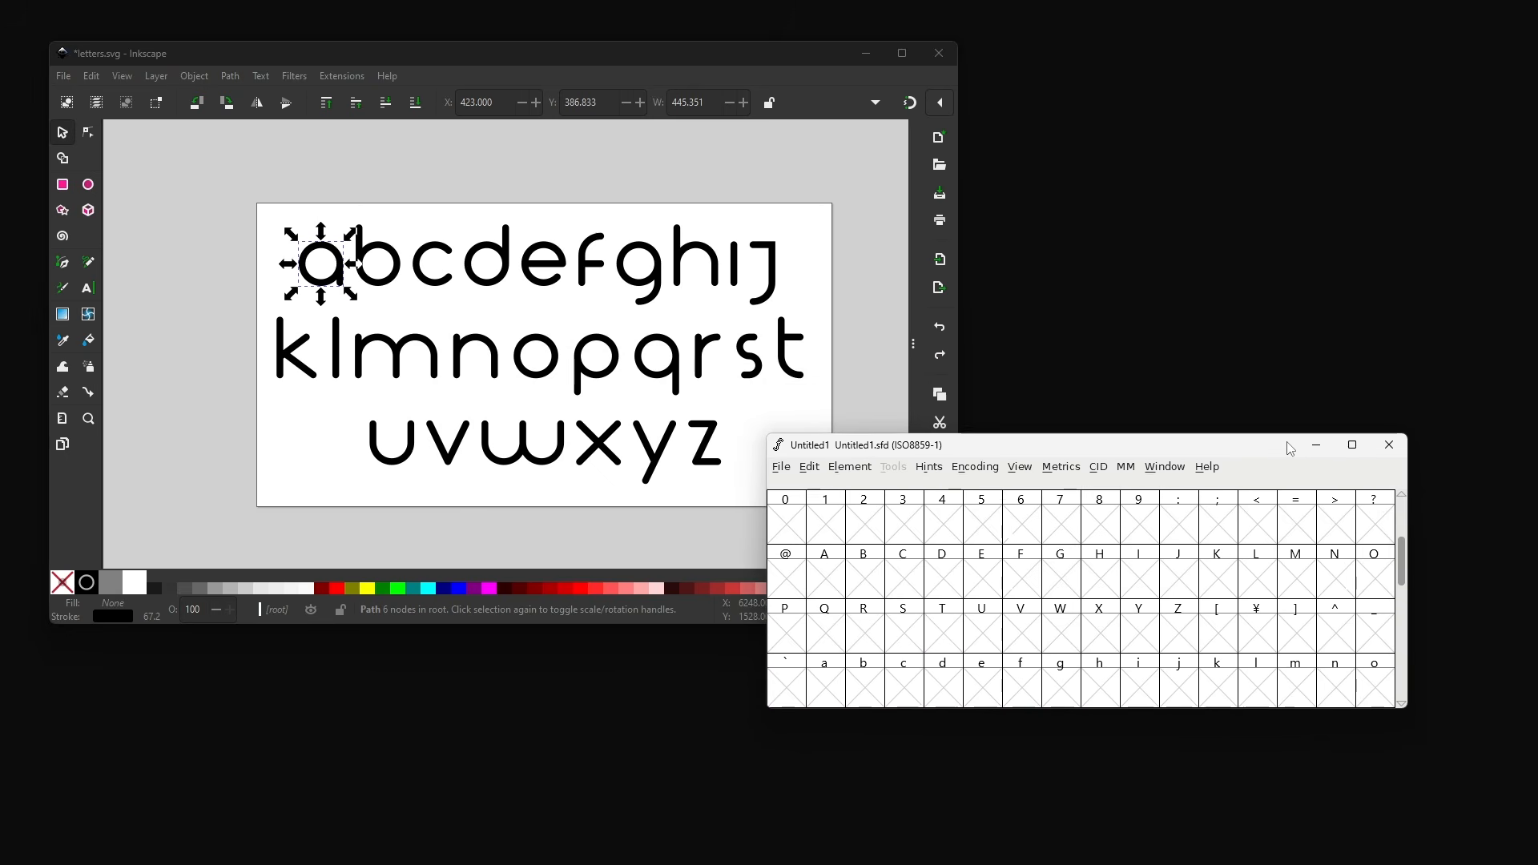
{"action": "left_click", "coordinate": [831, 580]}
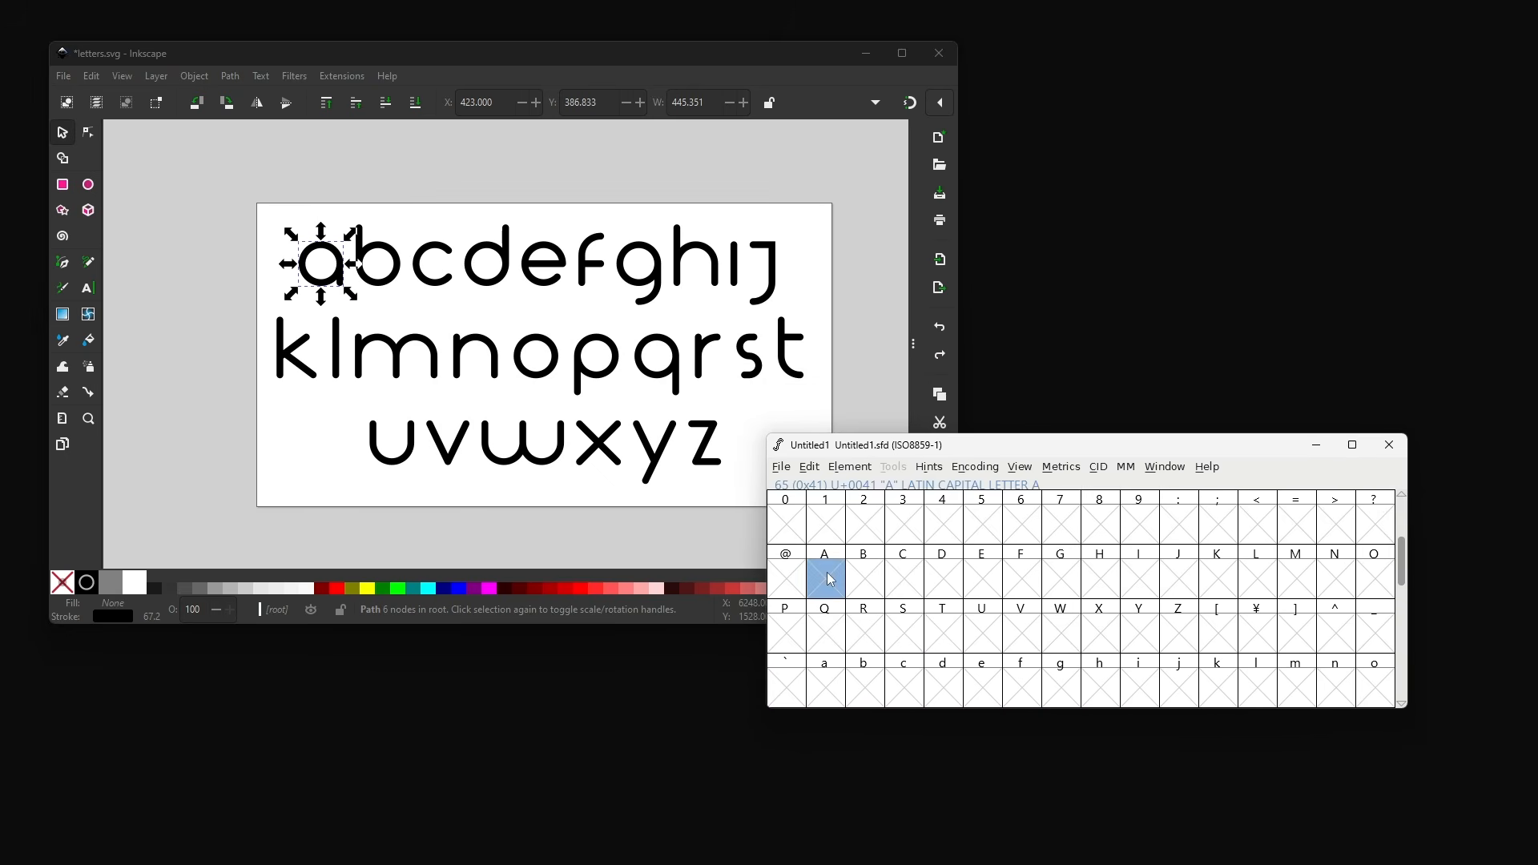
{"action": "right_click", "coordinate": [831, 580]}
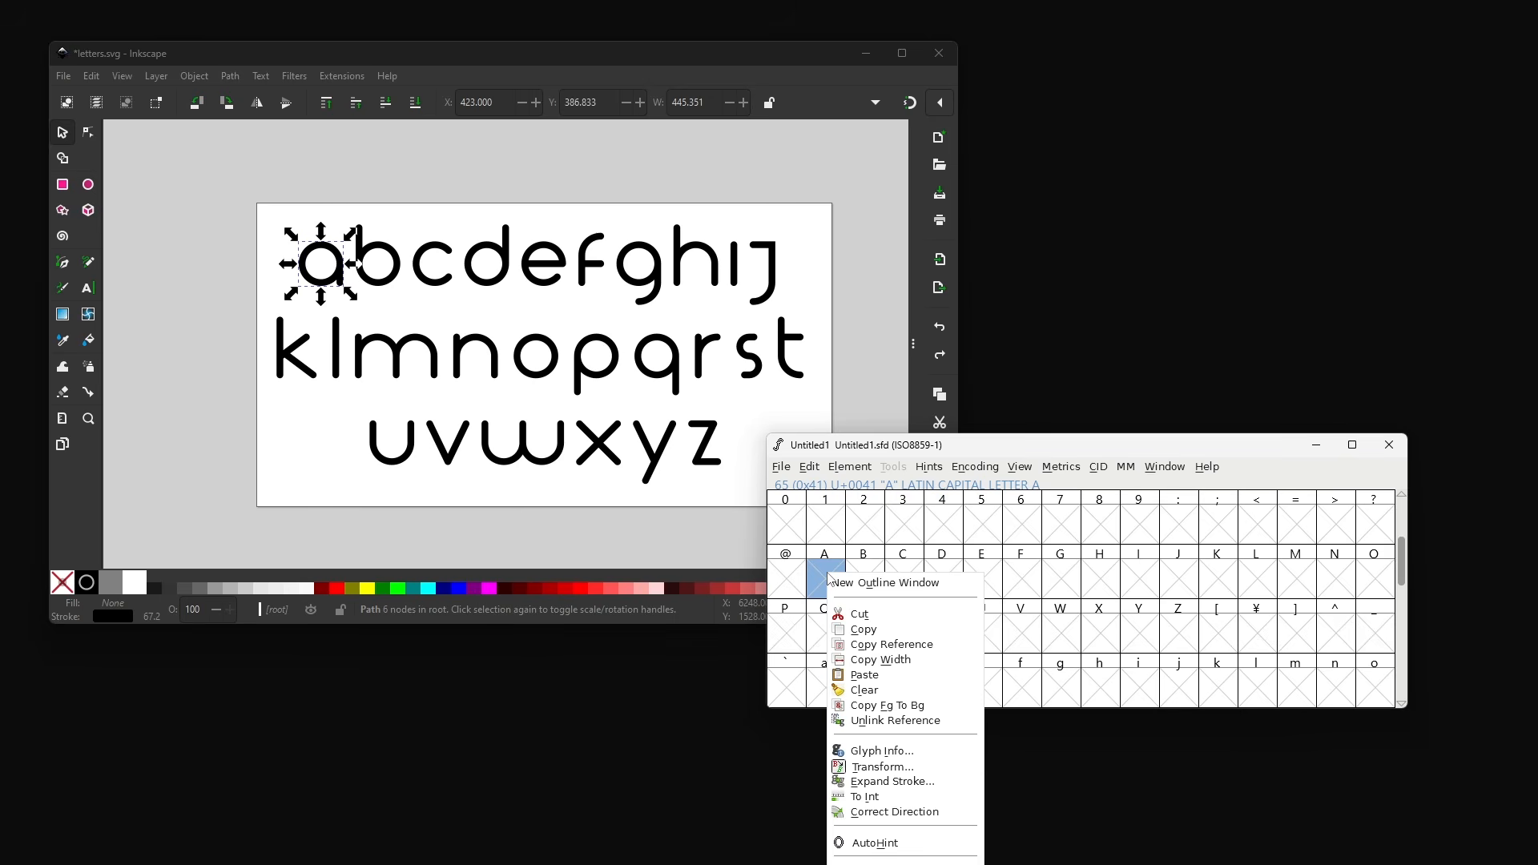
{"action": "left_click", "coordinate": [821, 571]}
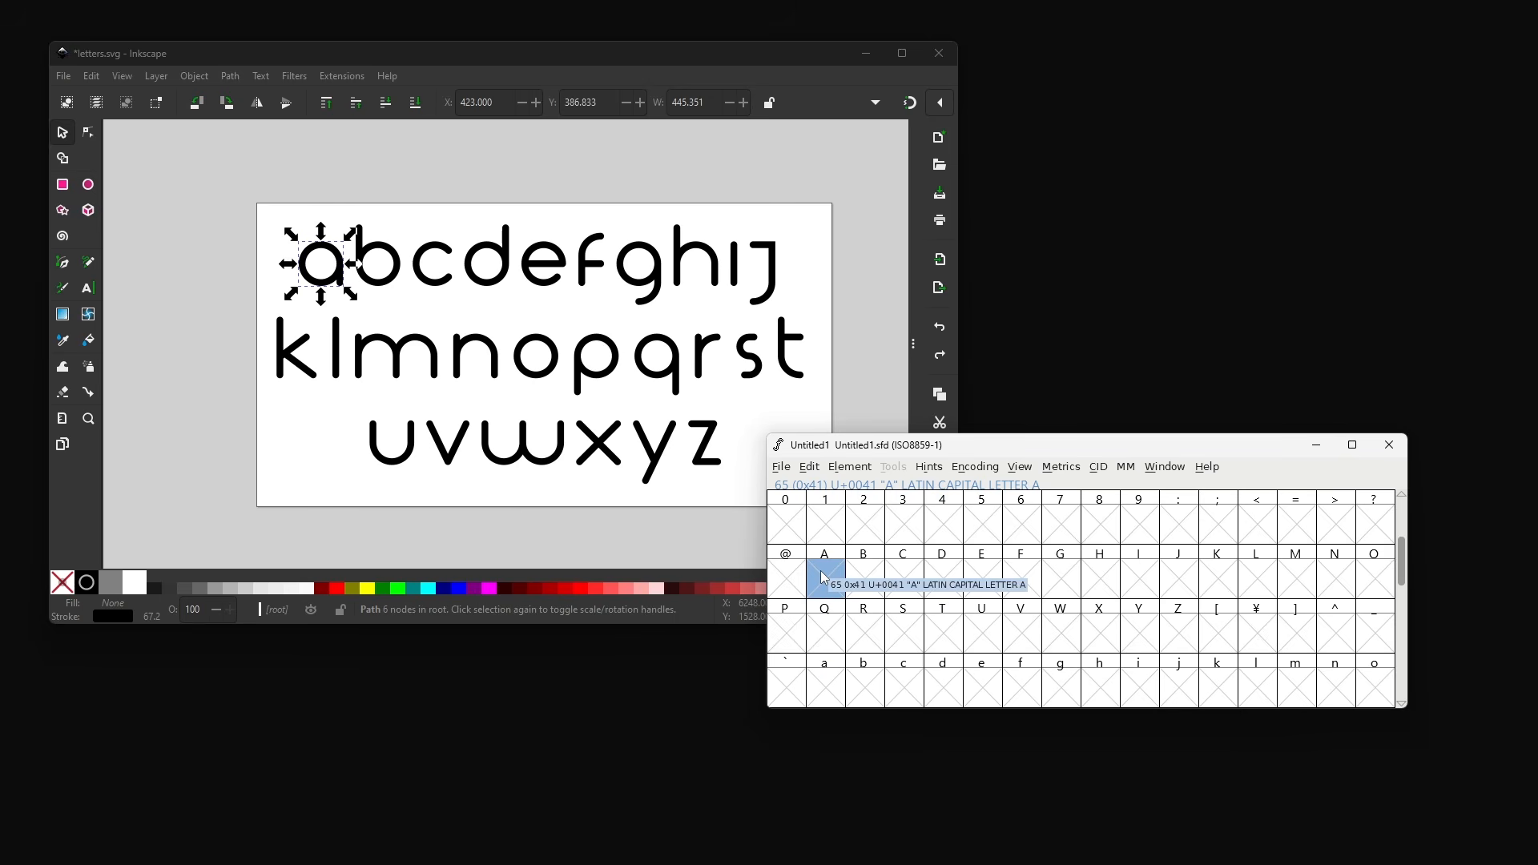
{"action": "key", "text": "ctrl+v"}
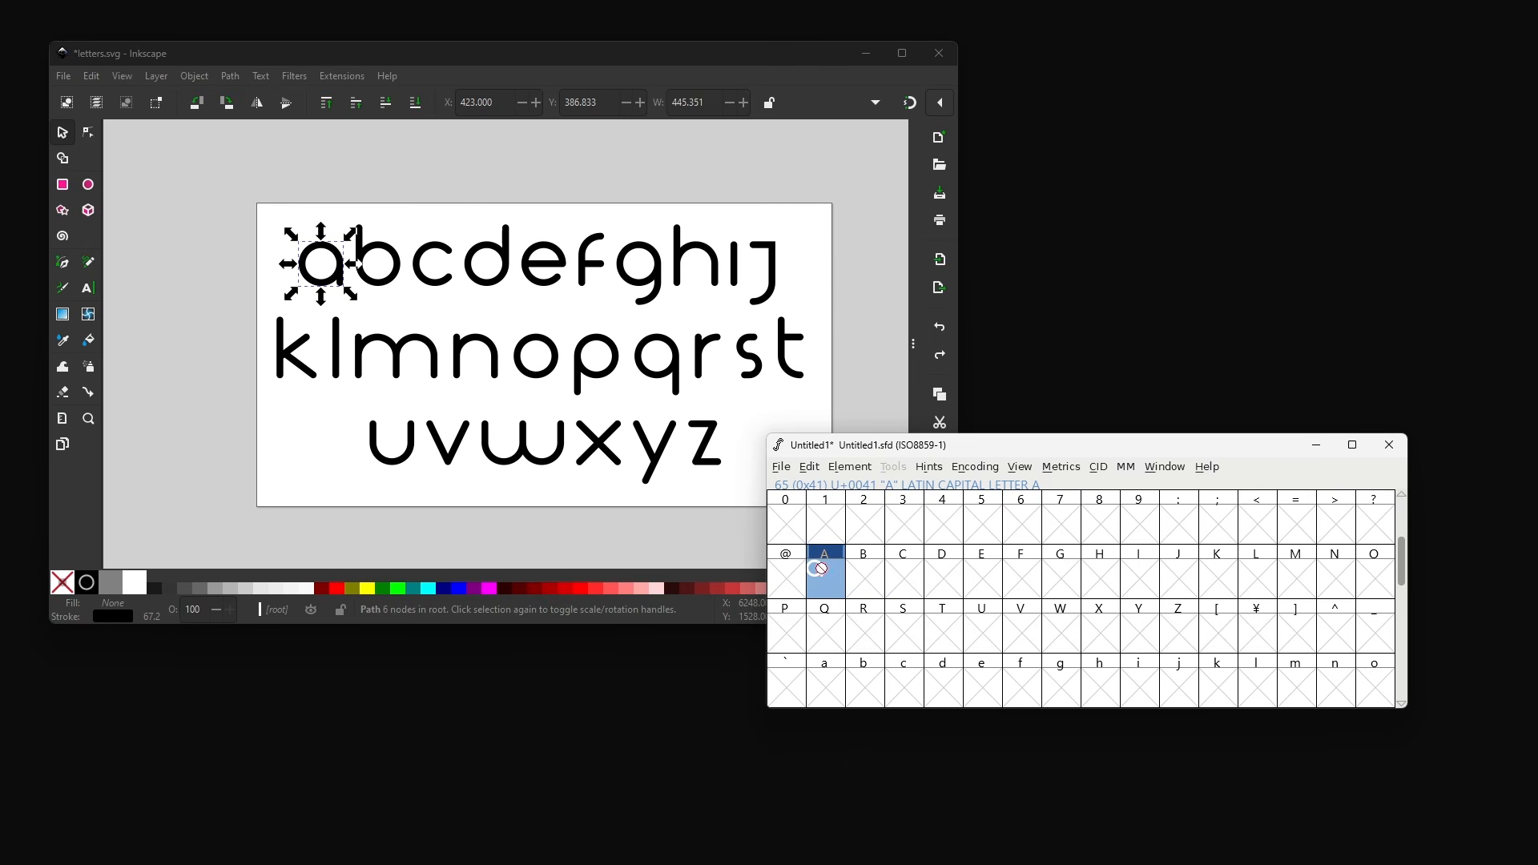
- Open the A glyph in its own outline editing window
{"action": "double_click", "coordinate": [825, 575]}
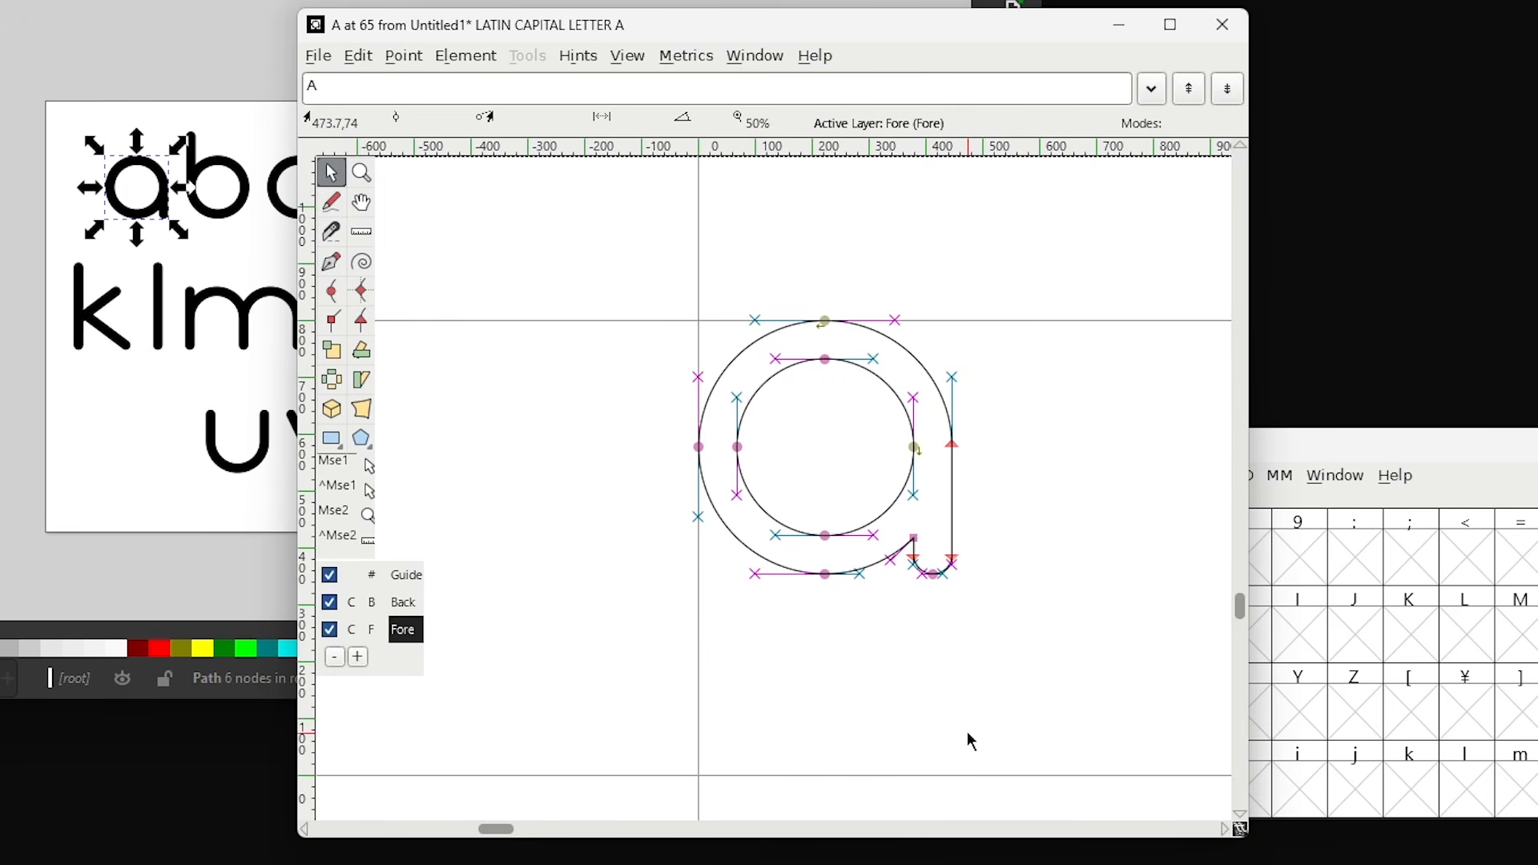
{"action": "scroll", "coordinate": [732, 578], "scroll_direction": "down", "scroll_amount": 1}
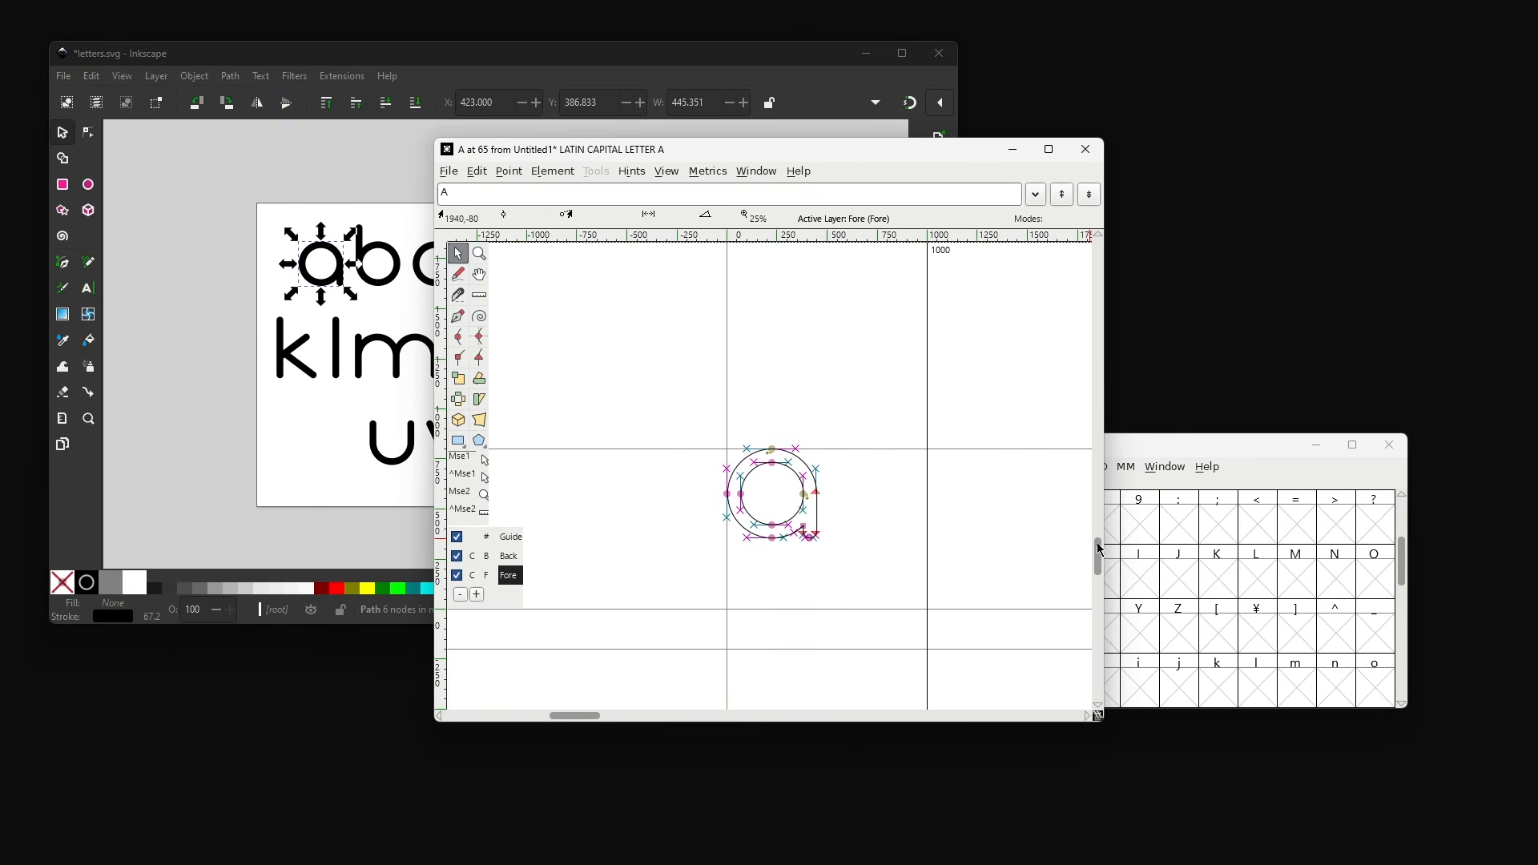
{"action": "mouse_move", "coordinate": [1098, 544]}
{"action": "left_mouse_down"}
{"action": "mouse_move", "coordinate": [1096, 523]}
{"action": "mouse_move", "coordinate": [1096, 550]}
{"action": "left_mouse_up"}
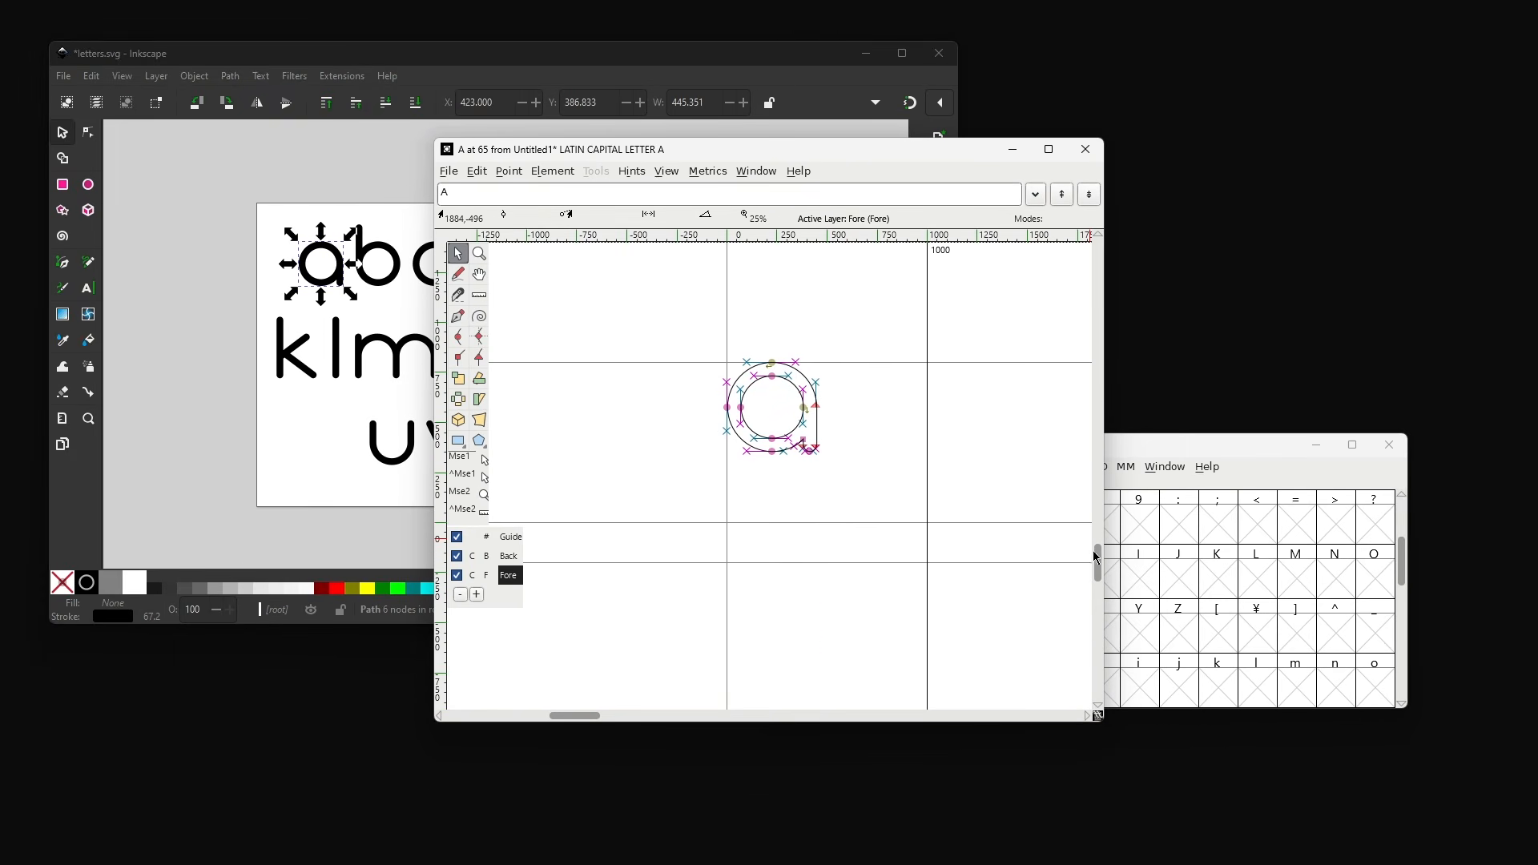
- Select all 26 letter shapes in Inkscape with a selection box, then return to the glyph outline window
{"action": "left_click", "coordinate": [242, 315]}
{"action": "left_click", "coordinate": [990, 142]}
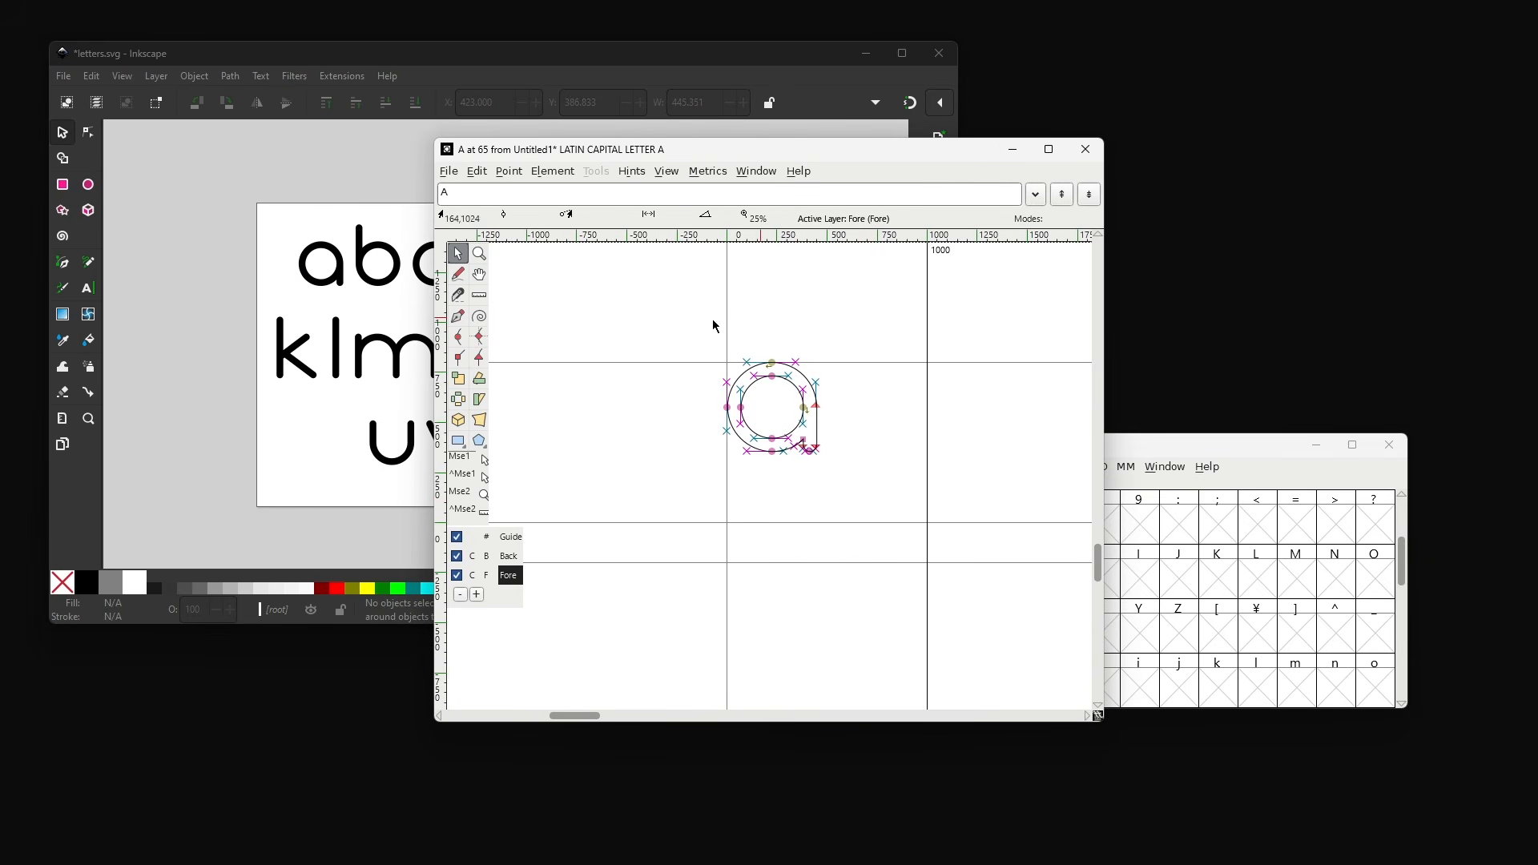
{"action": "left_click", "coordinate": [194, 372]}
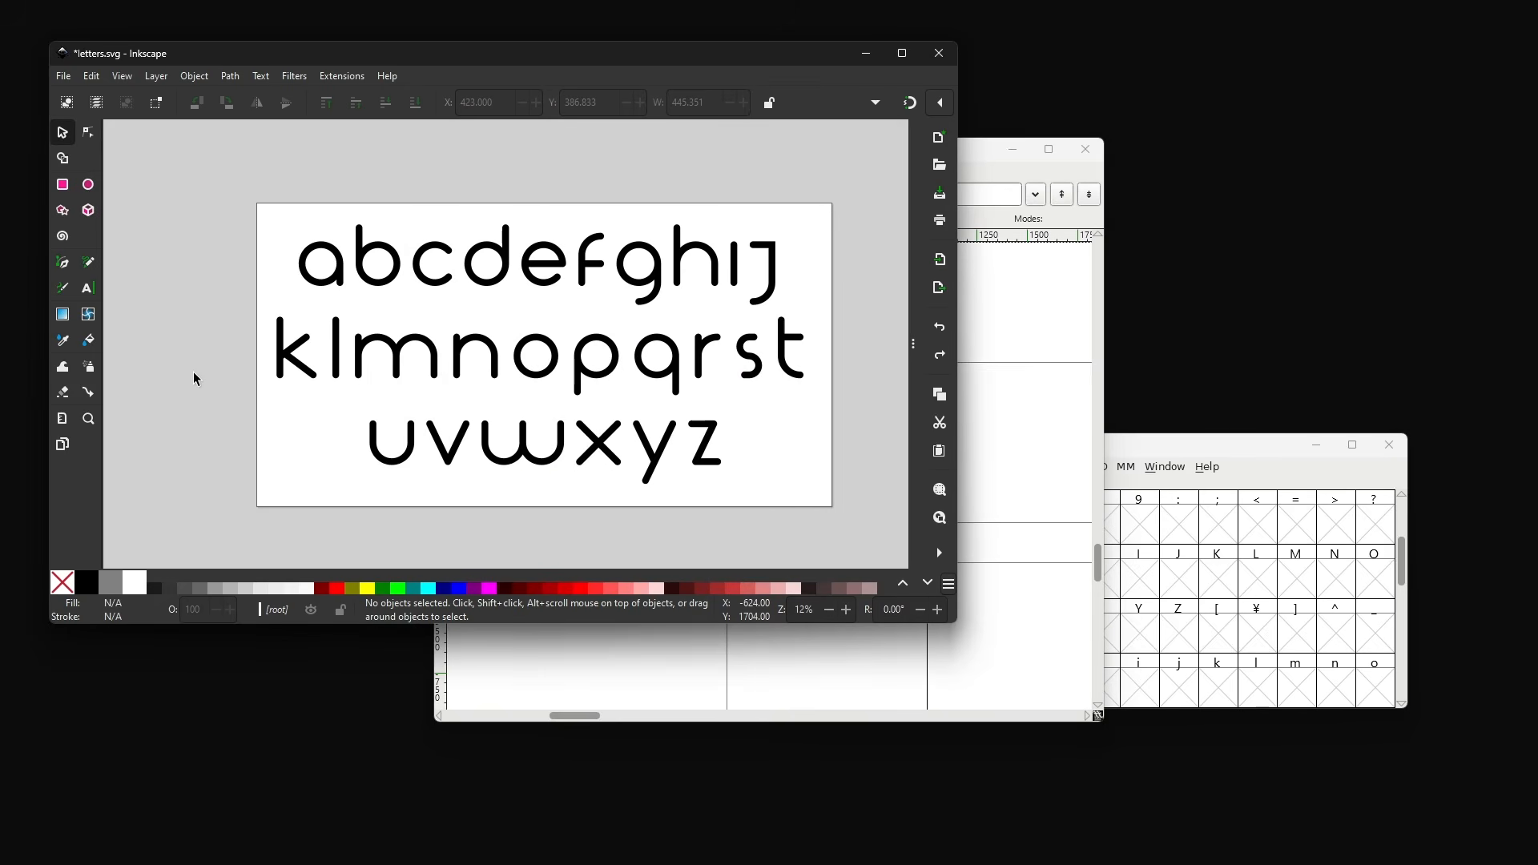
{"action": "left_click_drag", "start_coordinate": [885, 523], "coordinate": [151, 189]}
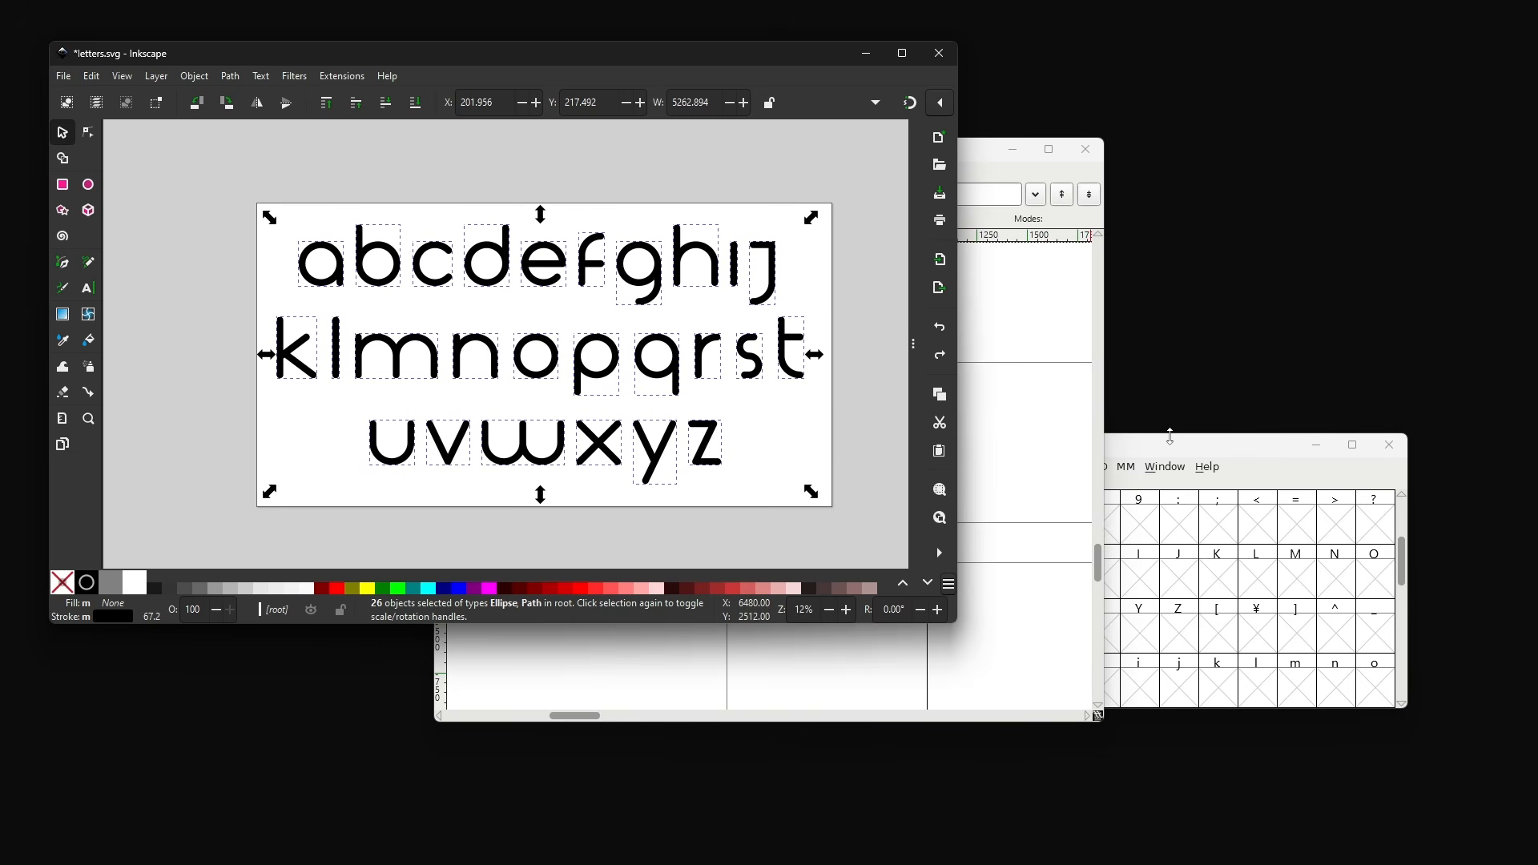
{"action": "left_click", "coordinate": [1174, 437]}
{"action": "left_click", "coordinate": [972, 154]}
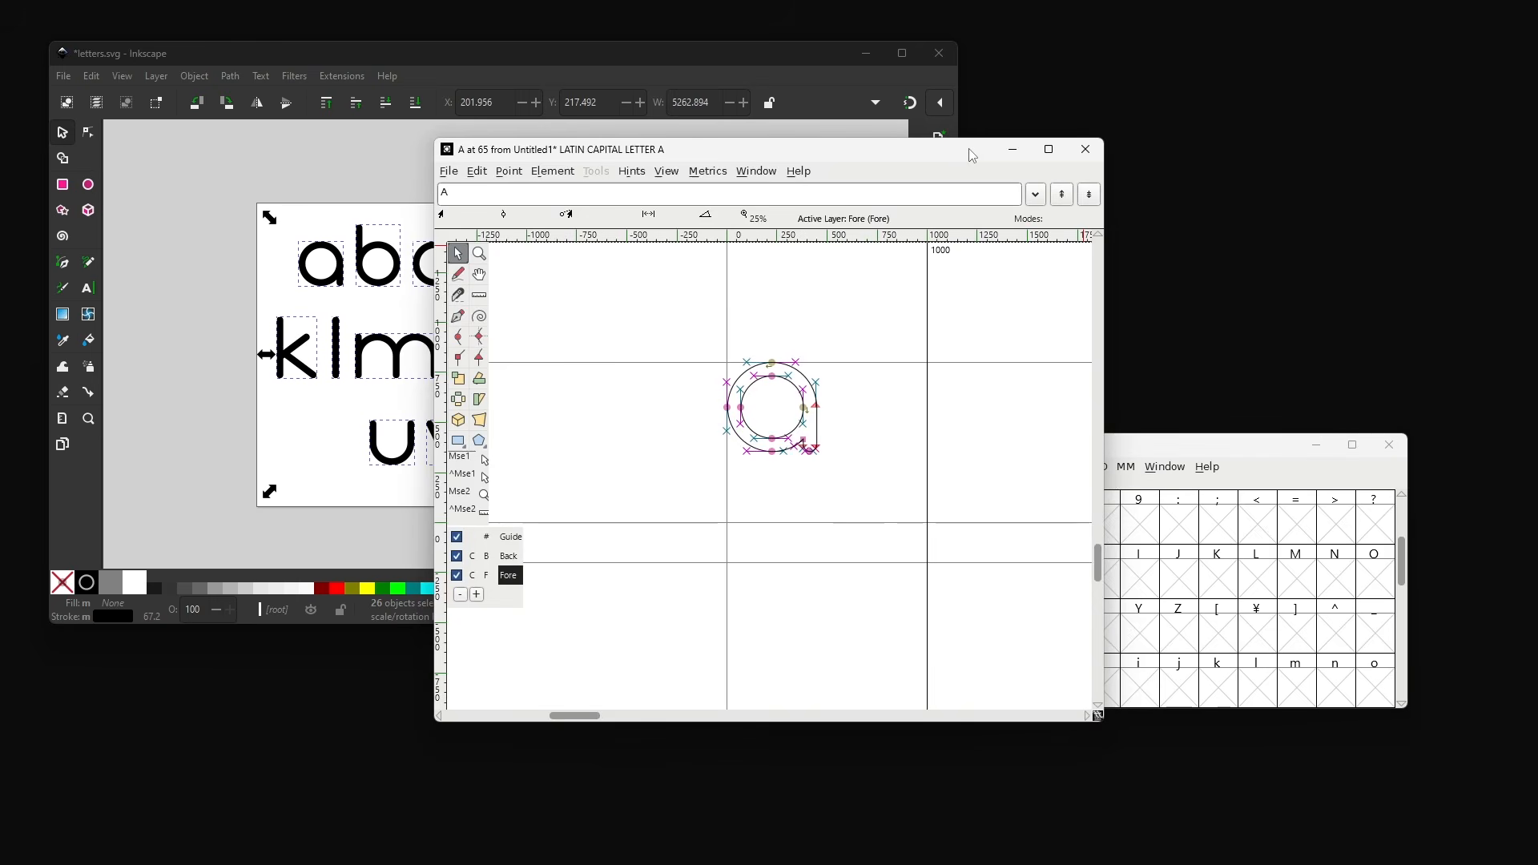
- Select the whole a outline in the A glyph and move it down so it sits on the baseline
{"action": "scroll", "coordinate": [896, 520], "scroll_direction": "up", "scroll_amount": 1}
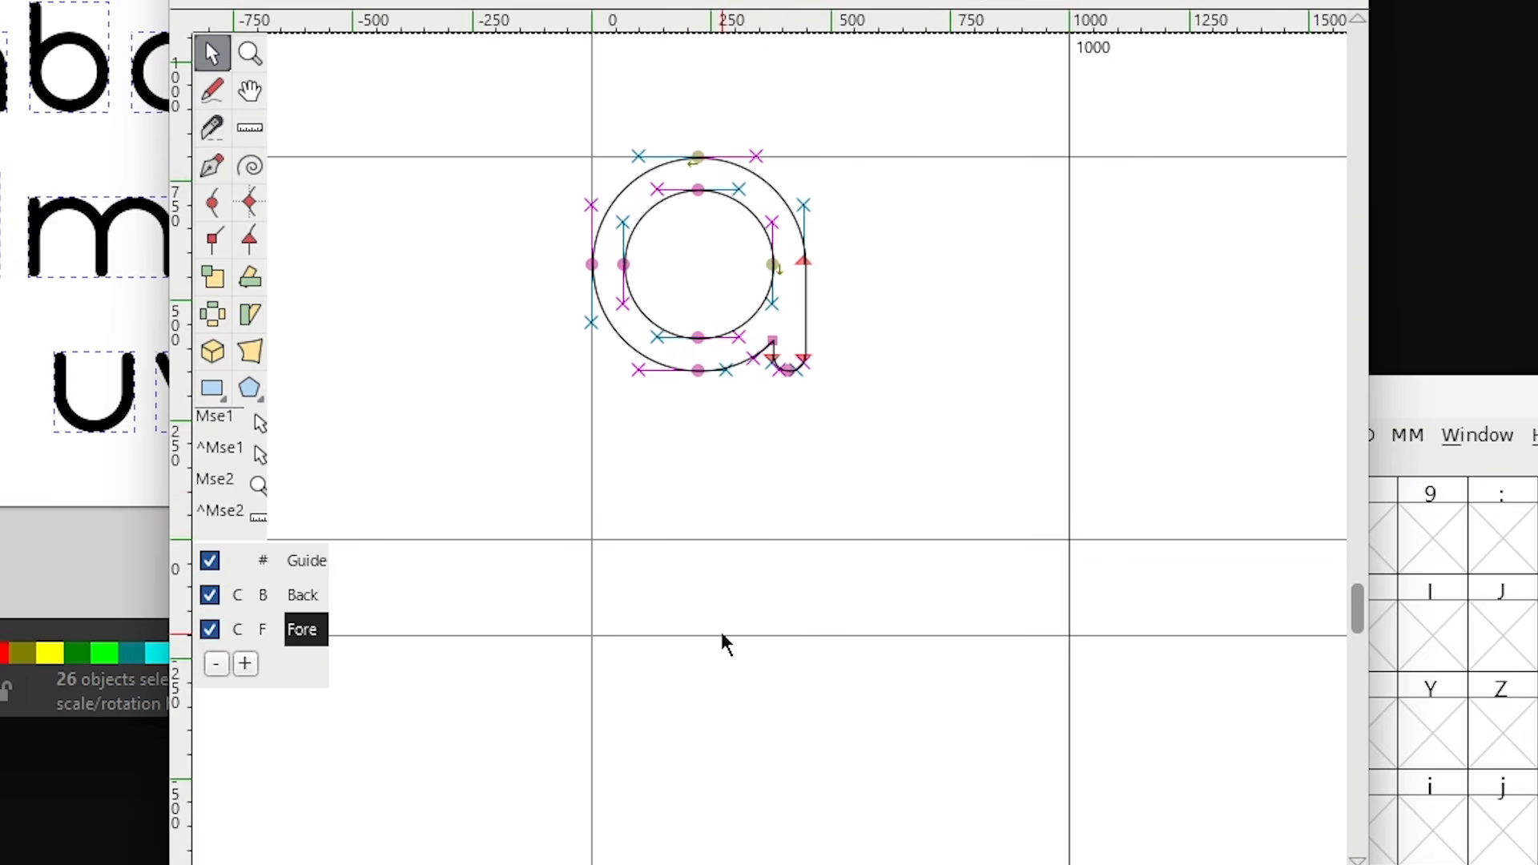
{"action": "left_click_drag", "start_coordinate": [907, 453], "coordinate": [516, 92]}
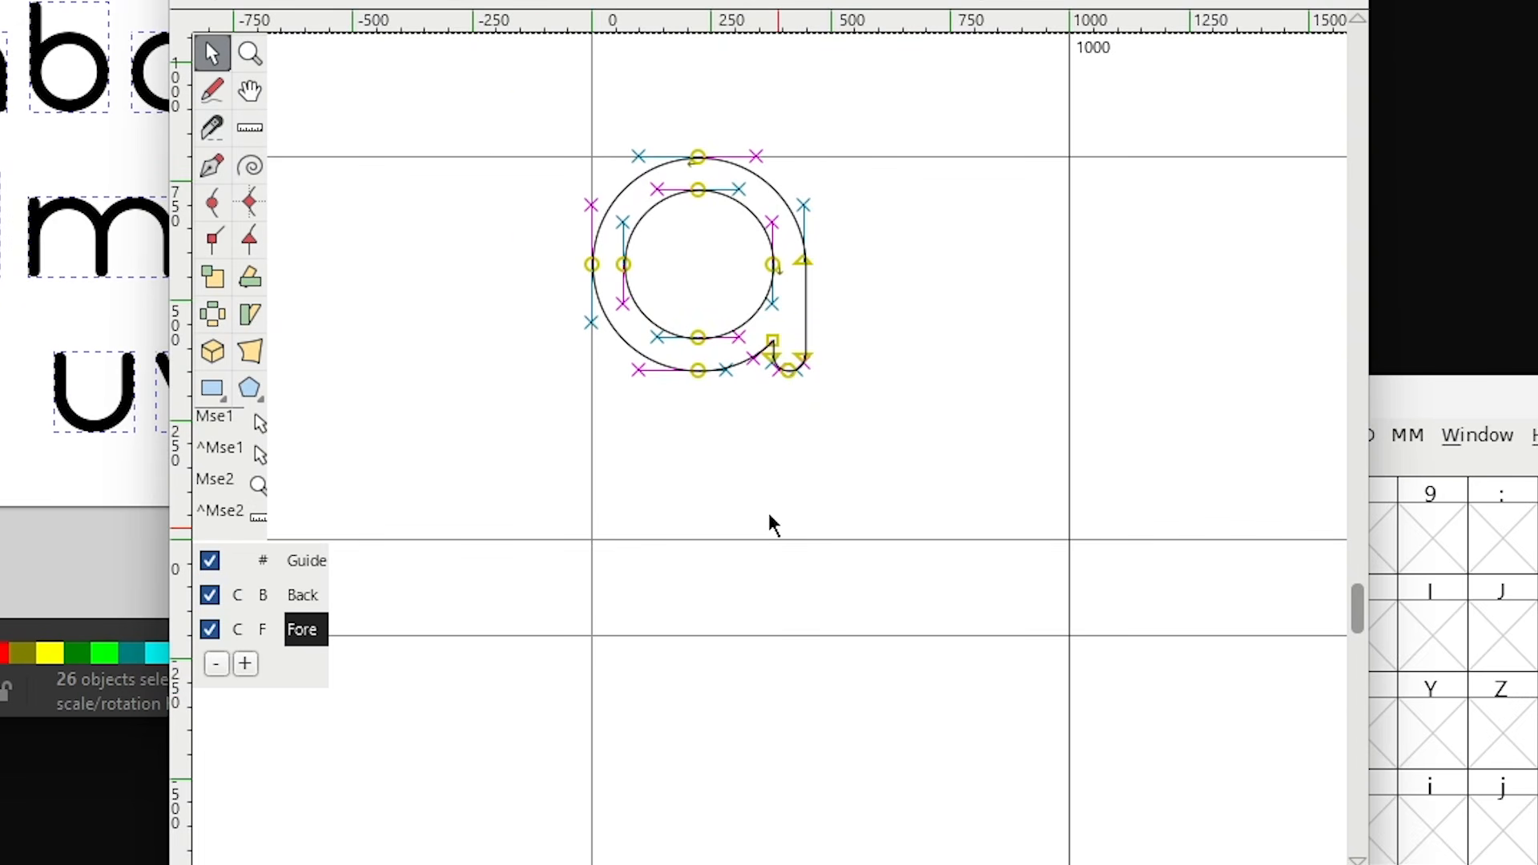
{"action": "left_click_drag", "start_coordinate": [701, 371], "coordinate": [703, 542]}
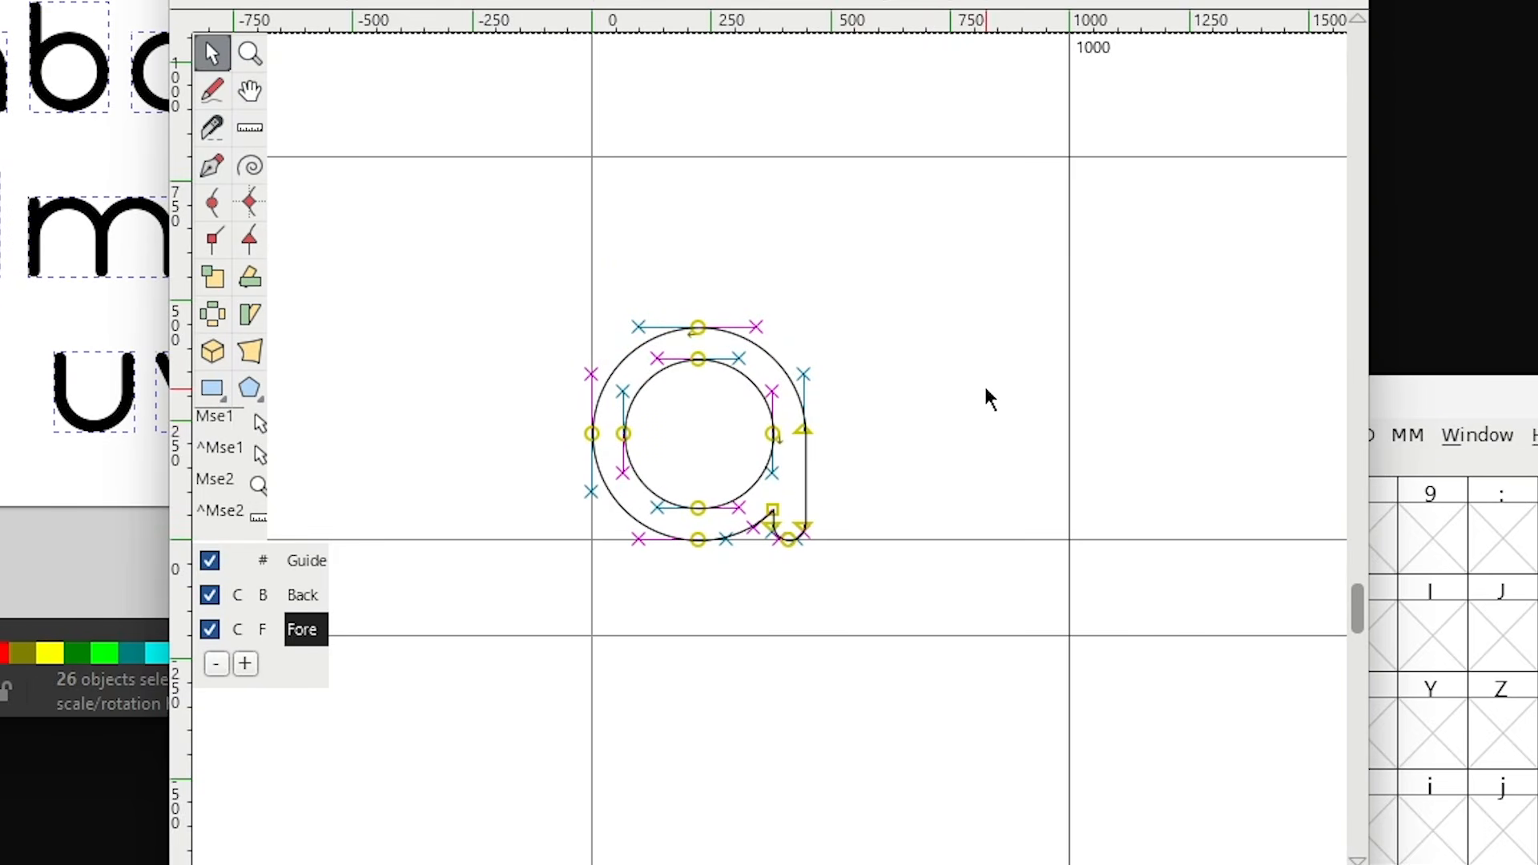
- Set the A glyph's advance width to about 514 units and close the glyph window
{"action": "left_click_drag", "start_coordinate": [1069, 290], "coordinate": [841, 290]}
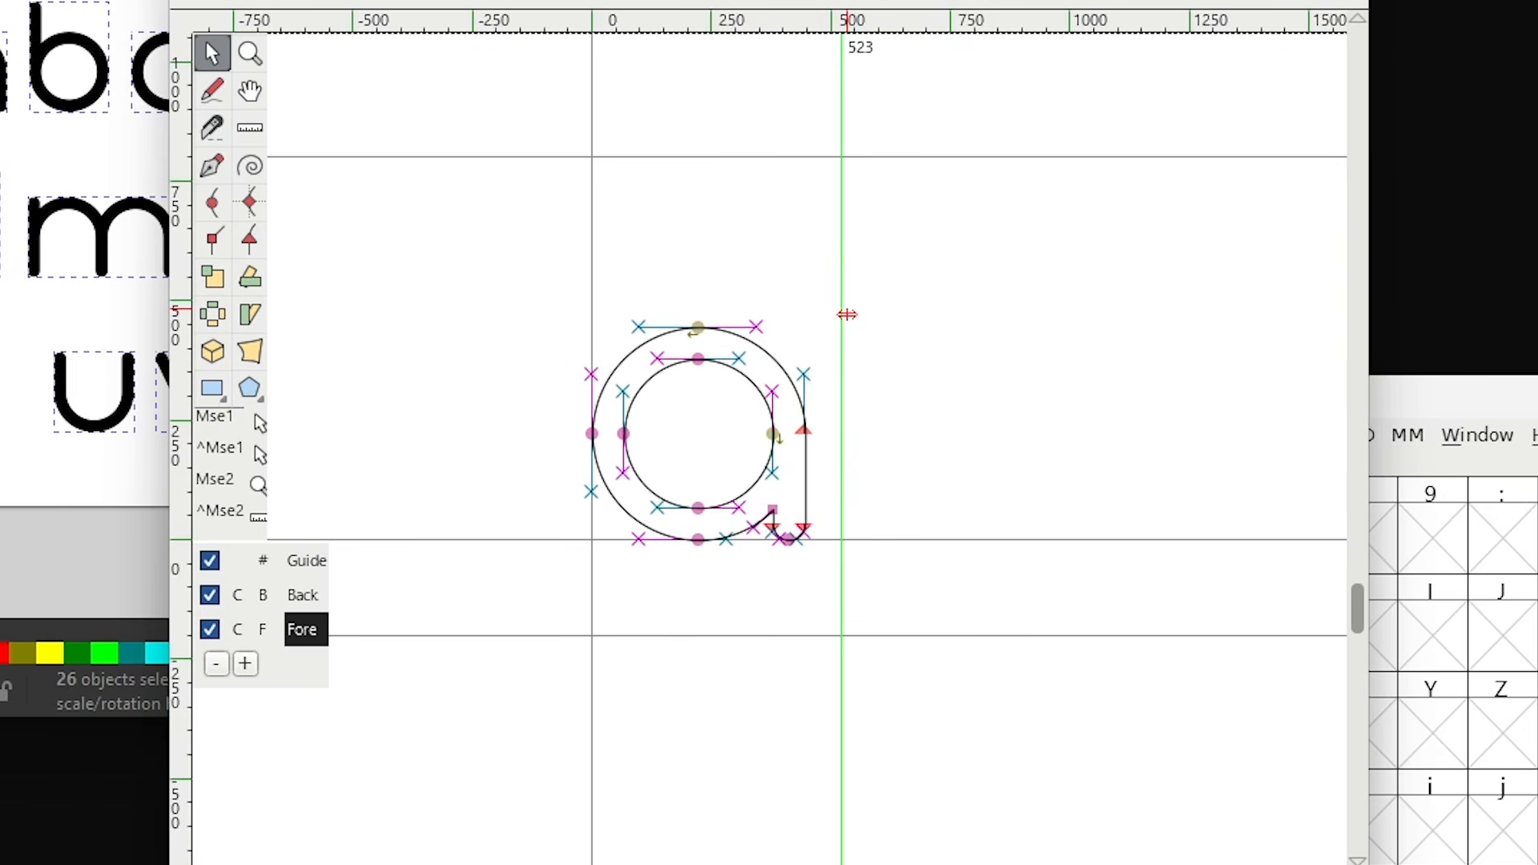
{"action": "mouse_move", "coordinate": [842, 311]}
{"action": "left_mouse_down"}
{"action": "mouse_move", "coordinate": [811, 310]}
{"action": "mouse_move", "coordinate": [844, 317]}
{"action": "left_mouse_up"}
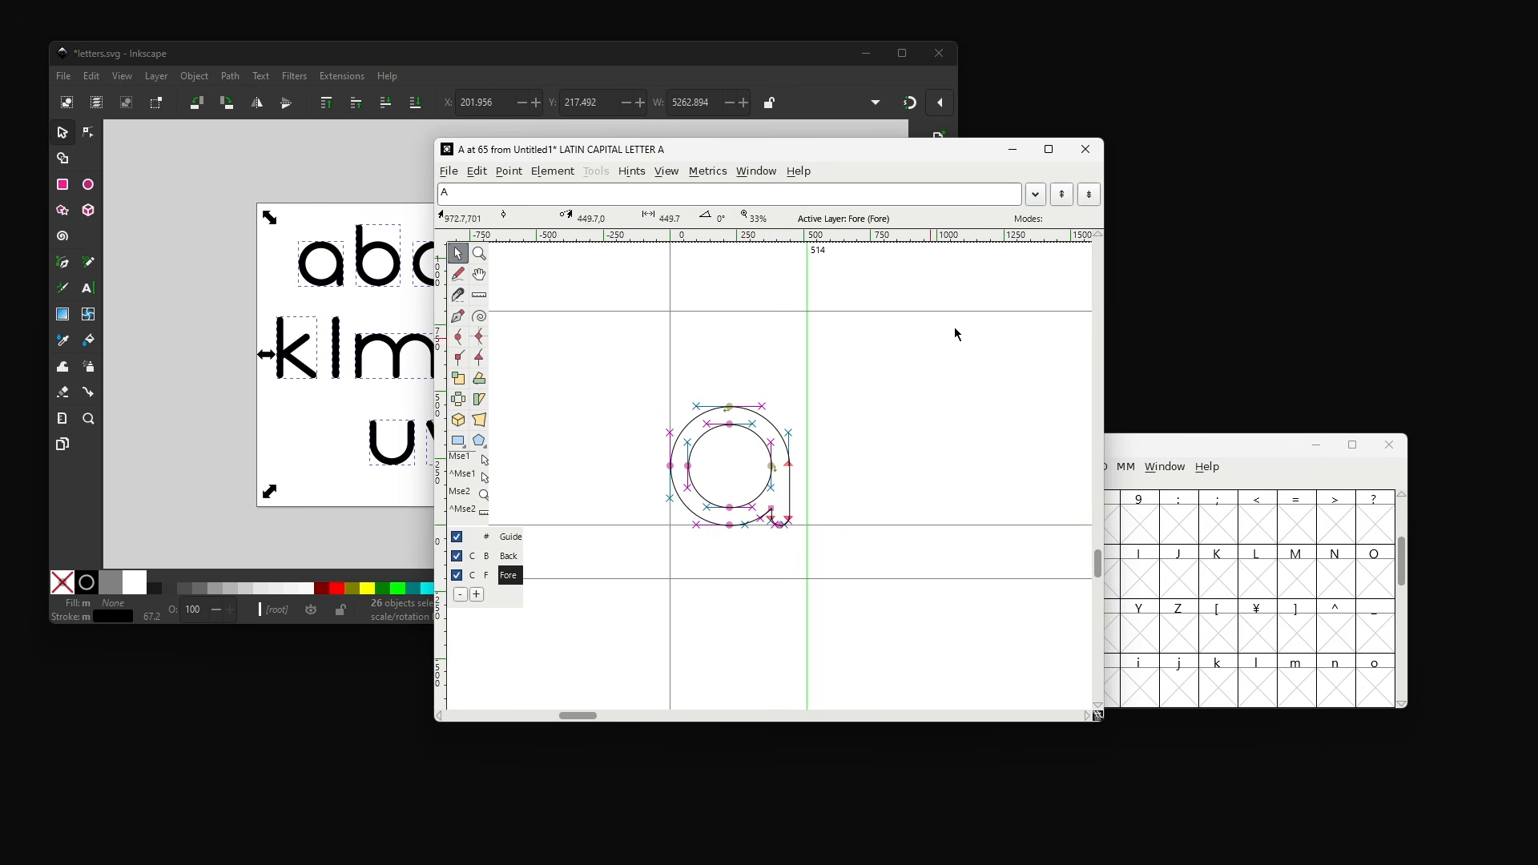
{"action": "left_click", "coordinate": [1086, 150]}
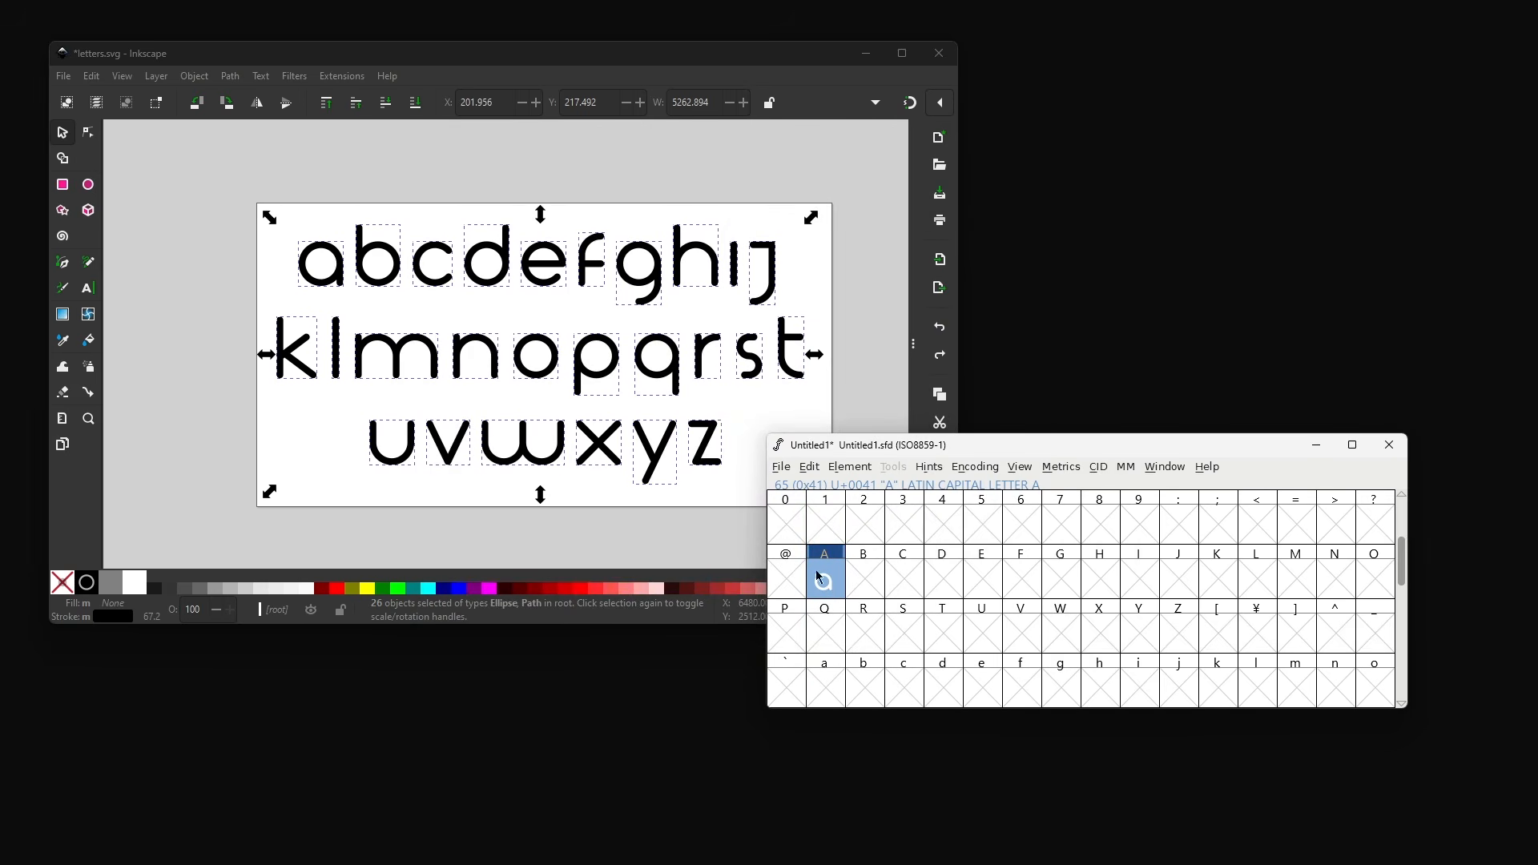
- Select the b path in Inkscape and paste it into the B glyph slot
{"action": "left_click", "coordinate": [377, 320]}
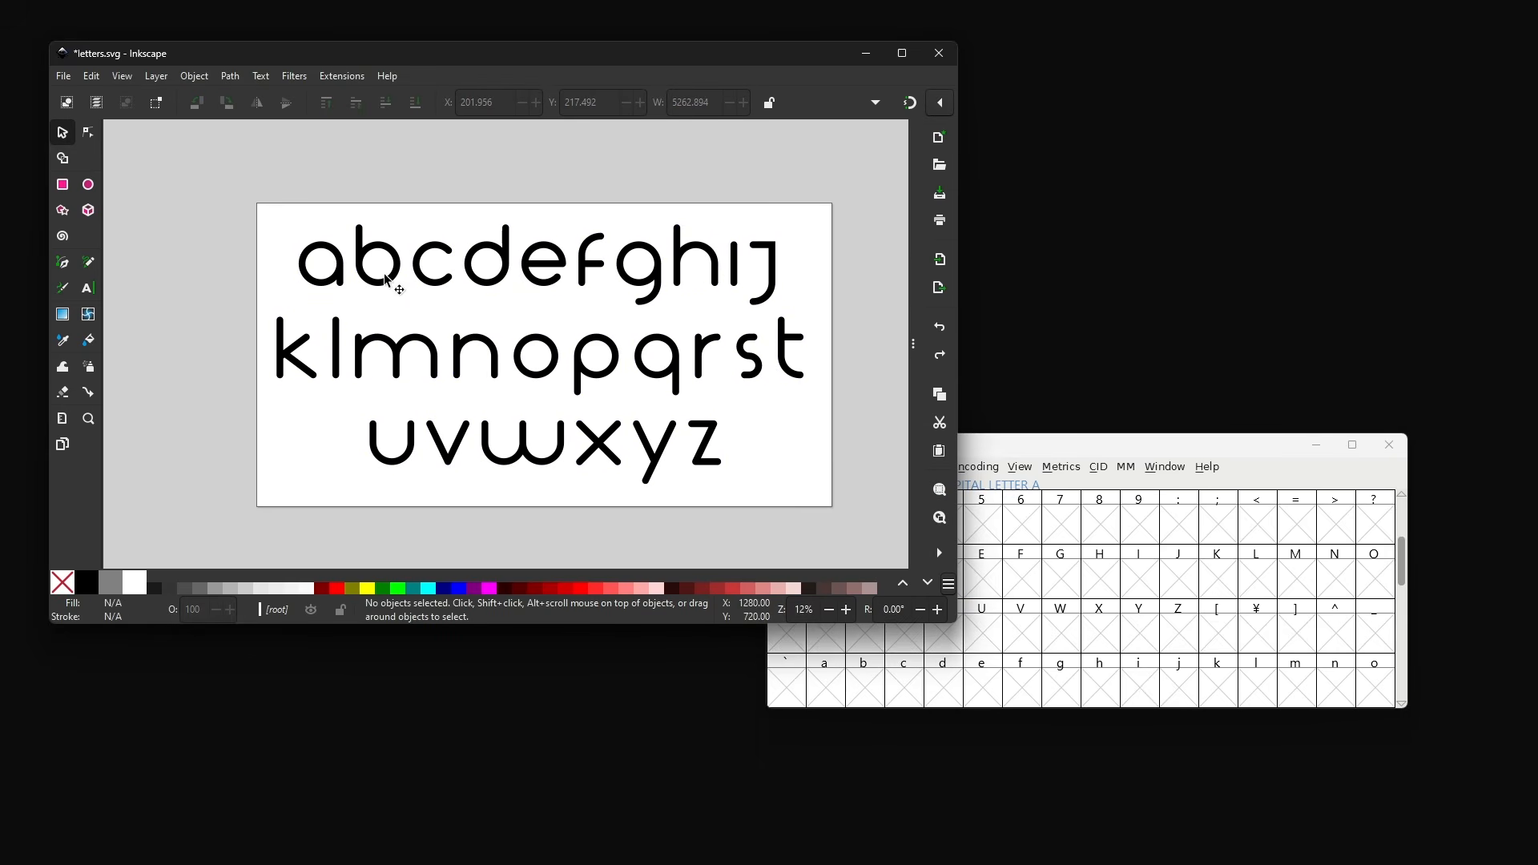
{"action": "left_click", "coordinate": [387, 280]}
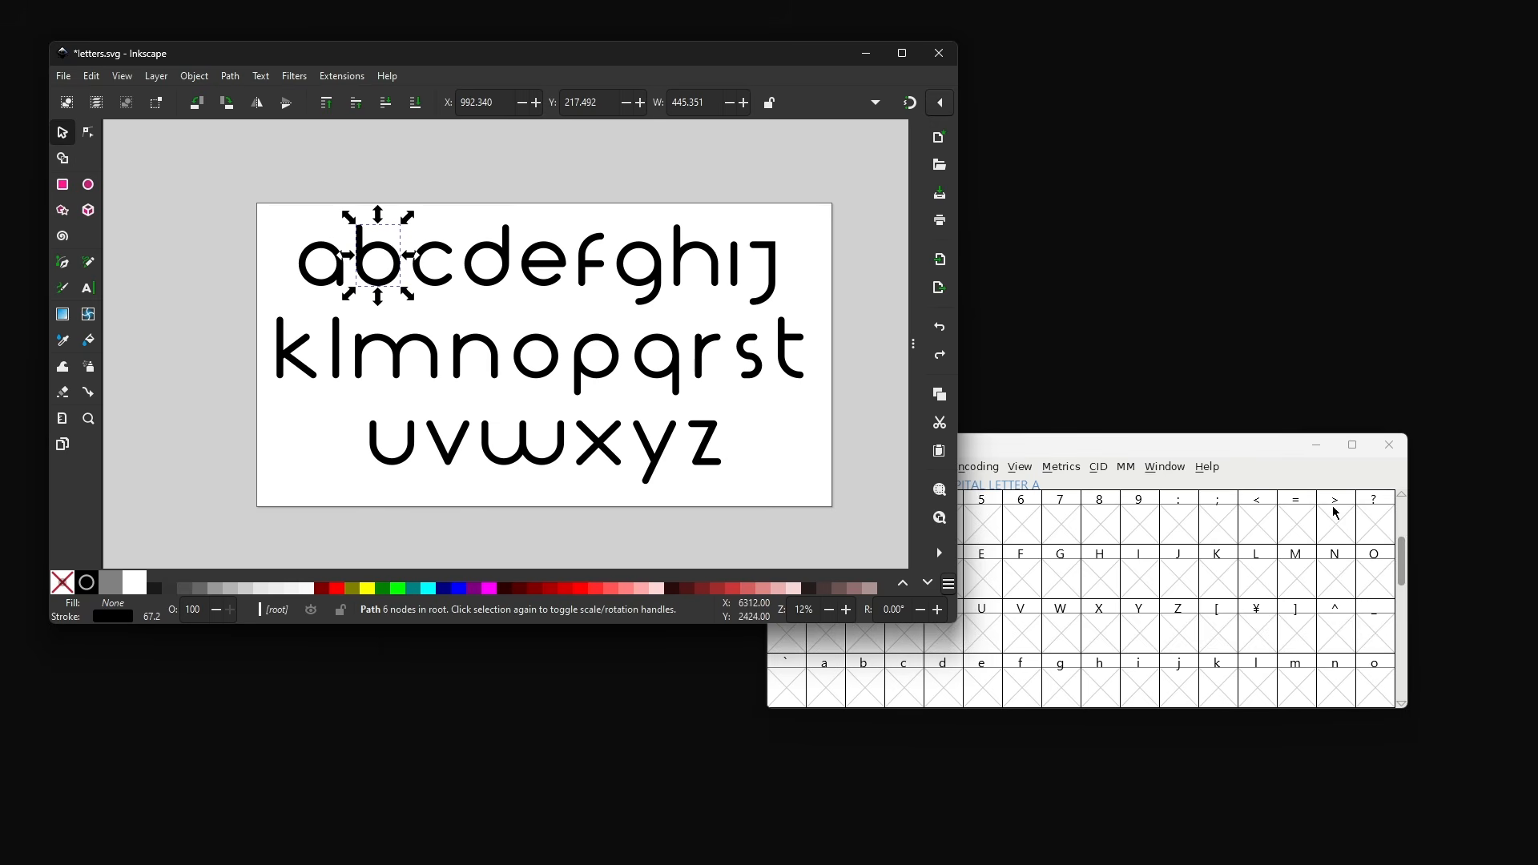
{"action": "left_click", "coordinate": [1179, 449]}
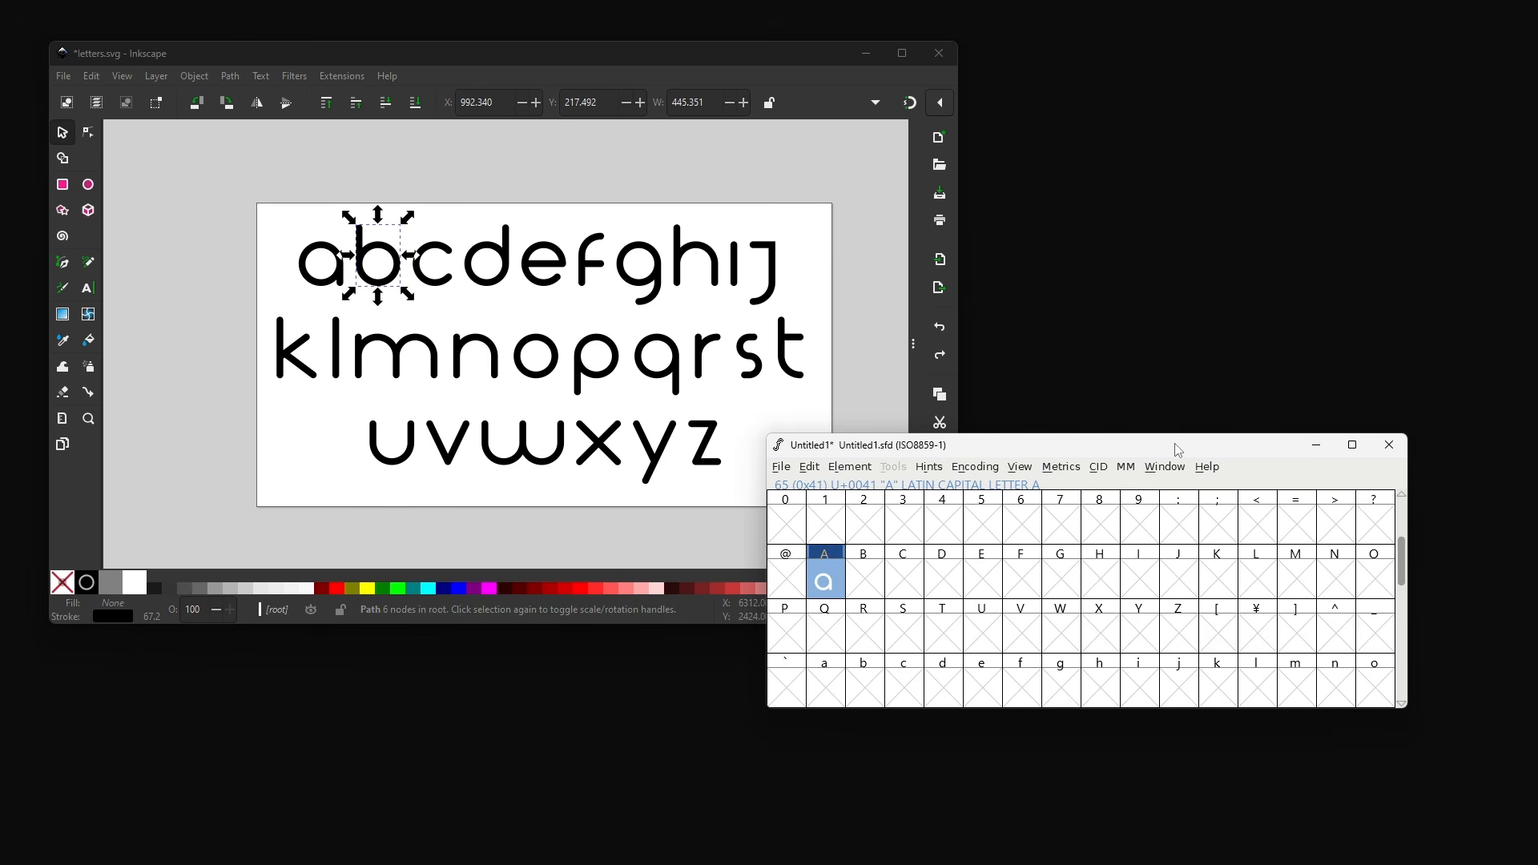
{"action": "left_click", "coordinate": [873, 594]}
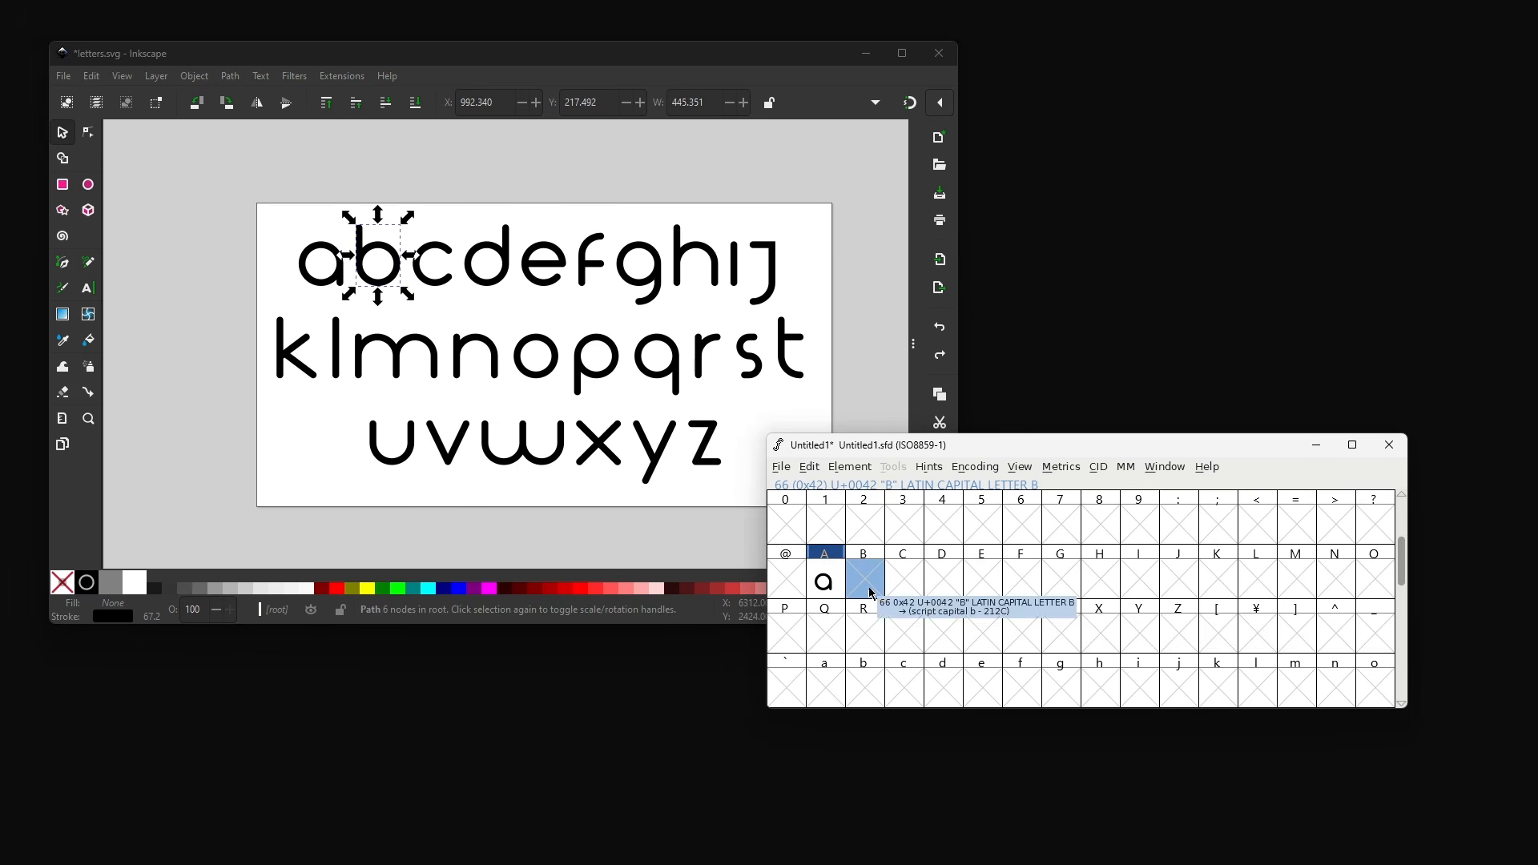
{"action": "key", "text": "ctrl+v"}
- Open the B glyph and move the whole b outline down onto the baseline
{"action": "double_click", "coordinate": [852, 583]}
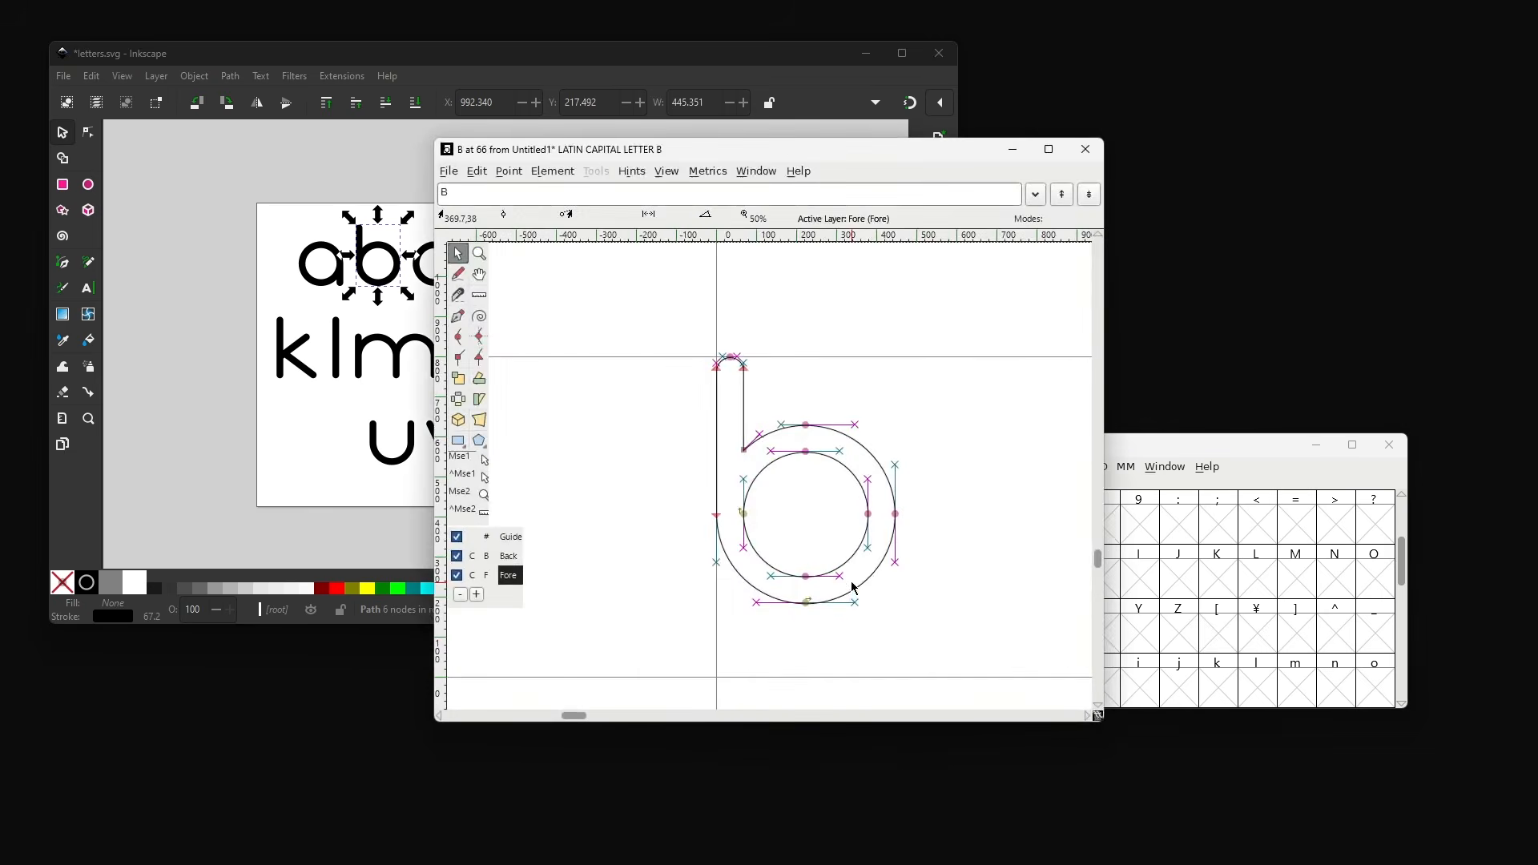
{"action": "scroll", "coordinate": [930, 609], "scroll_direction": "down", "scroll_amount": 1}
{"action": "left_click_drag", "start_coordinate": [982, 575], "coordinate": [677, 277]}
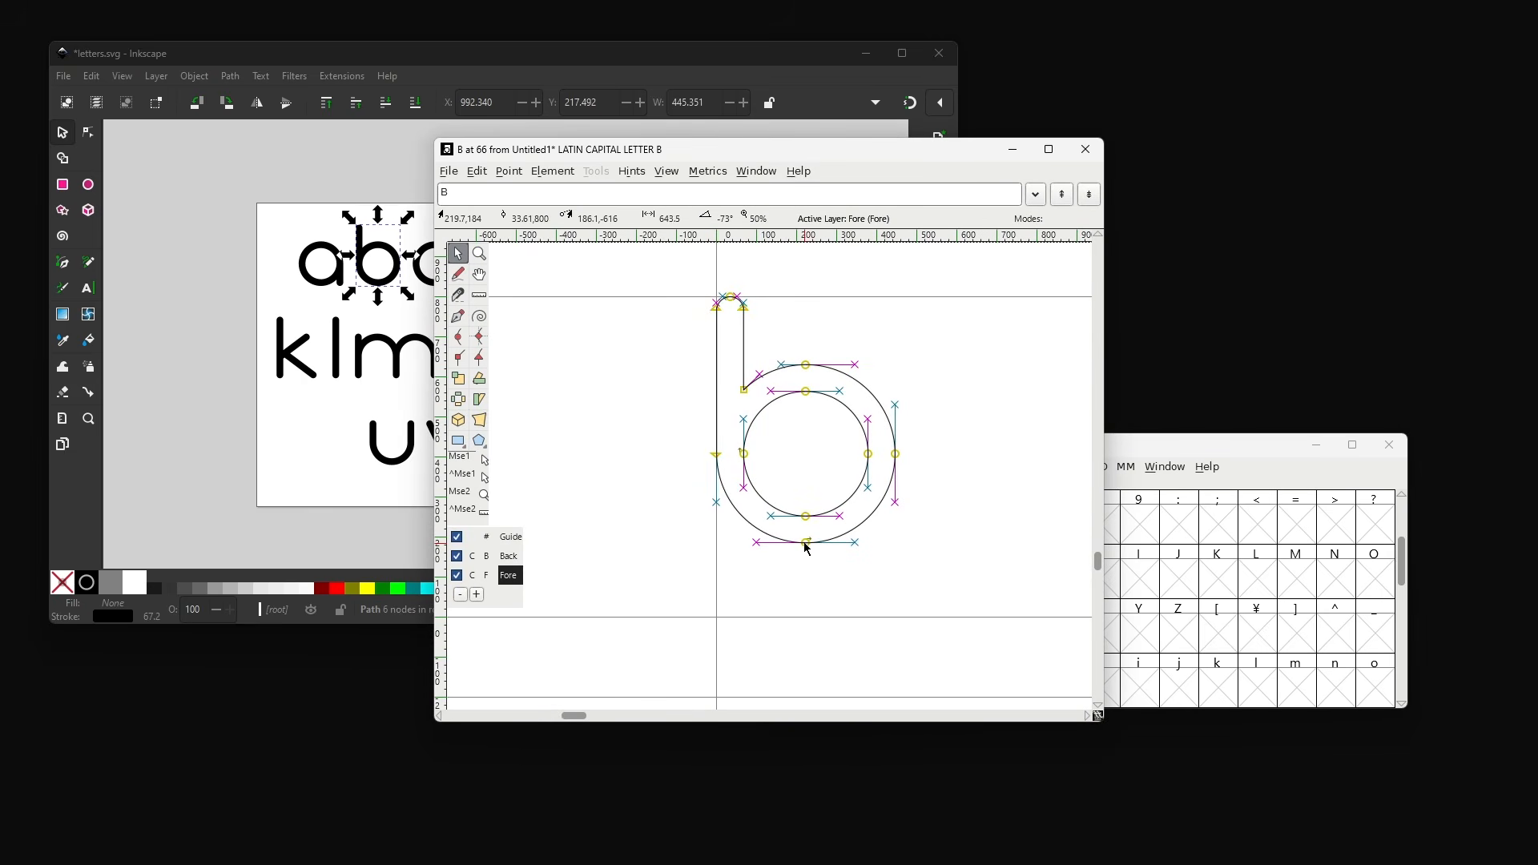
{"action": "left_click_drag", "start_coordinate": [807, 549], "coordinate": [811, 618]}
{"action": "left_click_drag", "start_coordinate": [811, 620], "coordinate": [811, 621]}
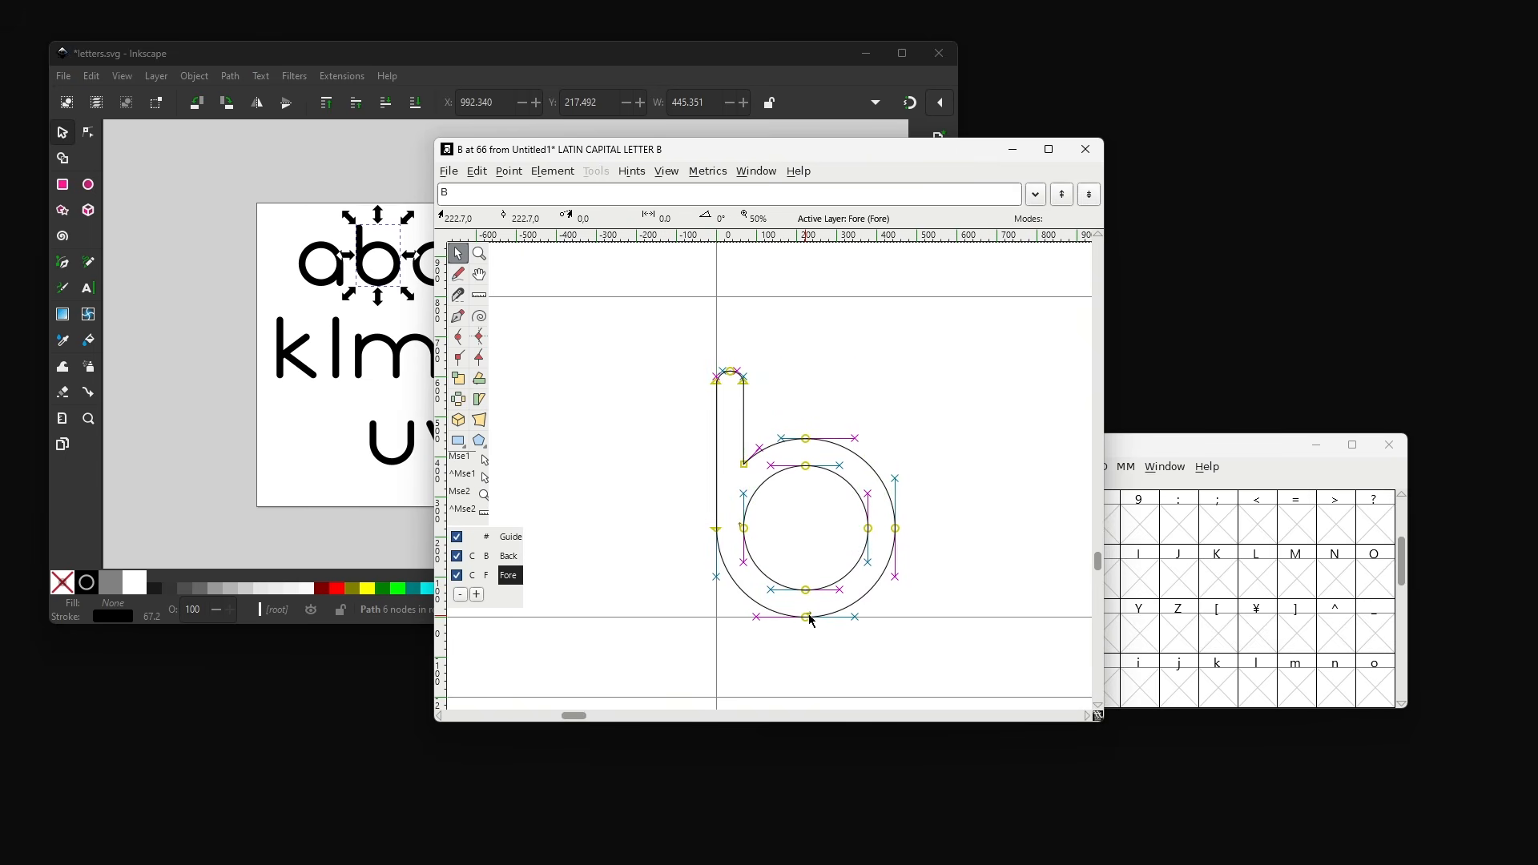
- Set the B glyph's advance width to about 496 units and close the glyph window
{"action": "scroll", "coordinate": [769, 532], "scroll_direction": "down", "scroll_amount": 1}
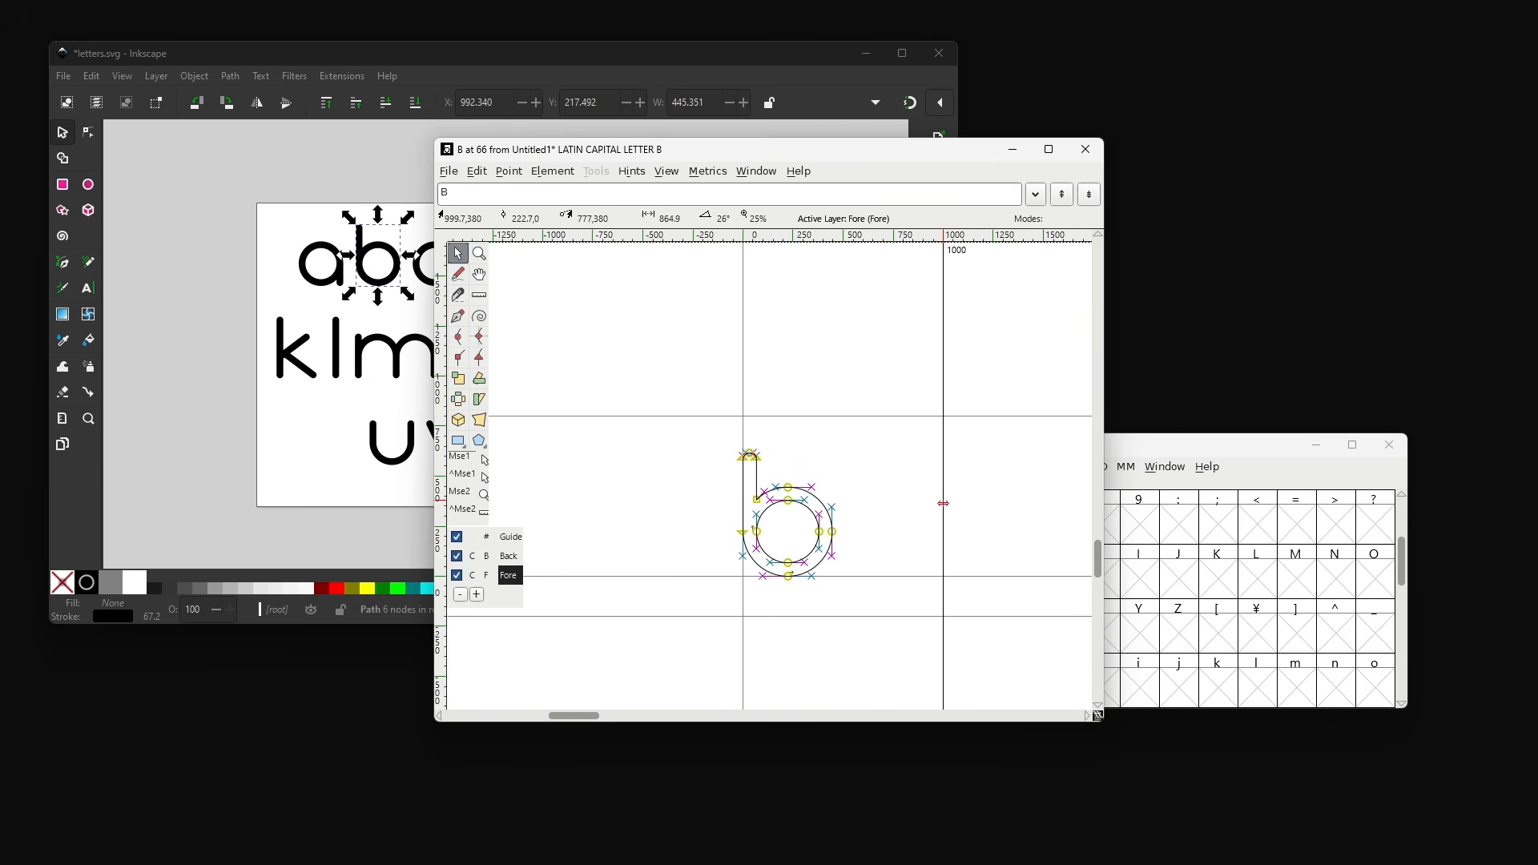
{"action": "left_click_drag", "start_coordinate": [944, 508], "coordinate": [841, 475]}
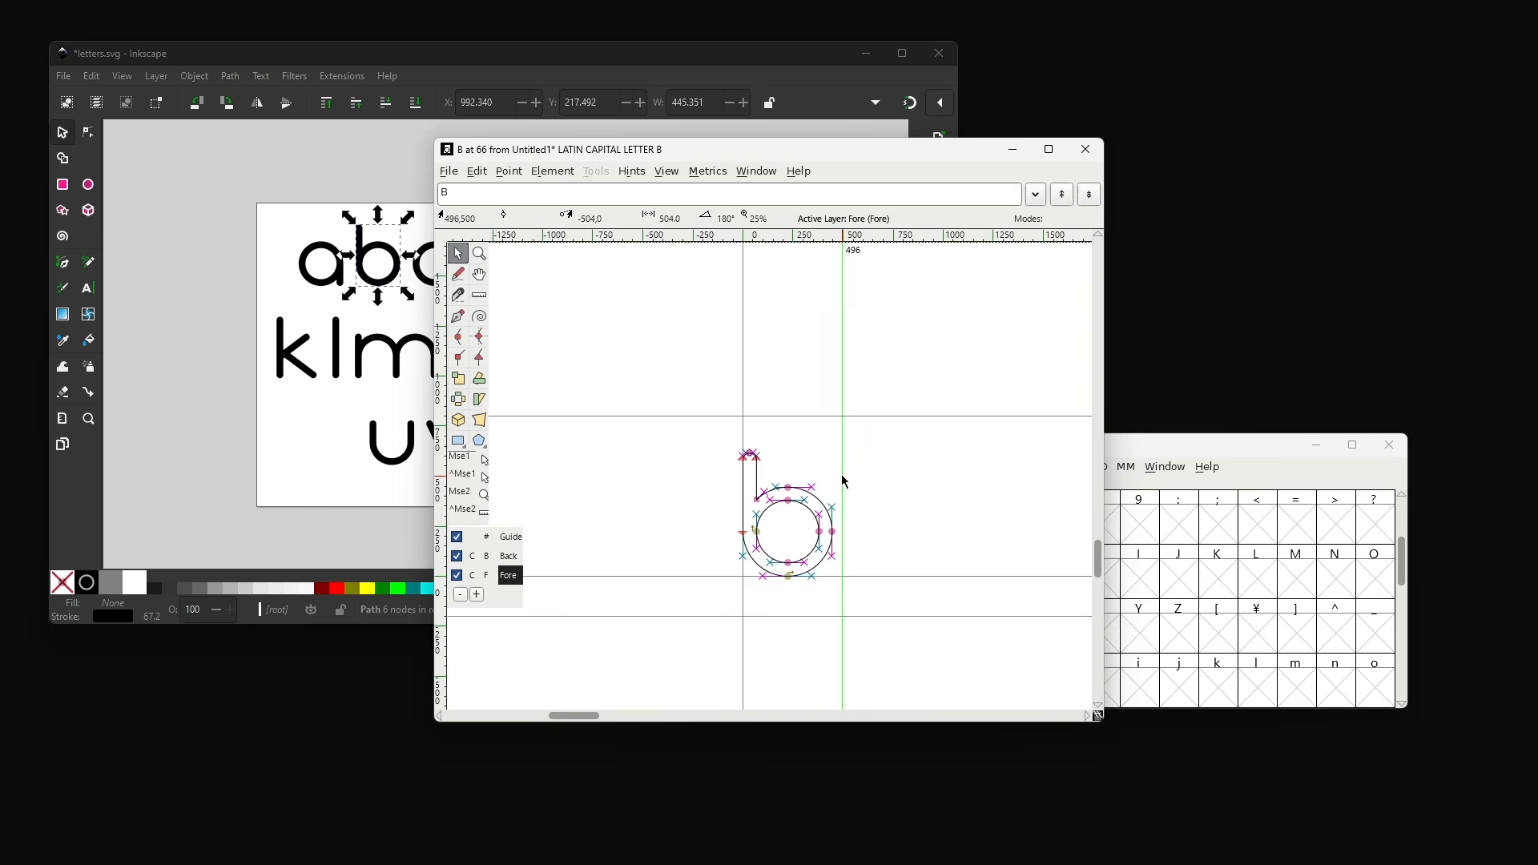
{"action": "left_click", "coordinate": [1085, 149]}
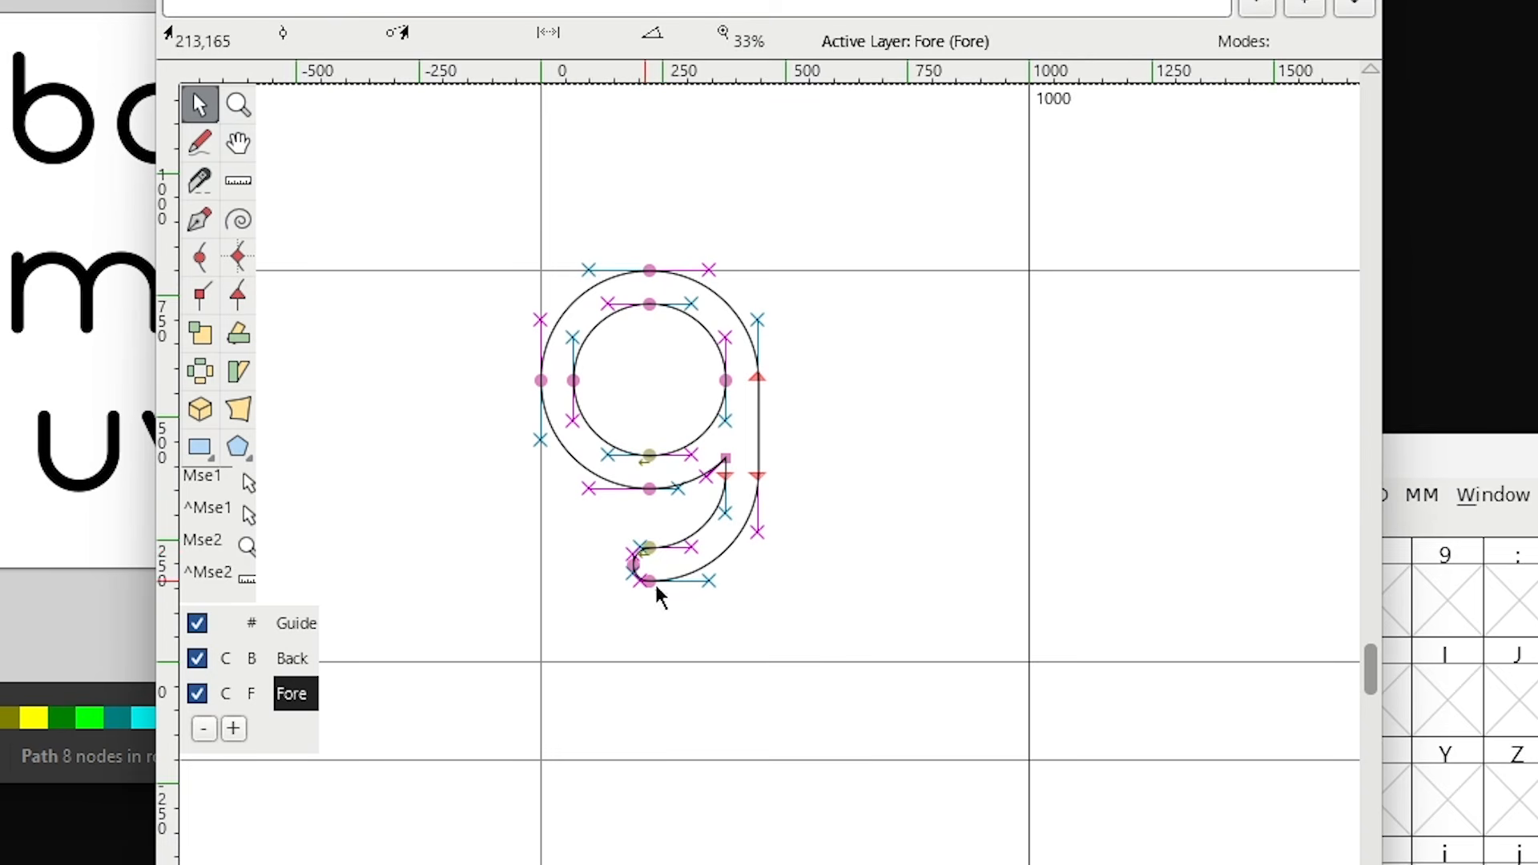
- Lower the g outline in the G glyph so its descender drops below the baseline, and set its advance width to about 496
{"action": "left_click_drag", "start_coordinate": [917, 631], "coordinate": [467, 219]}
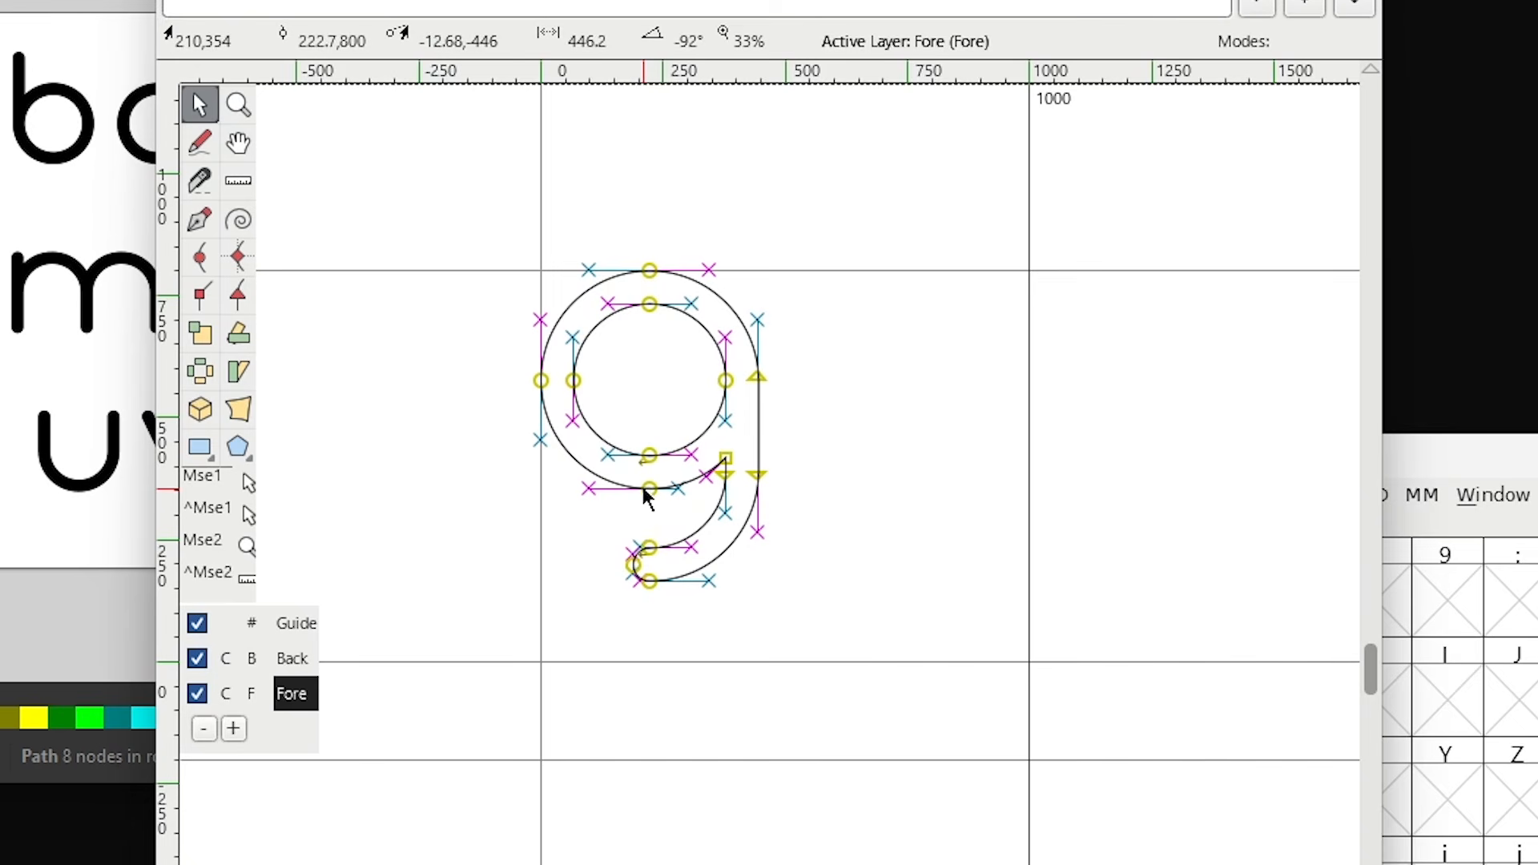
{"action": "left_click_drag", "start_coordinate": [645, 489], "coordinate": [654, 666]}
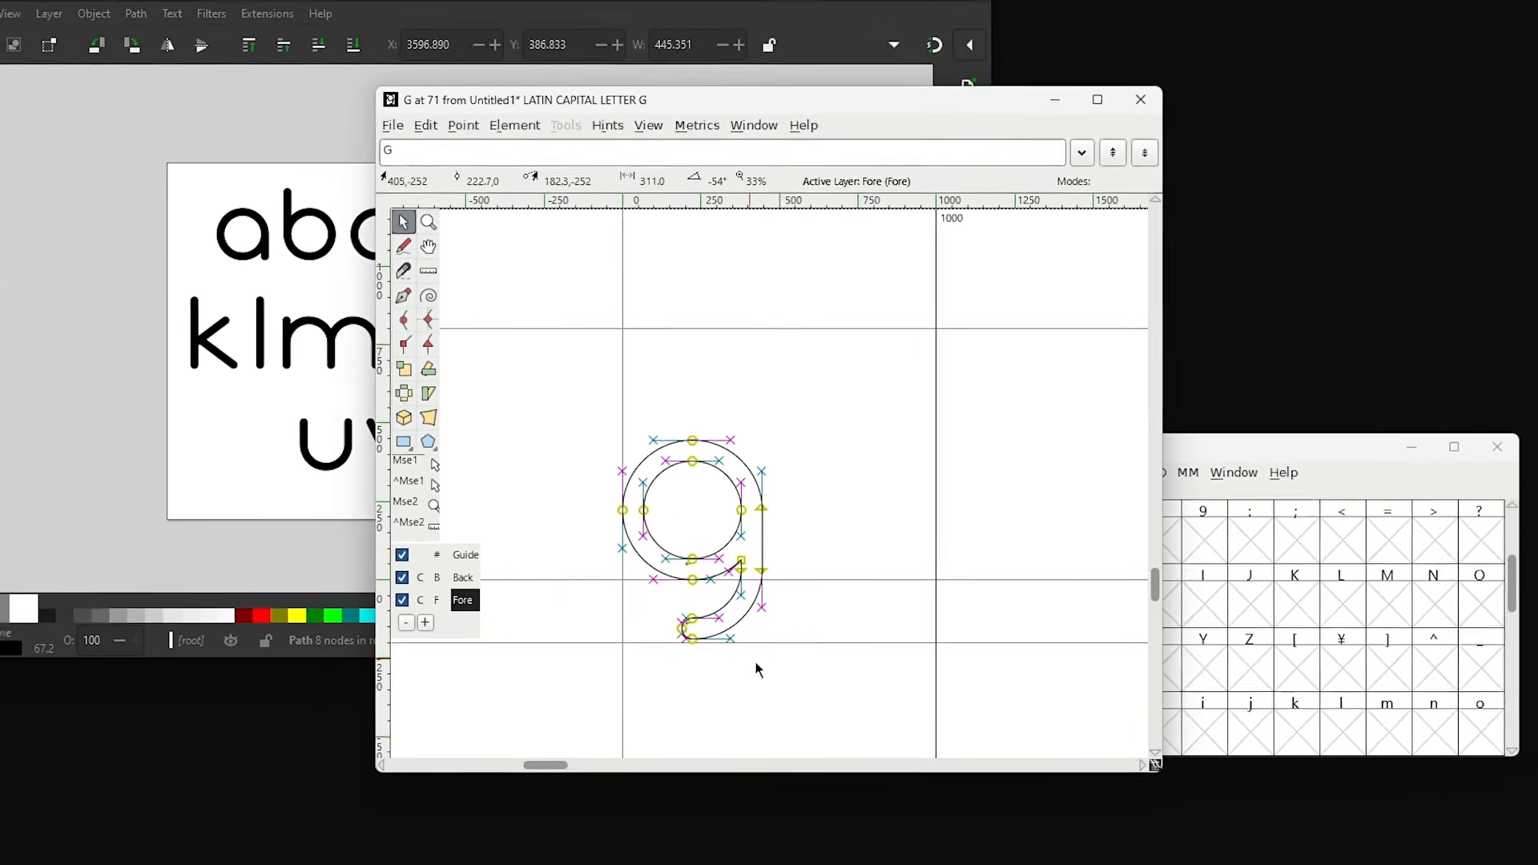
{"action": "left_click_drag", "start_coordinate": [935, 413], "coordinate": [777, 402]}
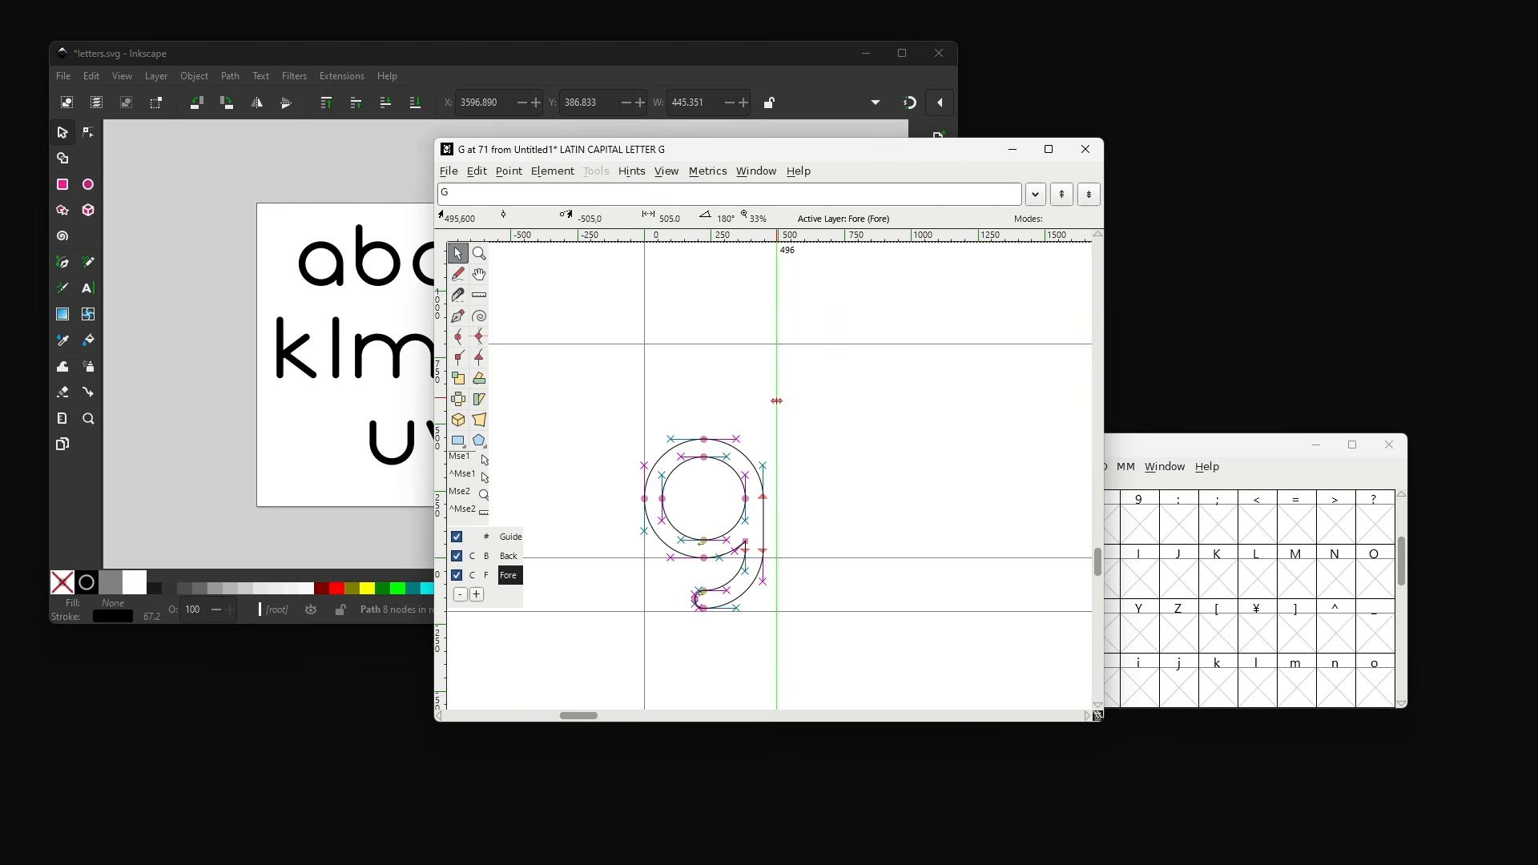
{"action": "left_click", "coordinate": [1088, 157]}
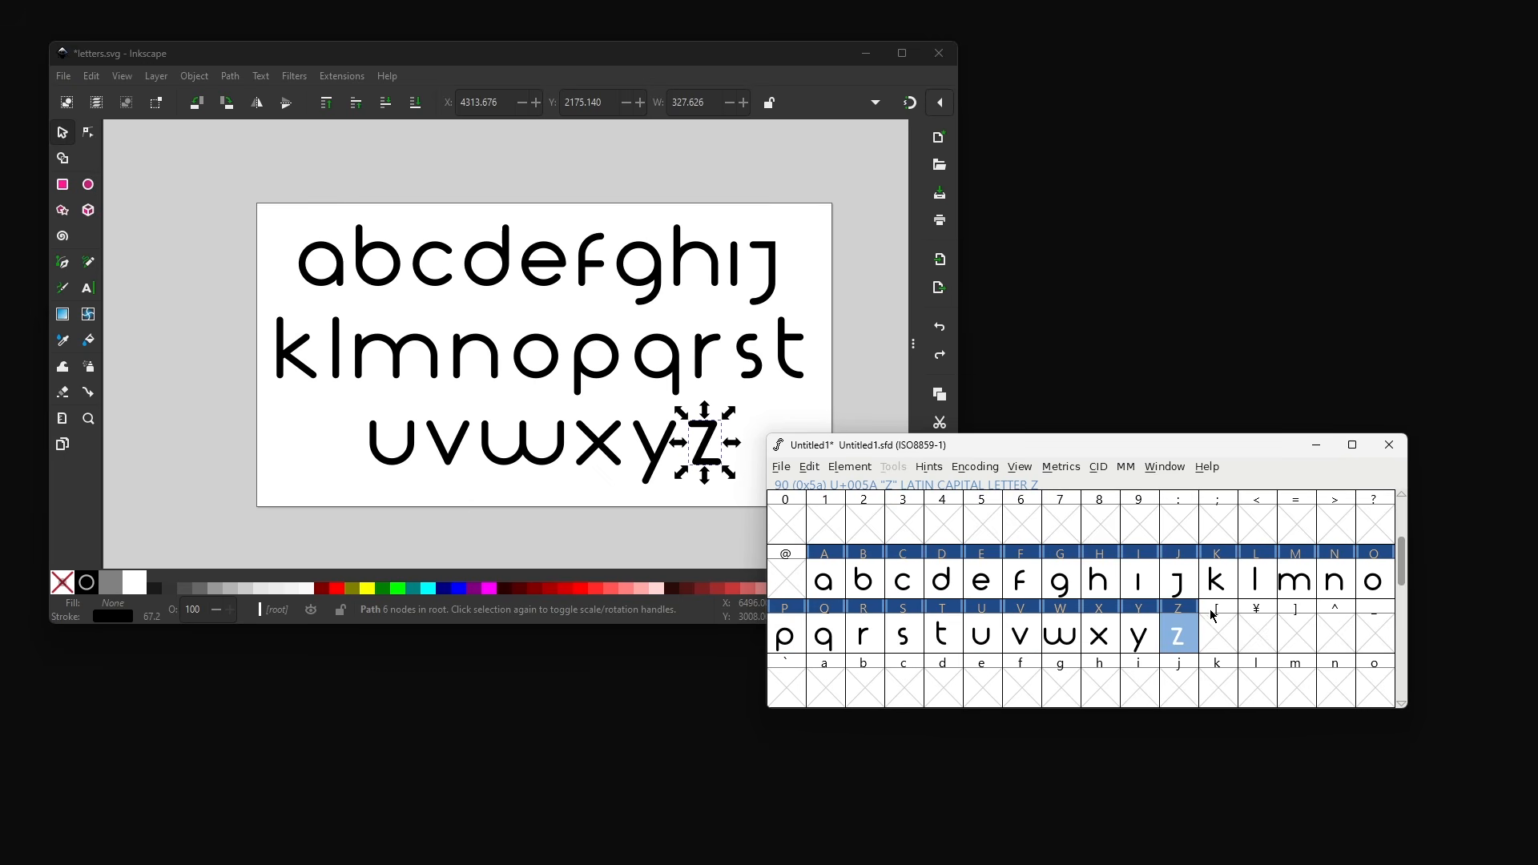
- Copy the A glyph into the lowercase a slot
{"action": "scroll", "coordinate": [1244, 624], "scroll_direction": "down", "scroll_amount": 1}
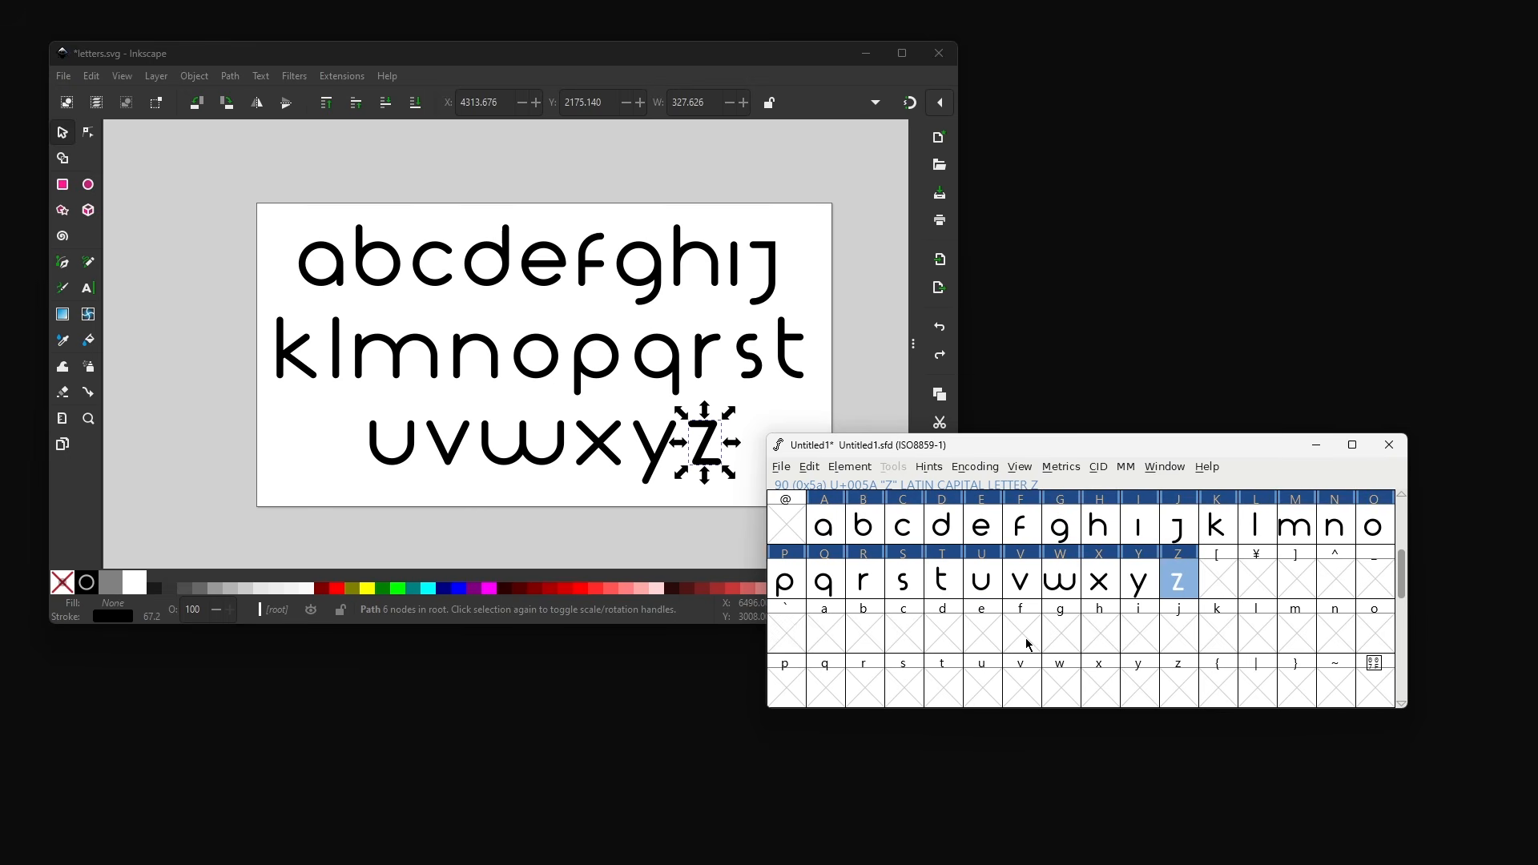
{"action": "left_click", "coordinate": [821, 523]}
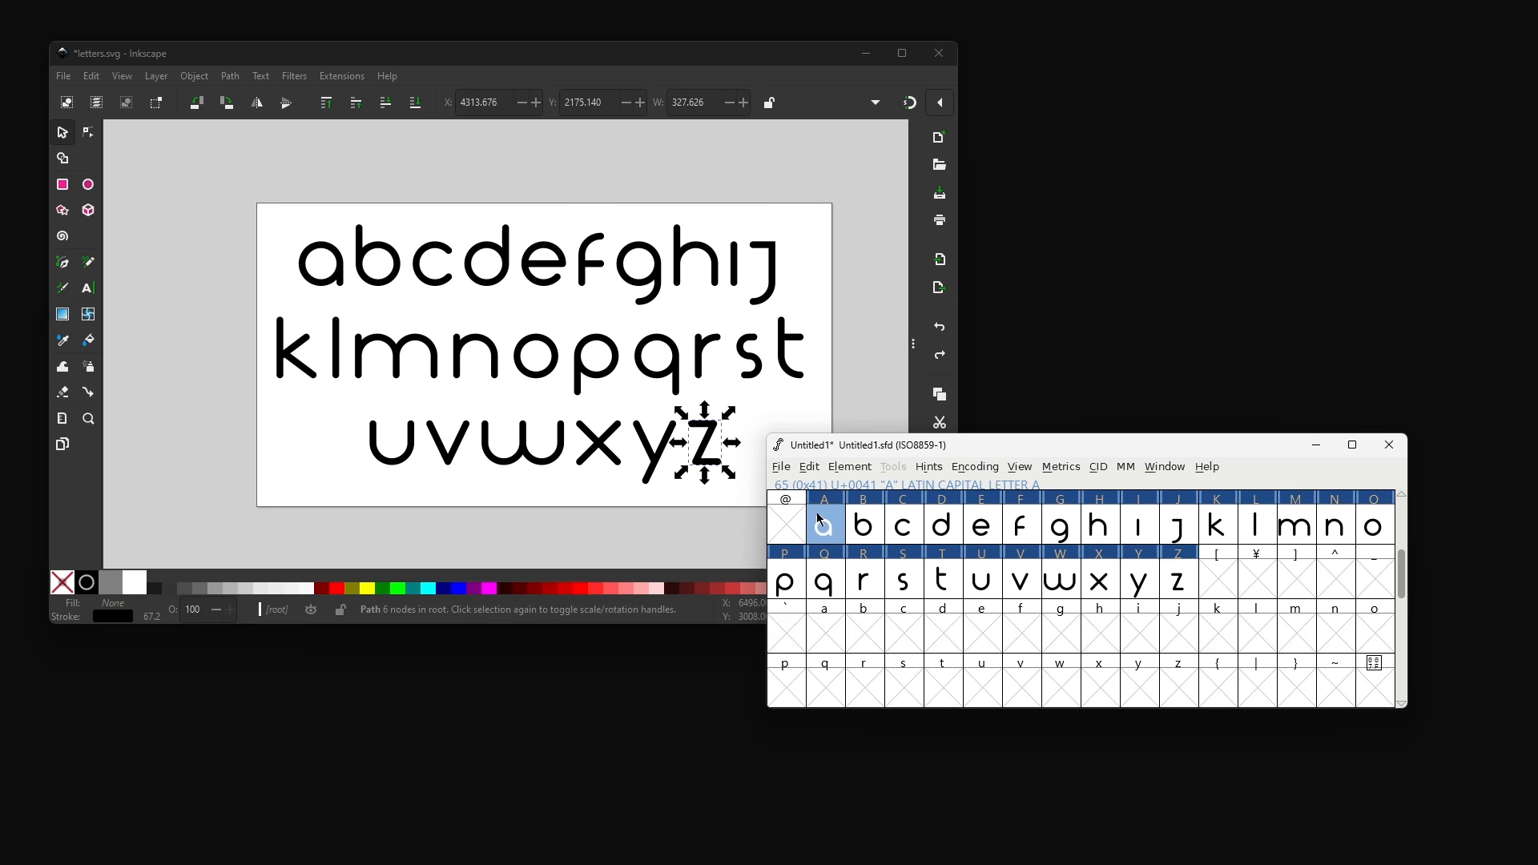
{"action": "key", "text": "ctrl+c"}
{"action": "left_click", "coordinate": [825, 634]}
{"action": "key", "text": "ctrl+v"}
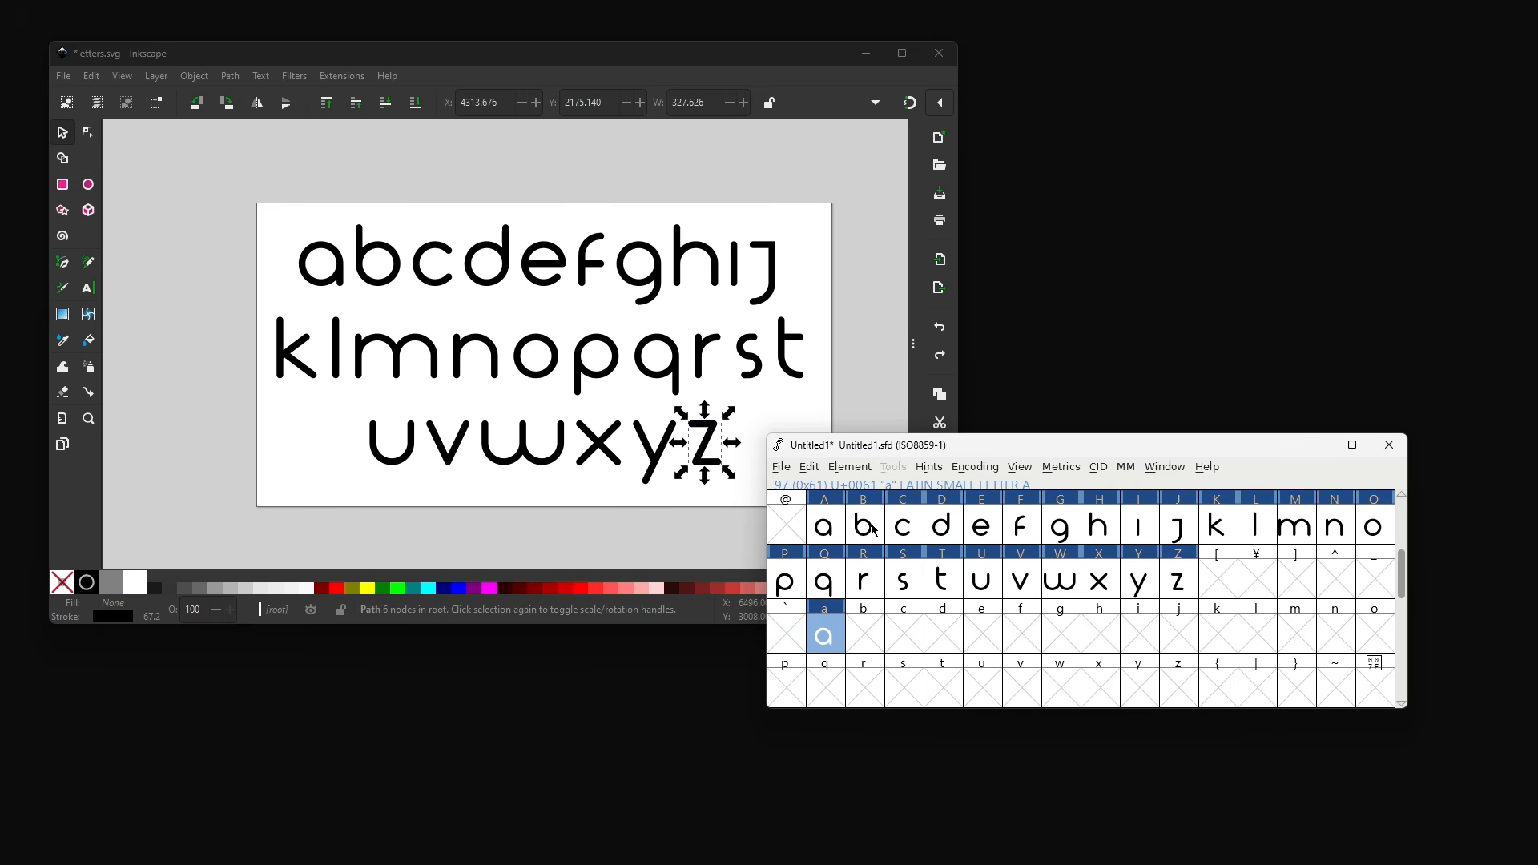
- Copy the B, C and D glyphs into the lowercase b, c and d slots
{"action": "left_click", "coordinate": [873, 527]}
{"action": "key", "text": "ctrl+c"}
{"action": "left_click", "coordinate": [868, 634]}
{"action": "key", "text": "ctrl+v"}
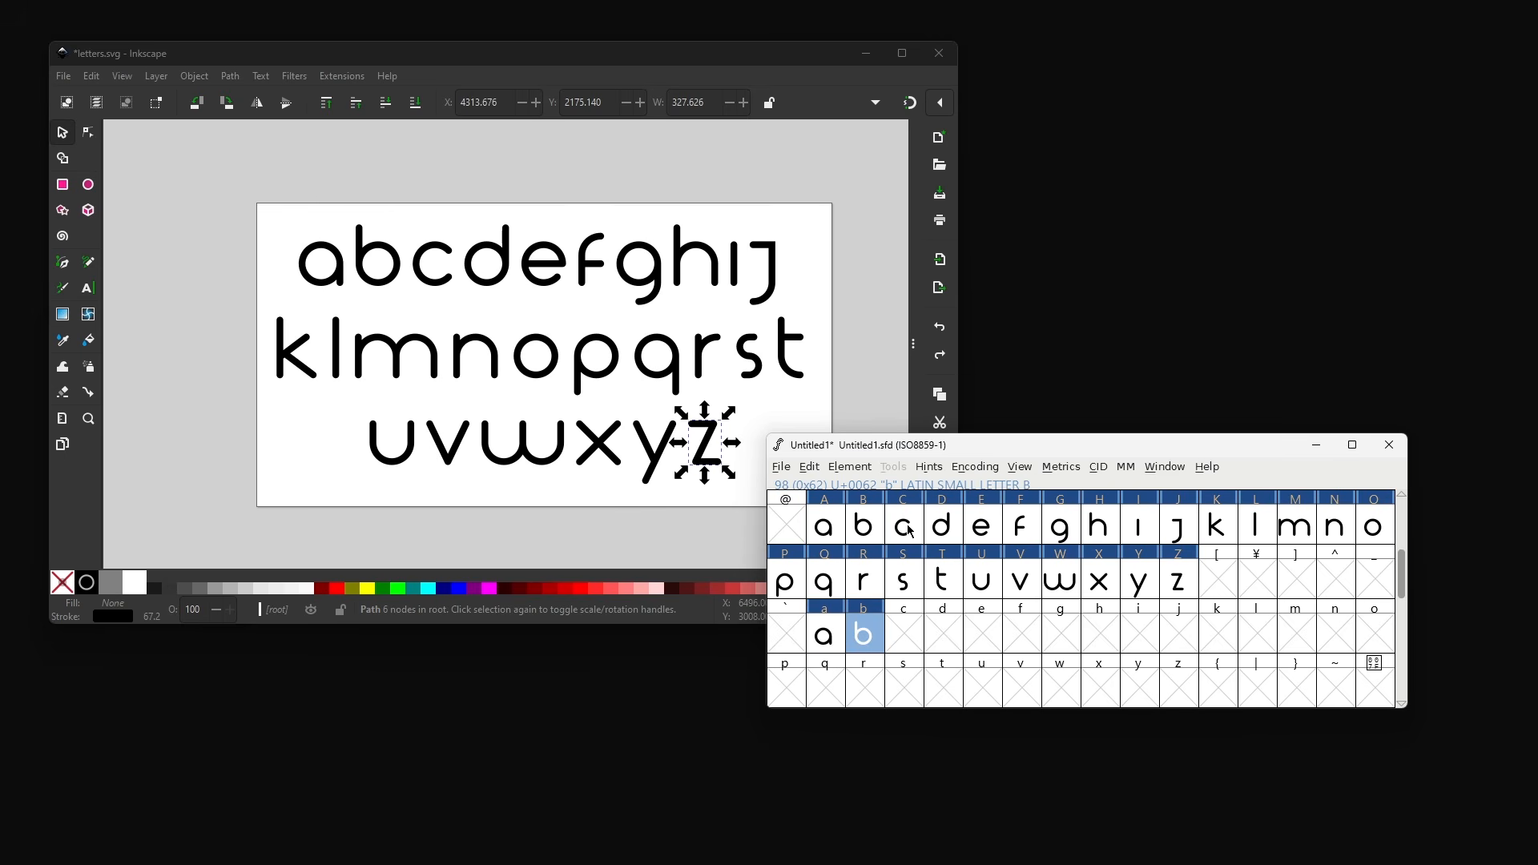
{"action": "left_click", "coordinate": [911, 531]}
{"action": "key", "text": "ctrl+c"}
{"action": "left_click", "coordinate": [909, 638]}
{"action": "key", "text": "ctrl+v"}
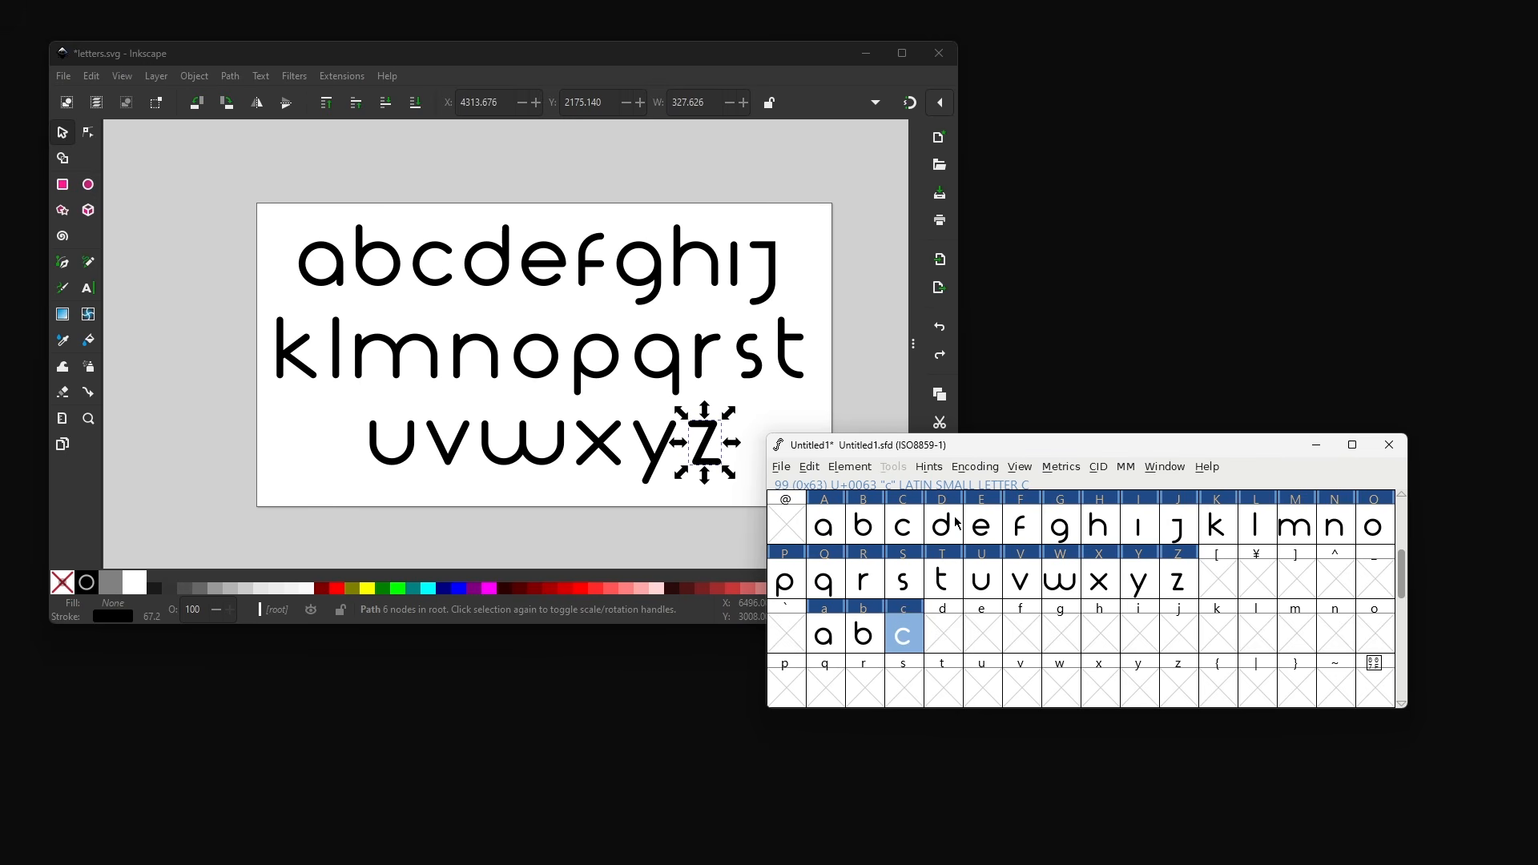
{"action": "left_click", "coordinate": [953, 525]}
{"action": "key", "text": "ctrl+c"}
{"action": "left_click", "coordinate": [947, 637]}
{"action": "key", "text": "ctrl+v"}
- Copy the remaining uppercase glyphs through Z into their matching lowercase slots
{"action": "left_click", "coordinate": [987, 527]}
{"action": "key", "text": "ctrl+c"}
{"action": "left_click", "coordinate": [1257, 634]}
{"action": "key", "text": "ctrl+v"}
{"action": "scroll", "coordinate": [1247, 646], "scroll_direction": "down", "scroll_amount": 1}
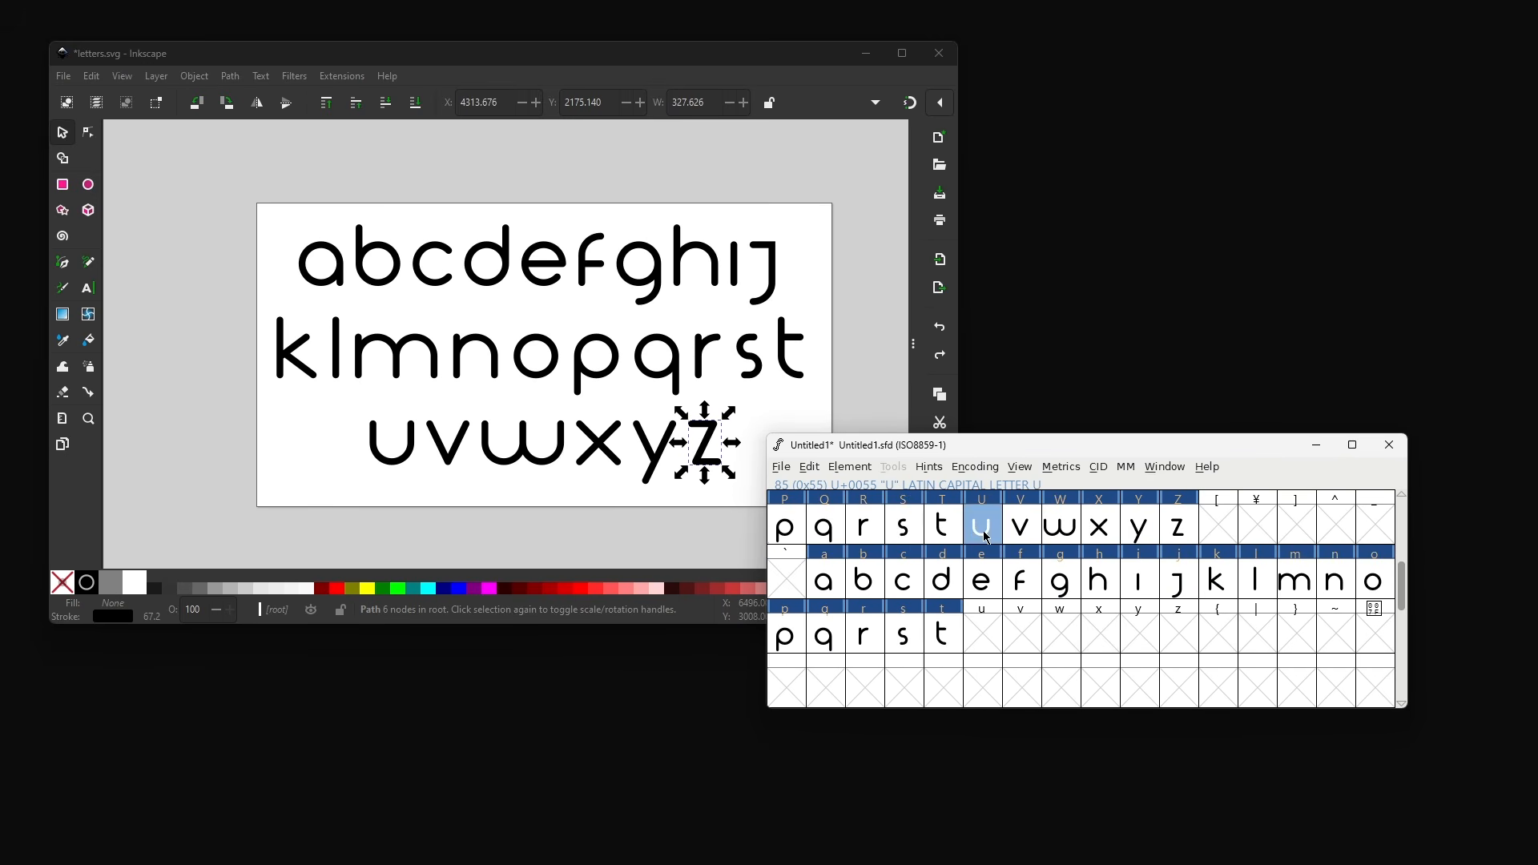
{"action": "left_click", "coordinate": [1178, 524]}
{"action": "key", "text": "ctrl+c"}
{"action": "left_click", "coordinate": [1179, 636]}
{"action": "key", "text": "ctrl+v"}
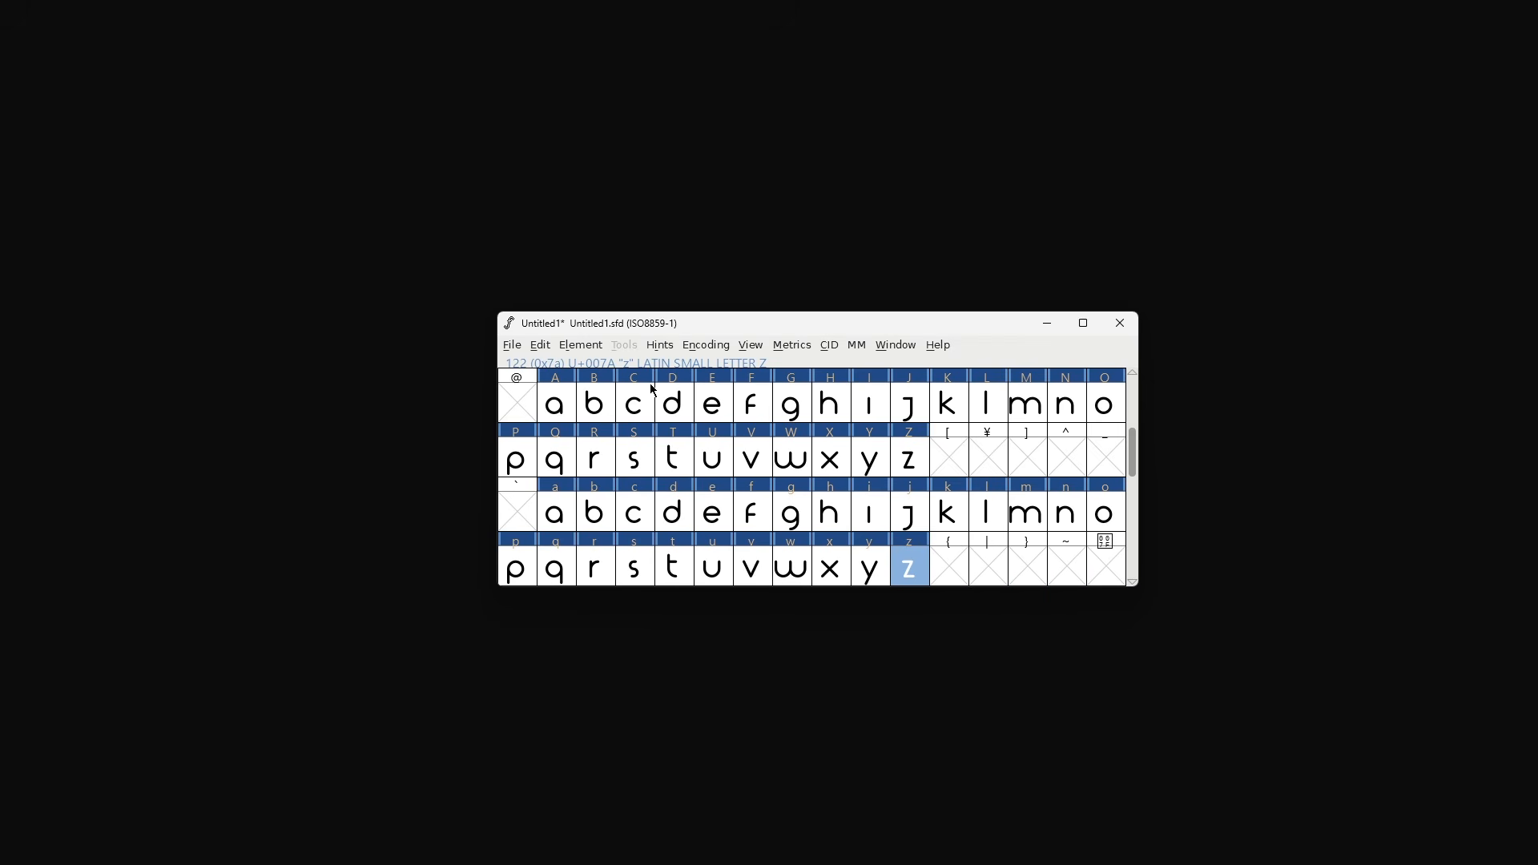
- Open Font Info and set the font name to the author's first name, then confirm
{"action": "left_click", "coordinate": [585, 344]}
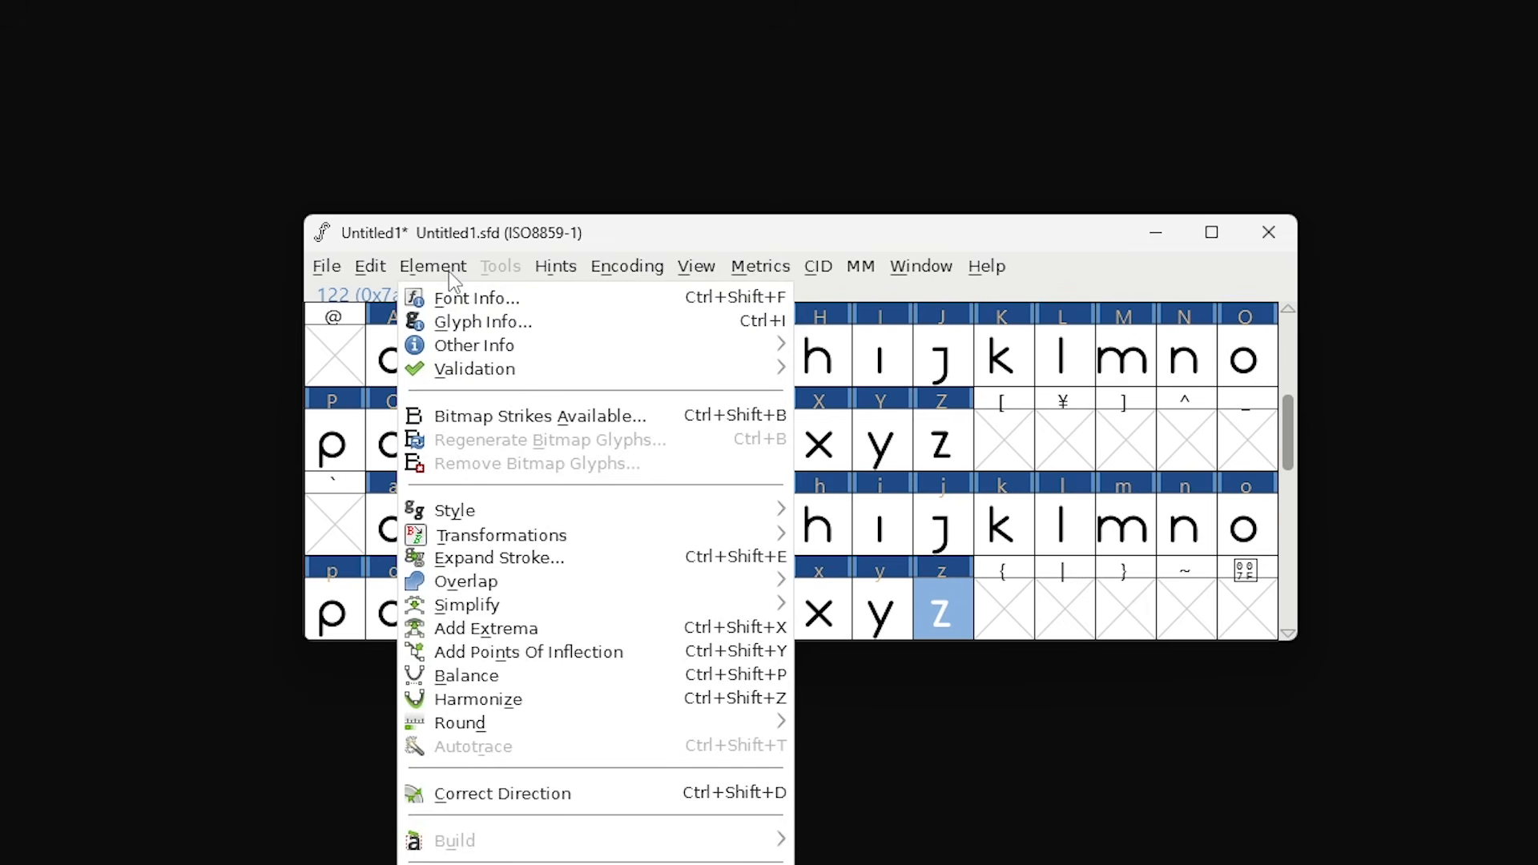
{"action": "left_click", "coordinate": [467, 299]}
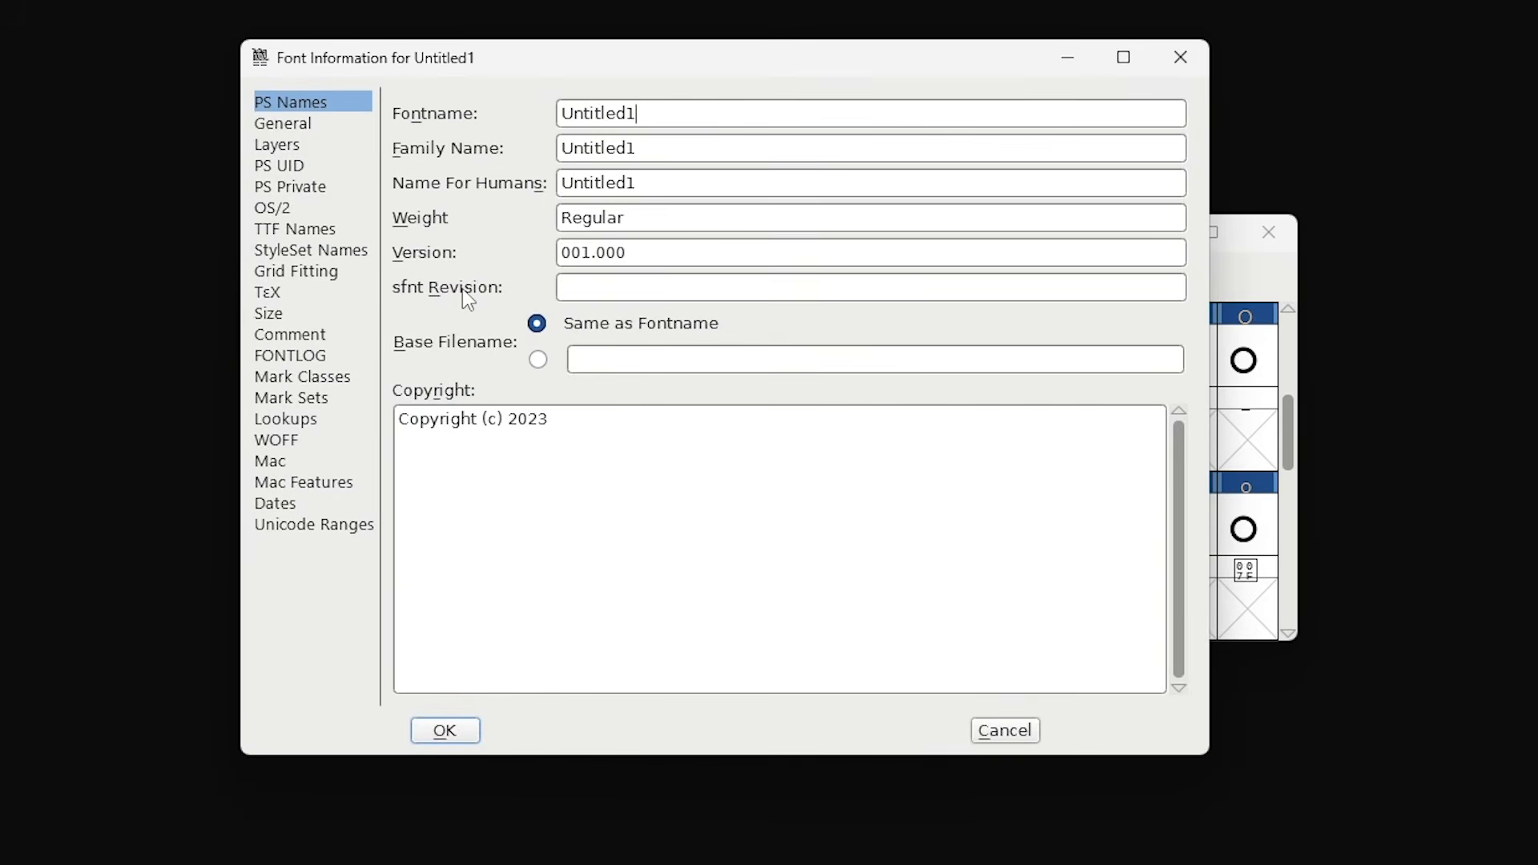
{"action": "double_click", "coordinate": [609, 121]}
{"action": "type", "text": "Nick"}
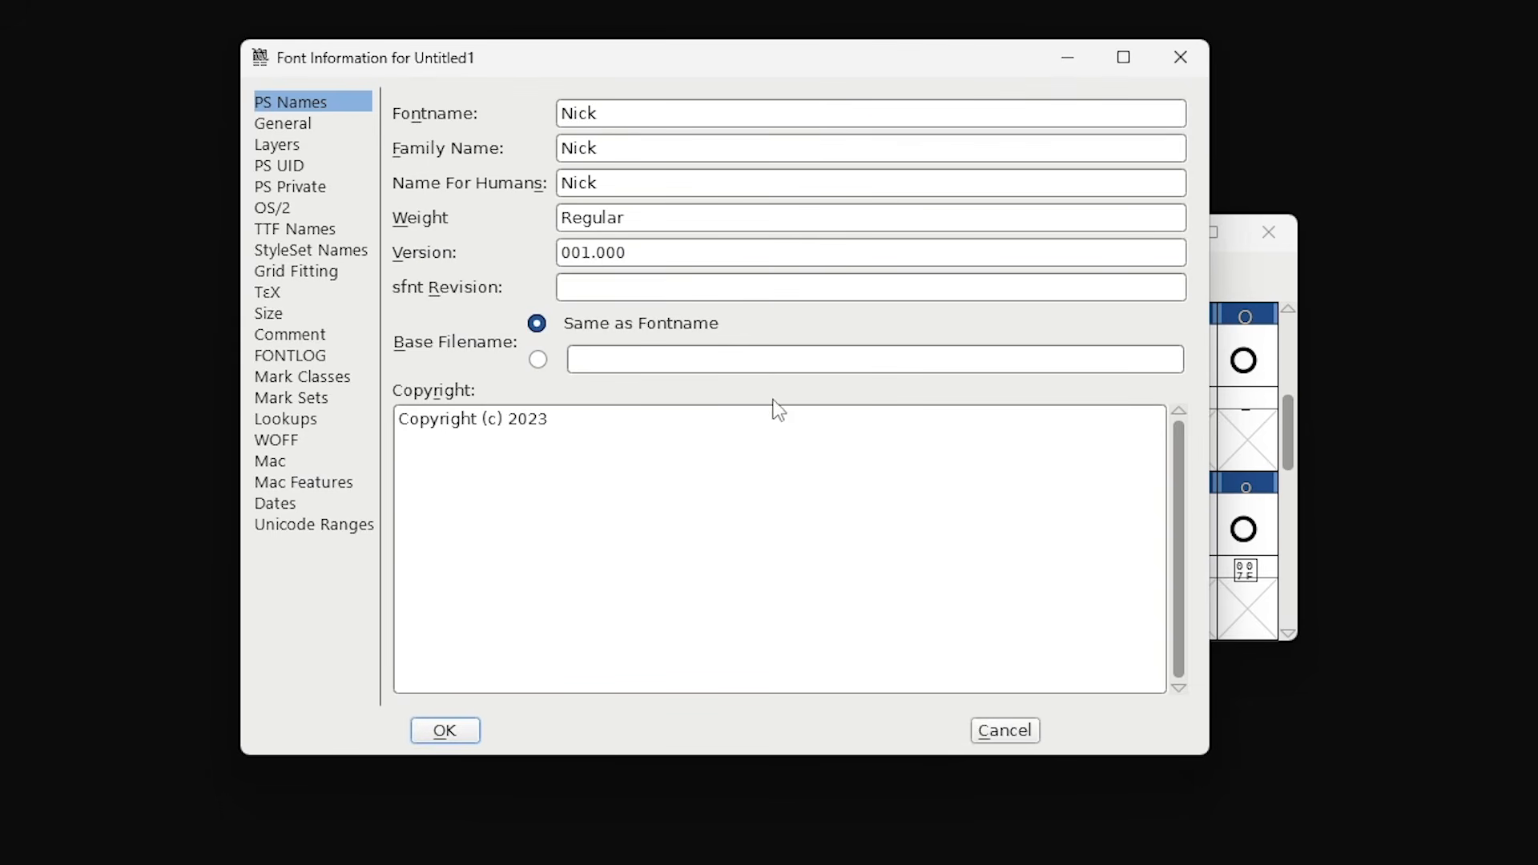
{"action": "left_click", "coordinate": [645, 551]}
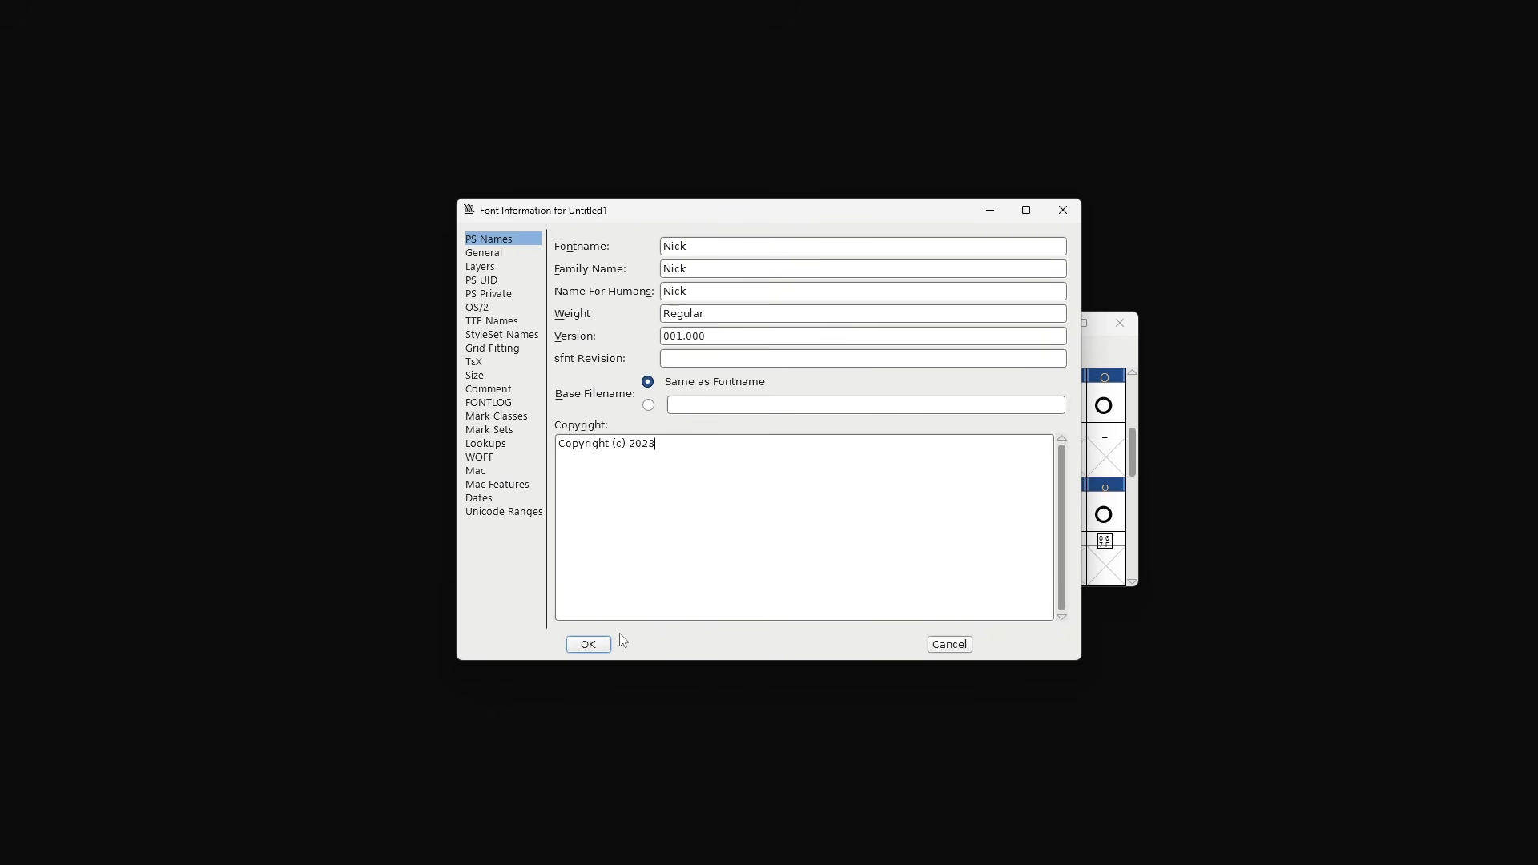
{"action": "left_click", "coordinate": [589, 645]}
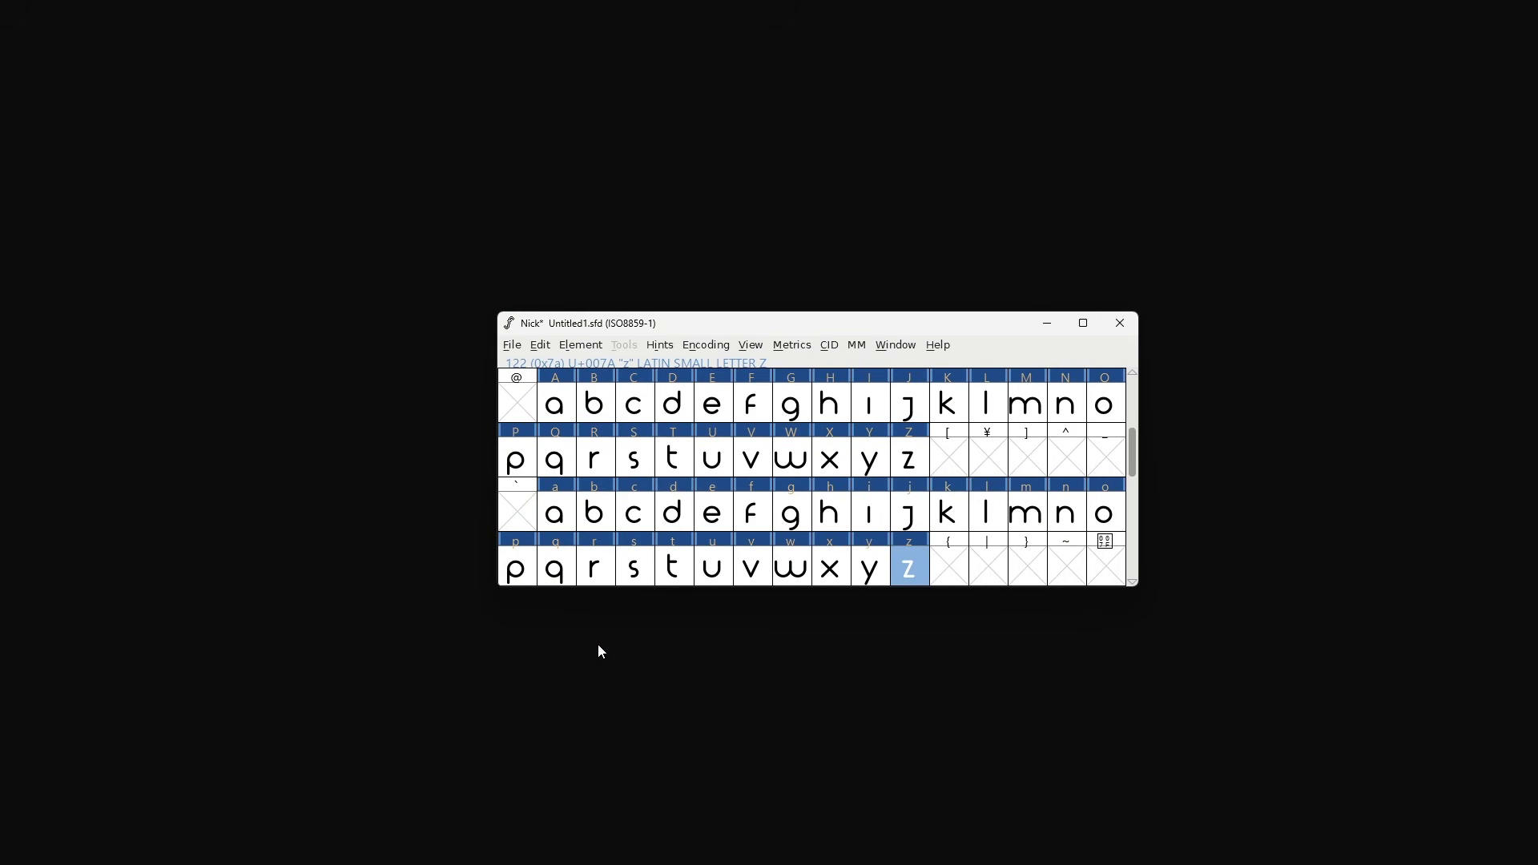
- Generate the font as a TrueType file on drive D:, continuing past the non-standard em-size warning
{"action": "left_click", "coordinate": [511, 346]}
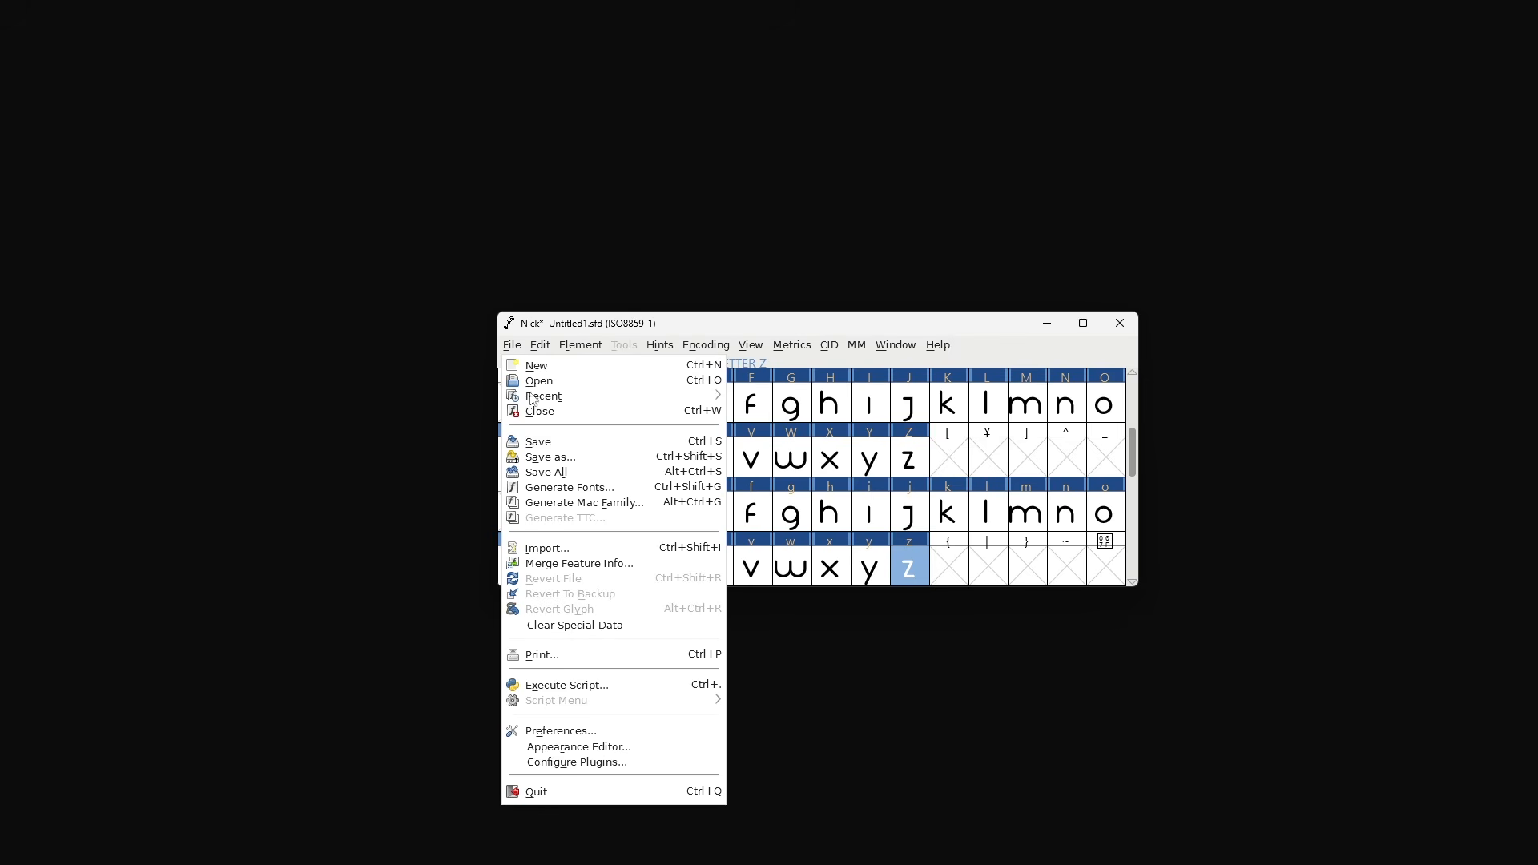
{"action": "left_click", "coordinate": [560, 490]}
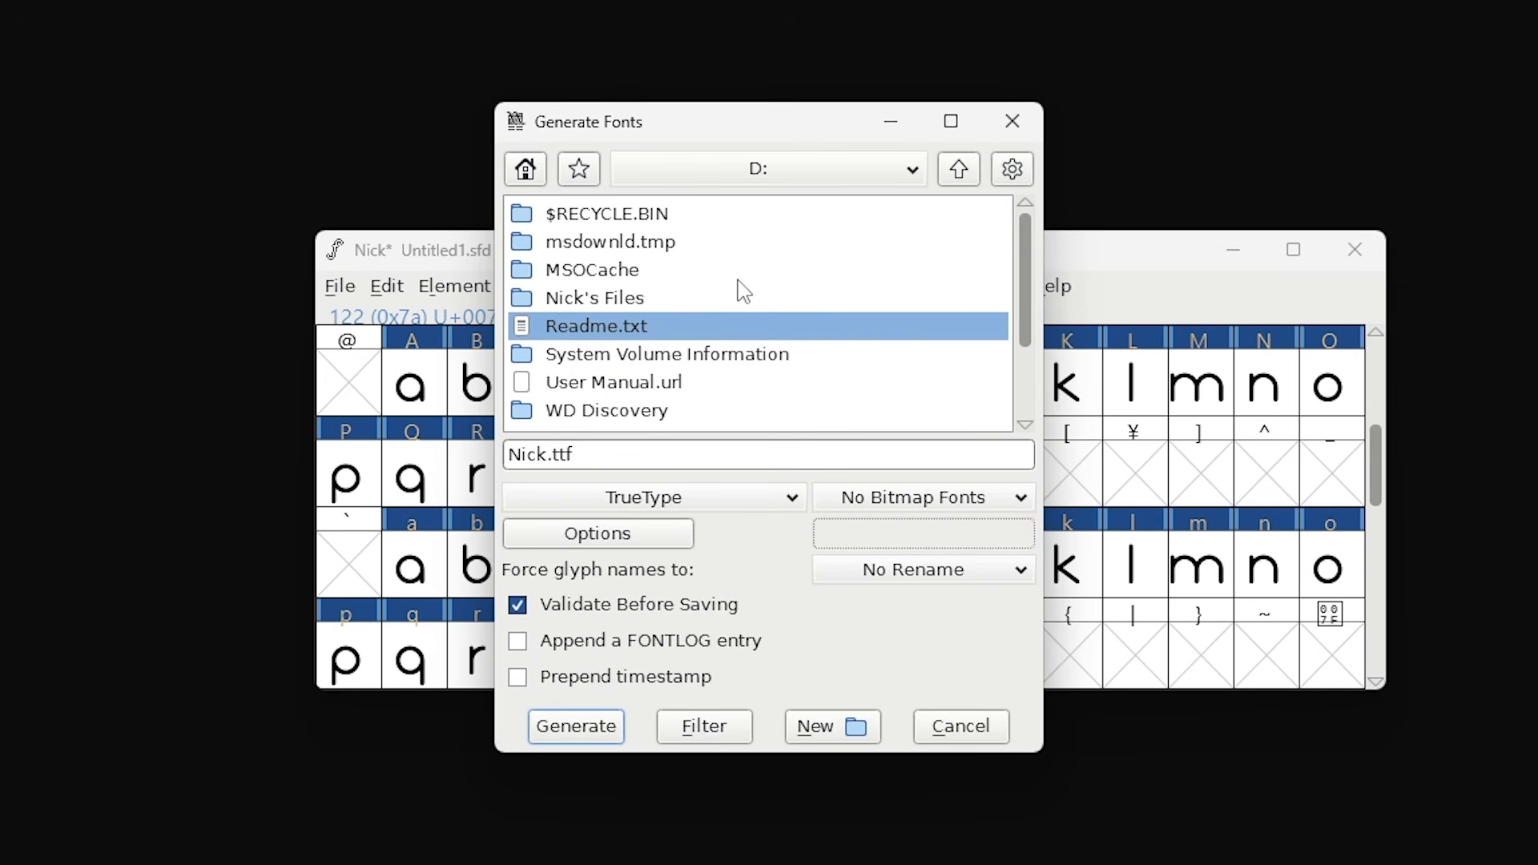
{"action": "left_click", "coordinate": [789, 503]}
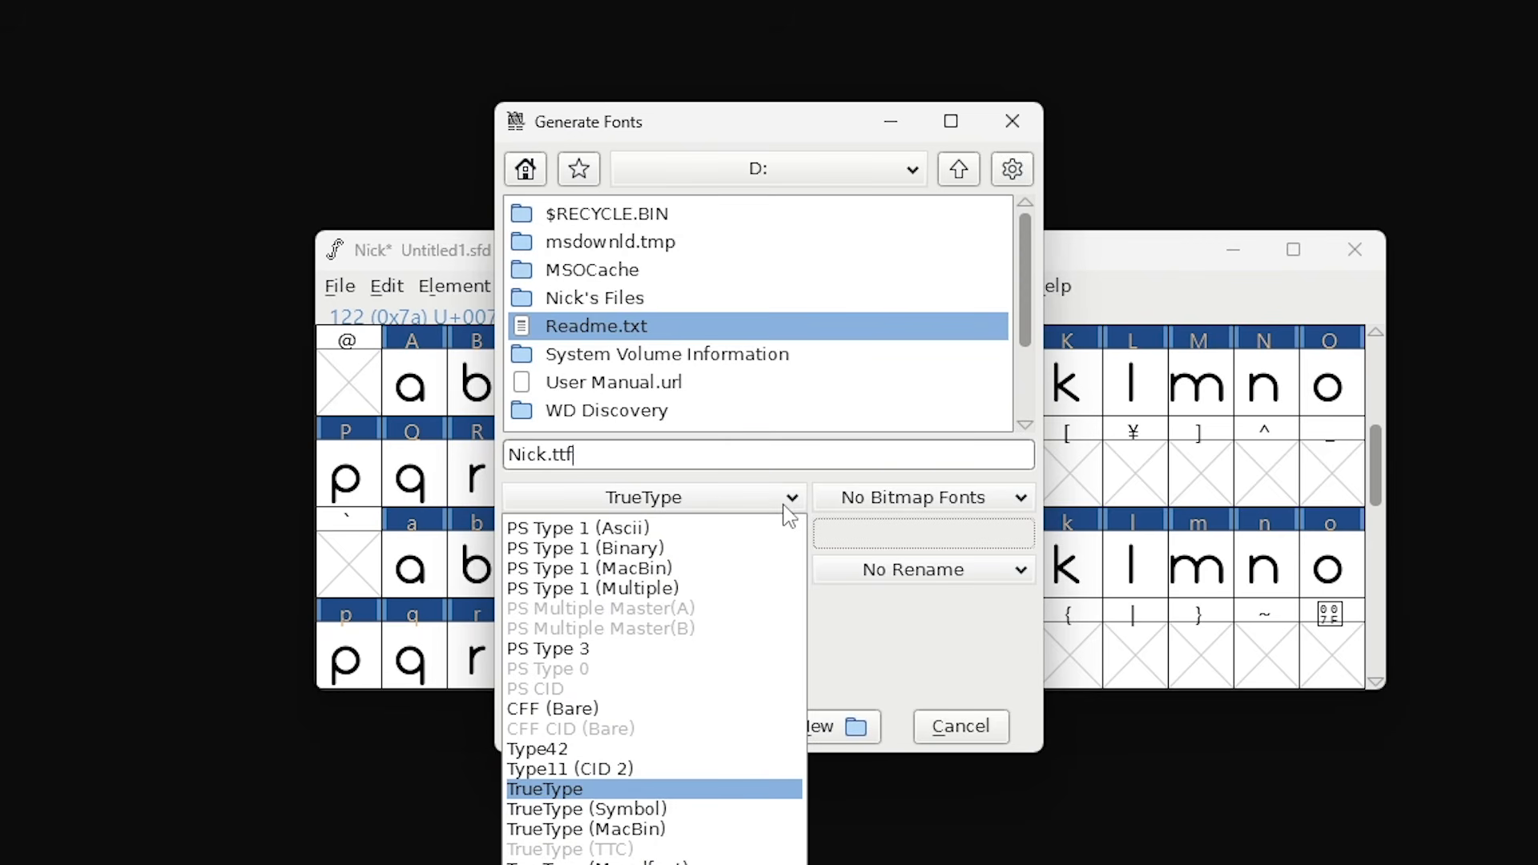
{"action": "left_click", "coordinate": [785, 506]}
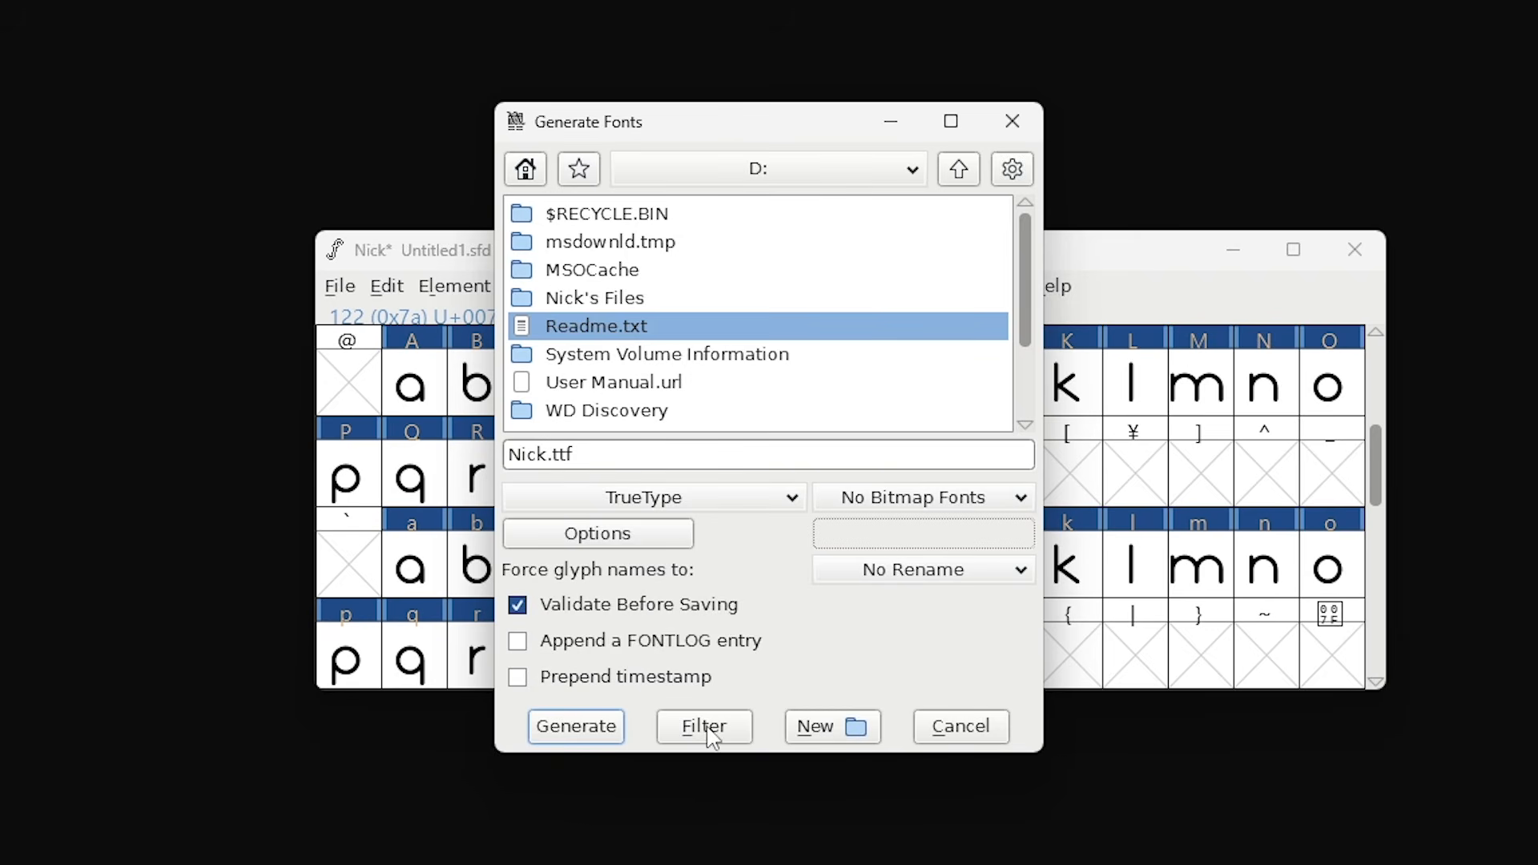
{"action": "left_click", "coordinate": [590, 730]}
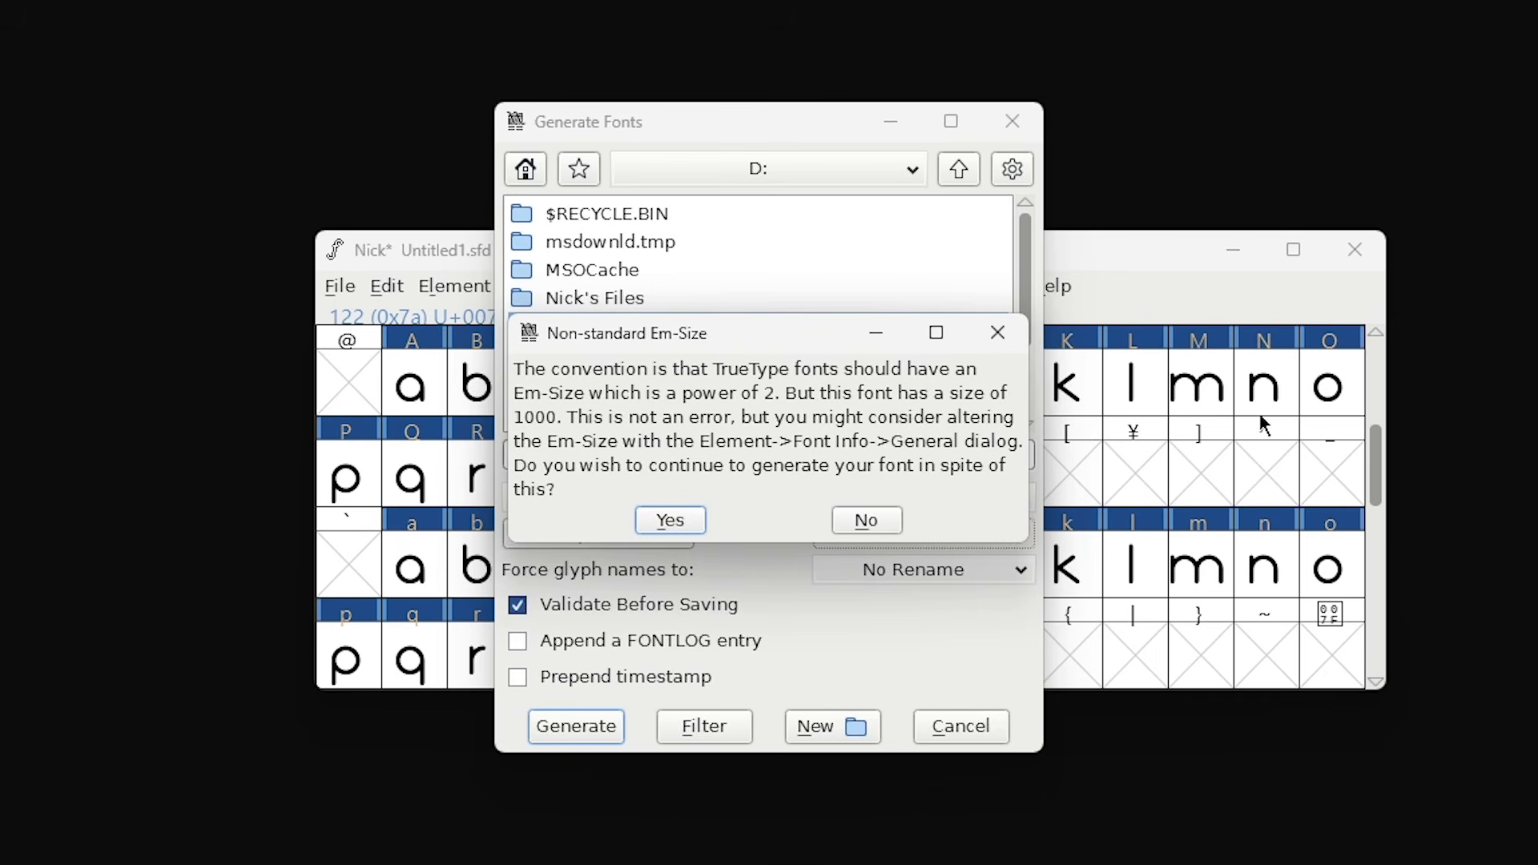
{"action": "left_click", "coordinate": [671, 521]}
{"action": "left_click", "coordinate": [844, 527]}
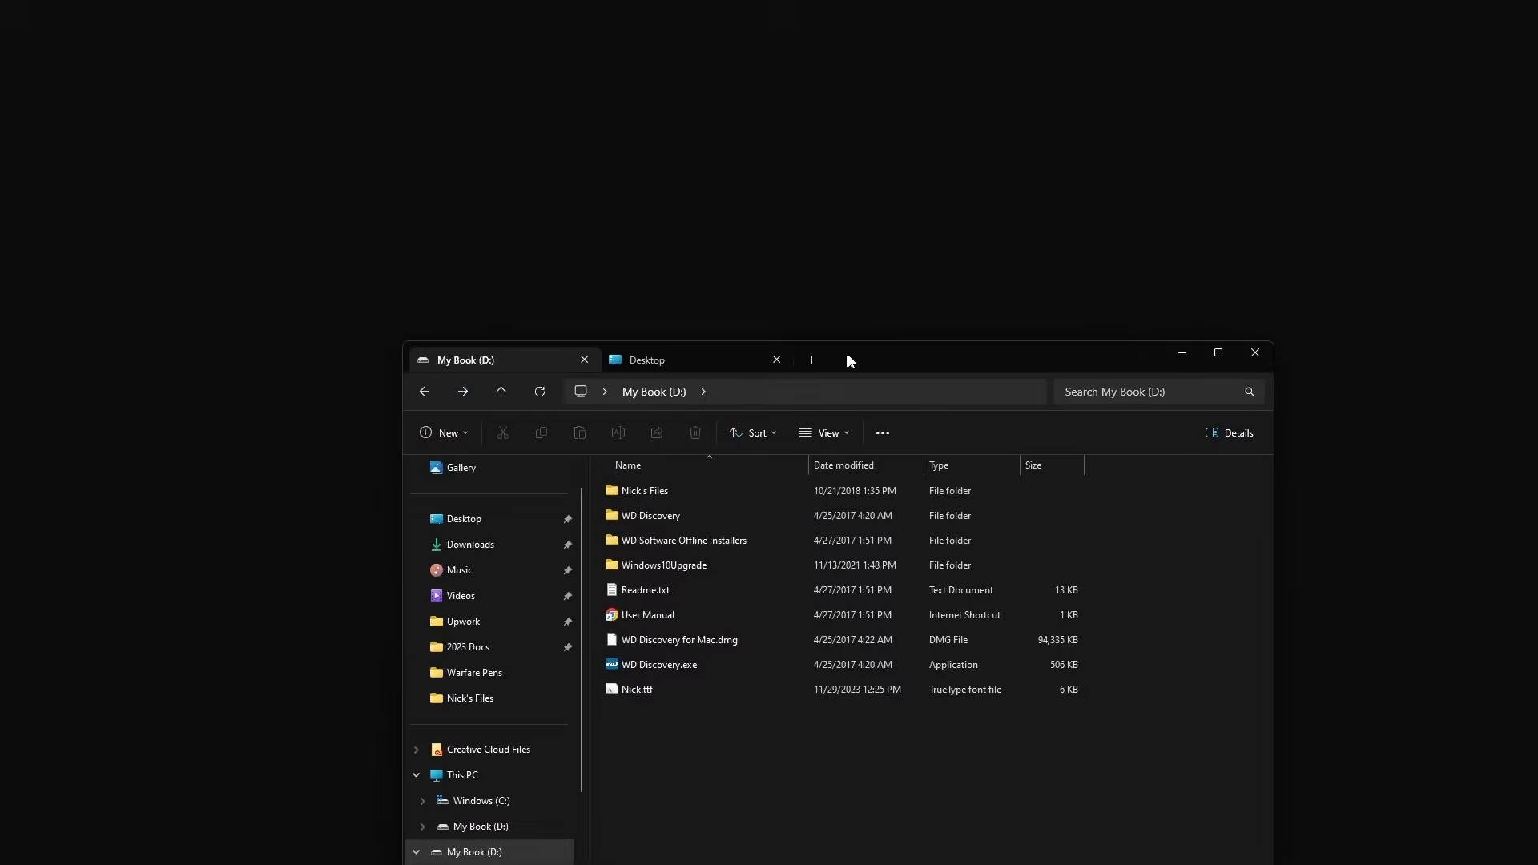
- Switch to File Explorer, open the generated .ttf file and install the font
{"action": "left_click_drag", "start_coordinate": [847, 357], "coordinate": [848, 174]}
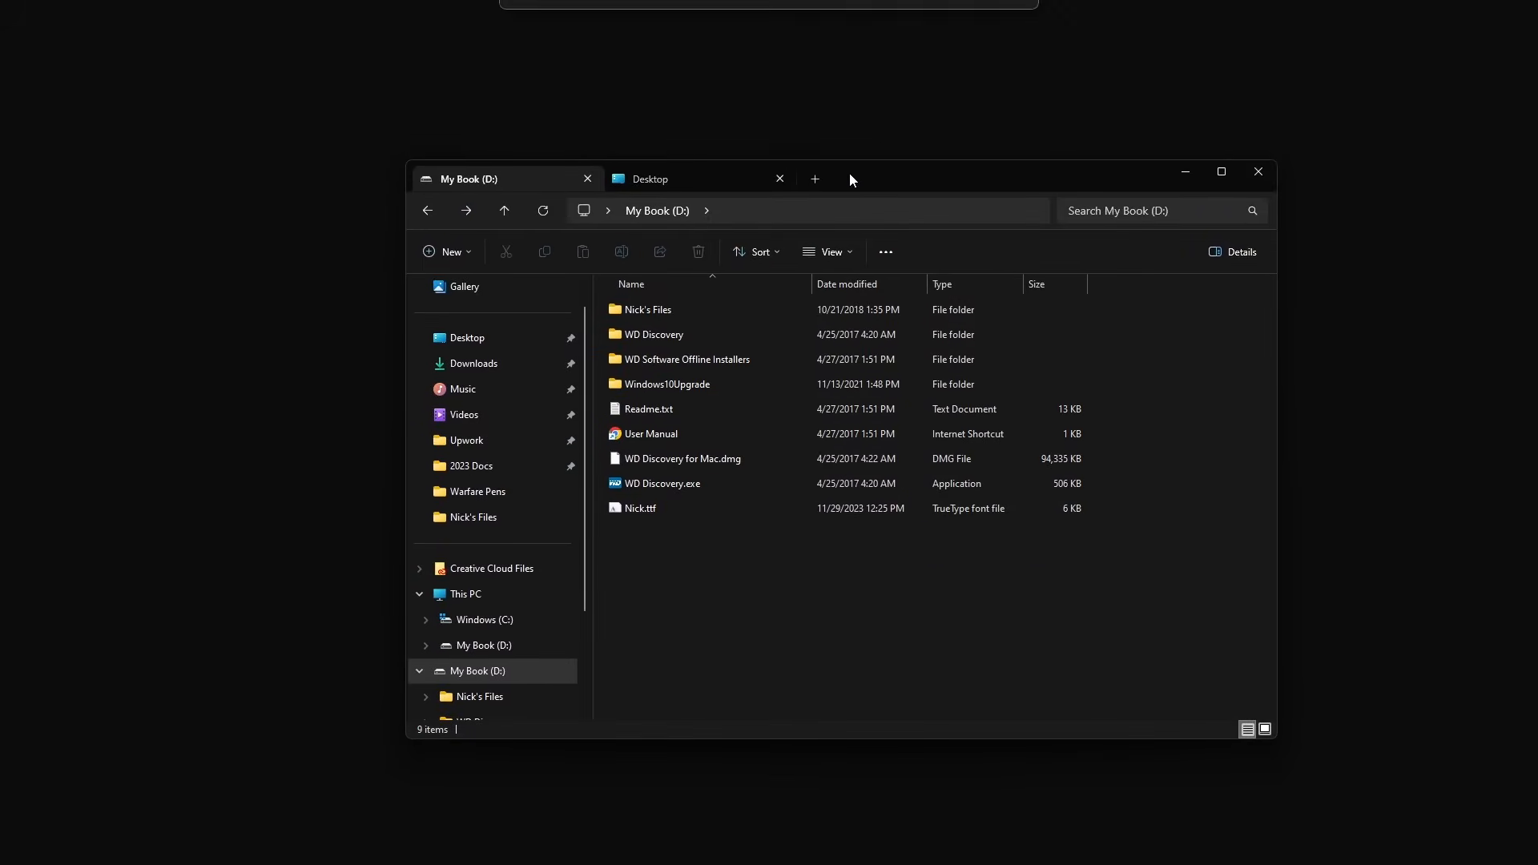
{"action": "double_click", "coordinate": [638, 507]}
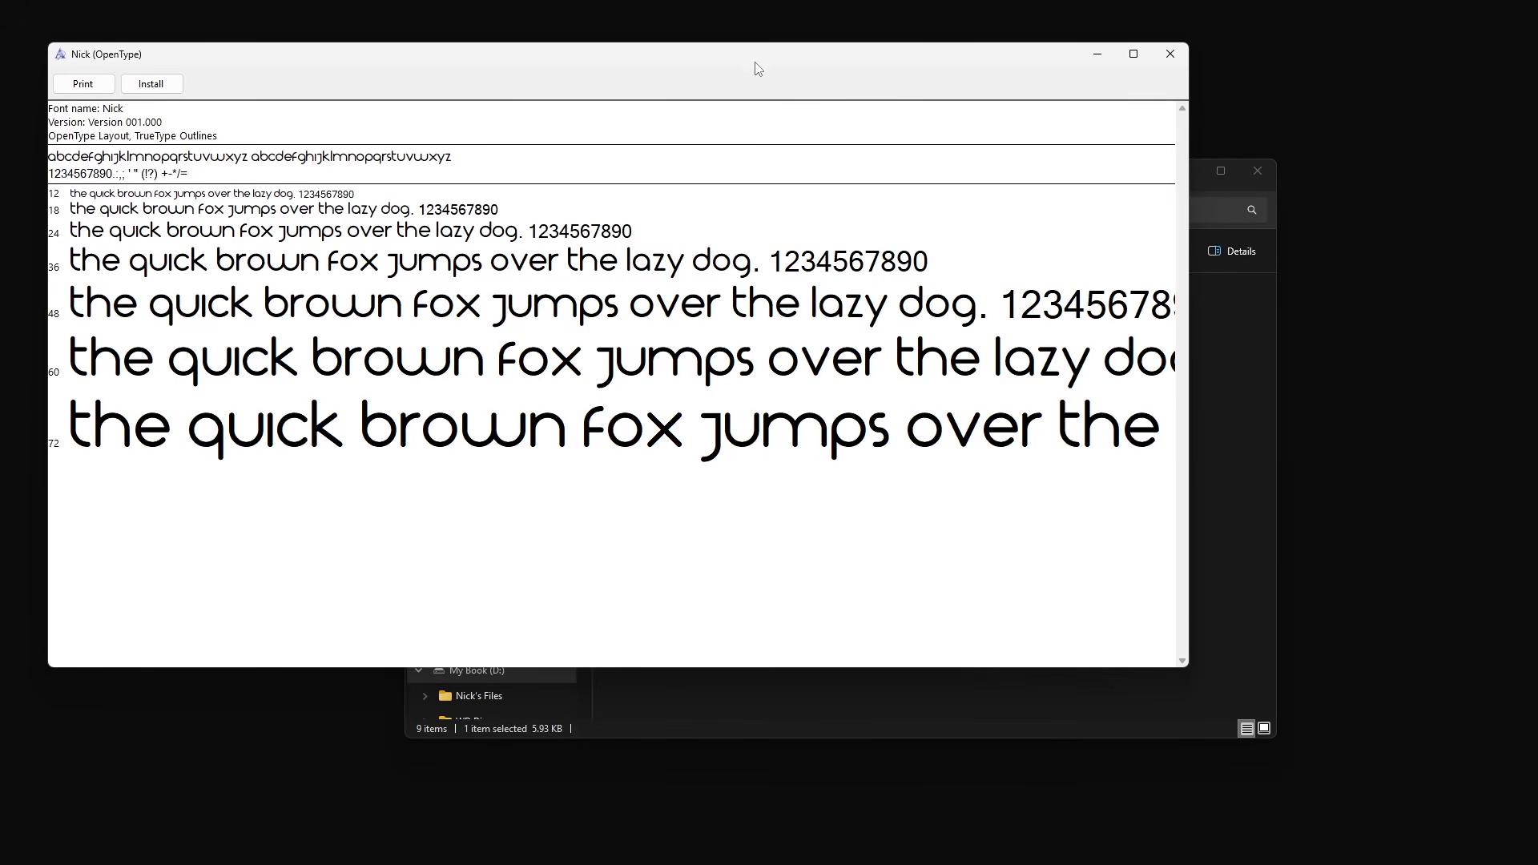
{"action": "left_click_drag", "start_coordinate": [755, 62], "coordinate": [878, 145]}
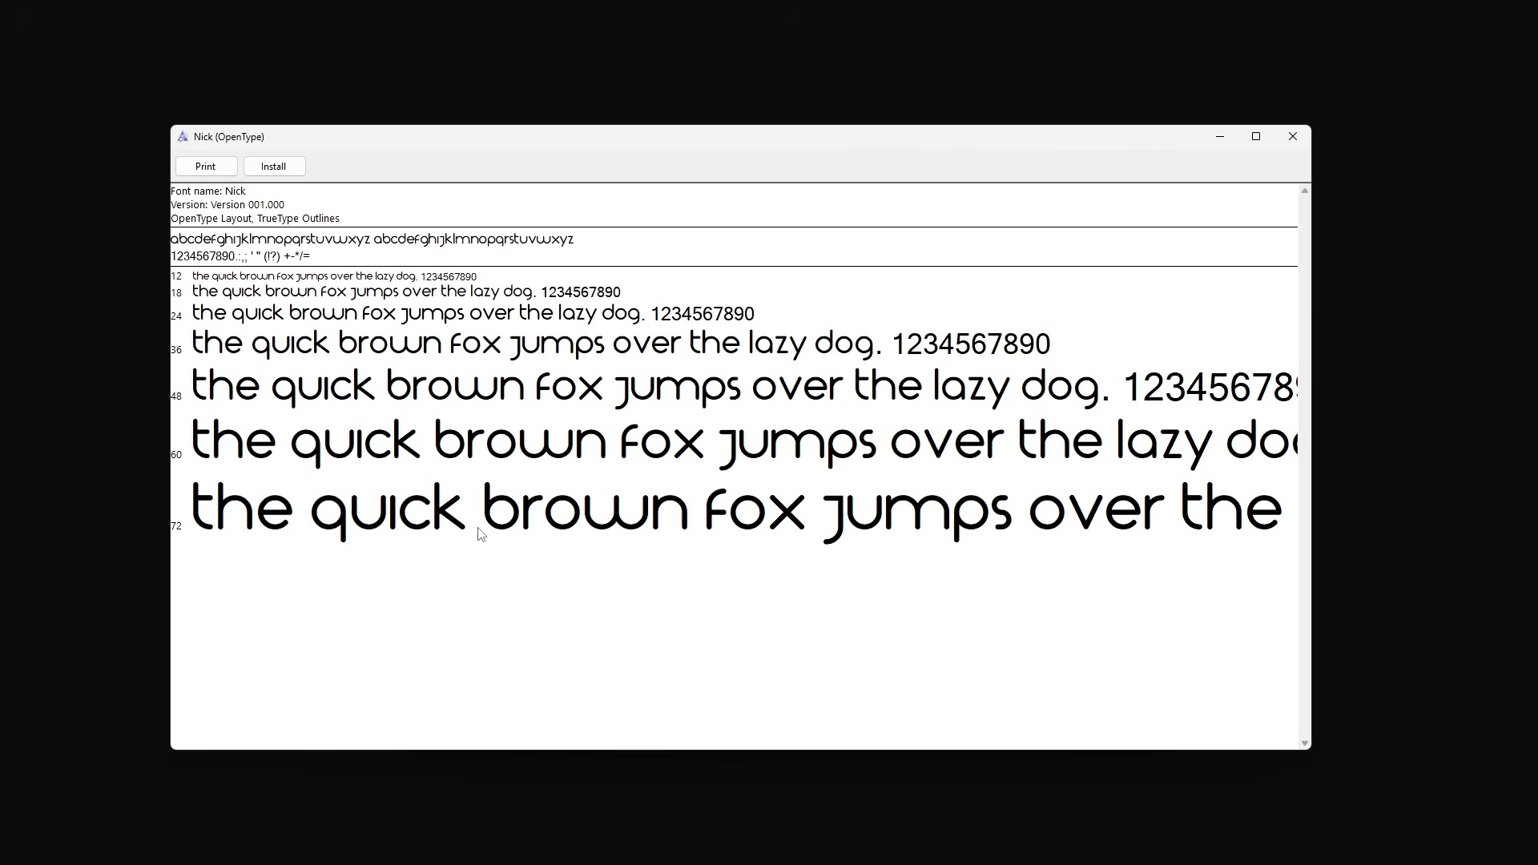
{"action": "left_click", "coordinate": [273, 166]}
{"action": "left_click", "coordinate": [1306, 136]}
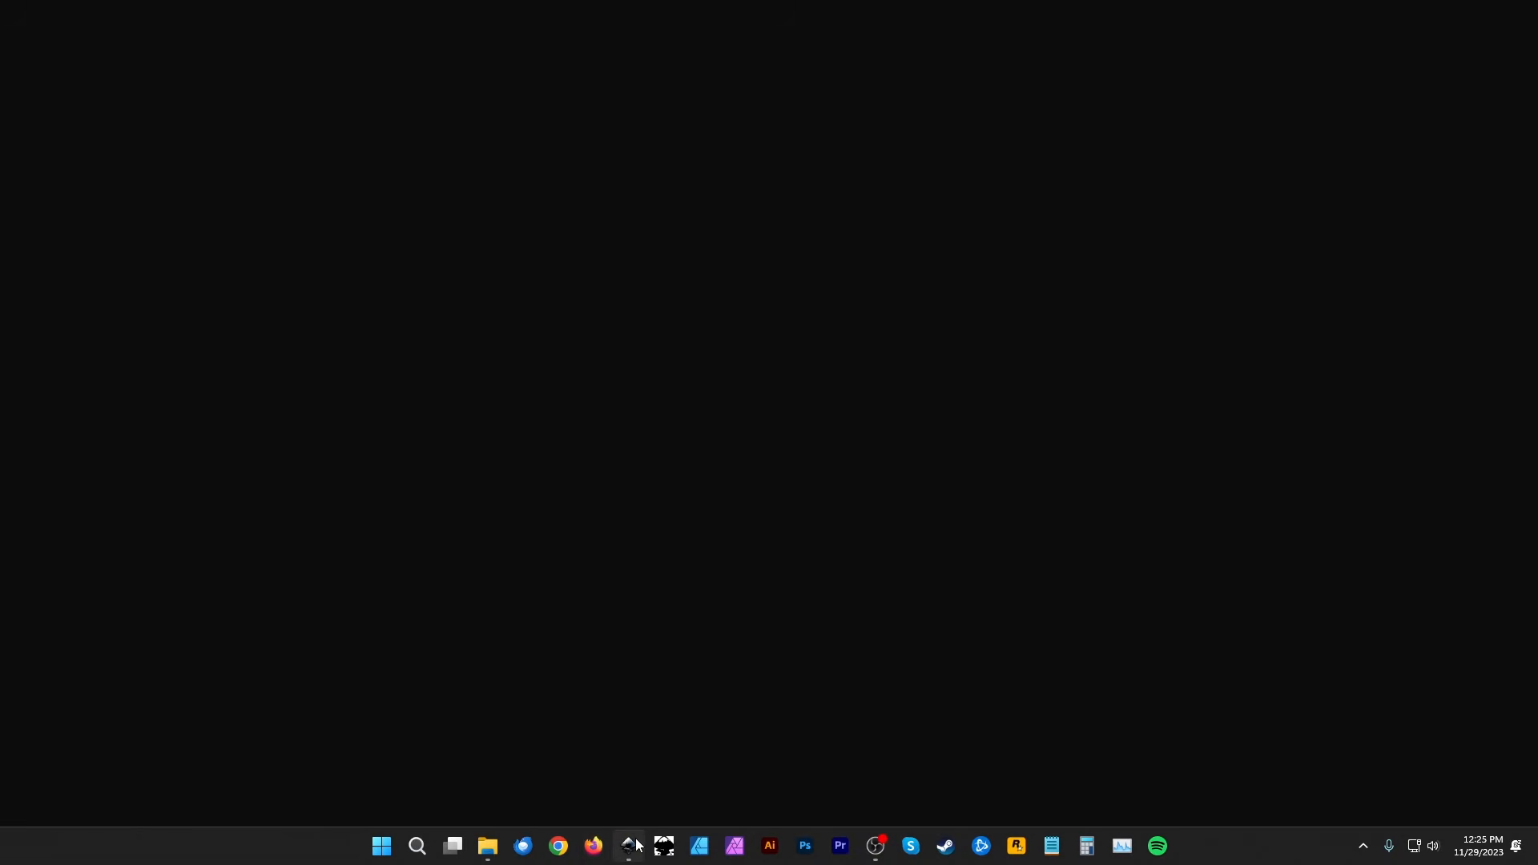
- Switch to Inkscape, close the letters document and start a new blank document
{"action": "left_click", "coordinate": [628, 843]}
{"action": "left_click", "coordinate": [939, 53]}
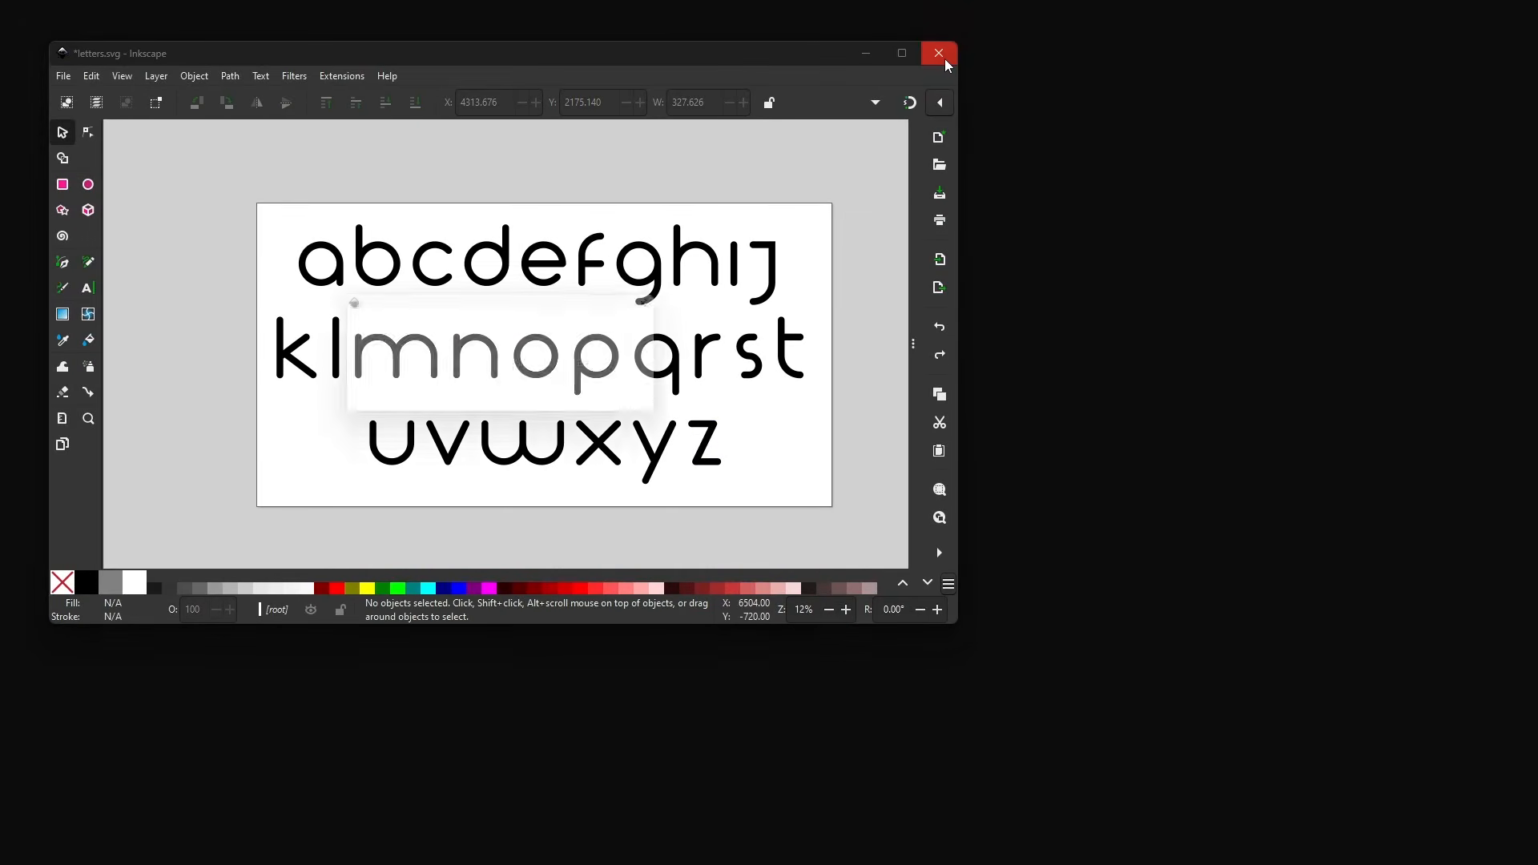
{"action": "left_click", "coordinate": [391, 406]}
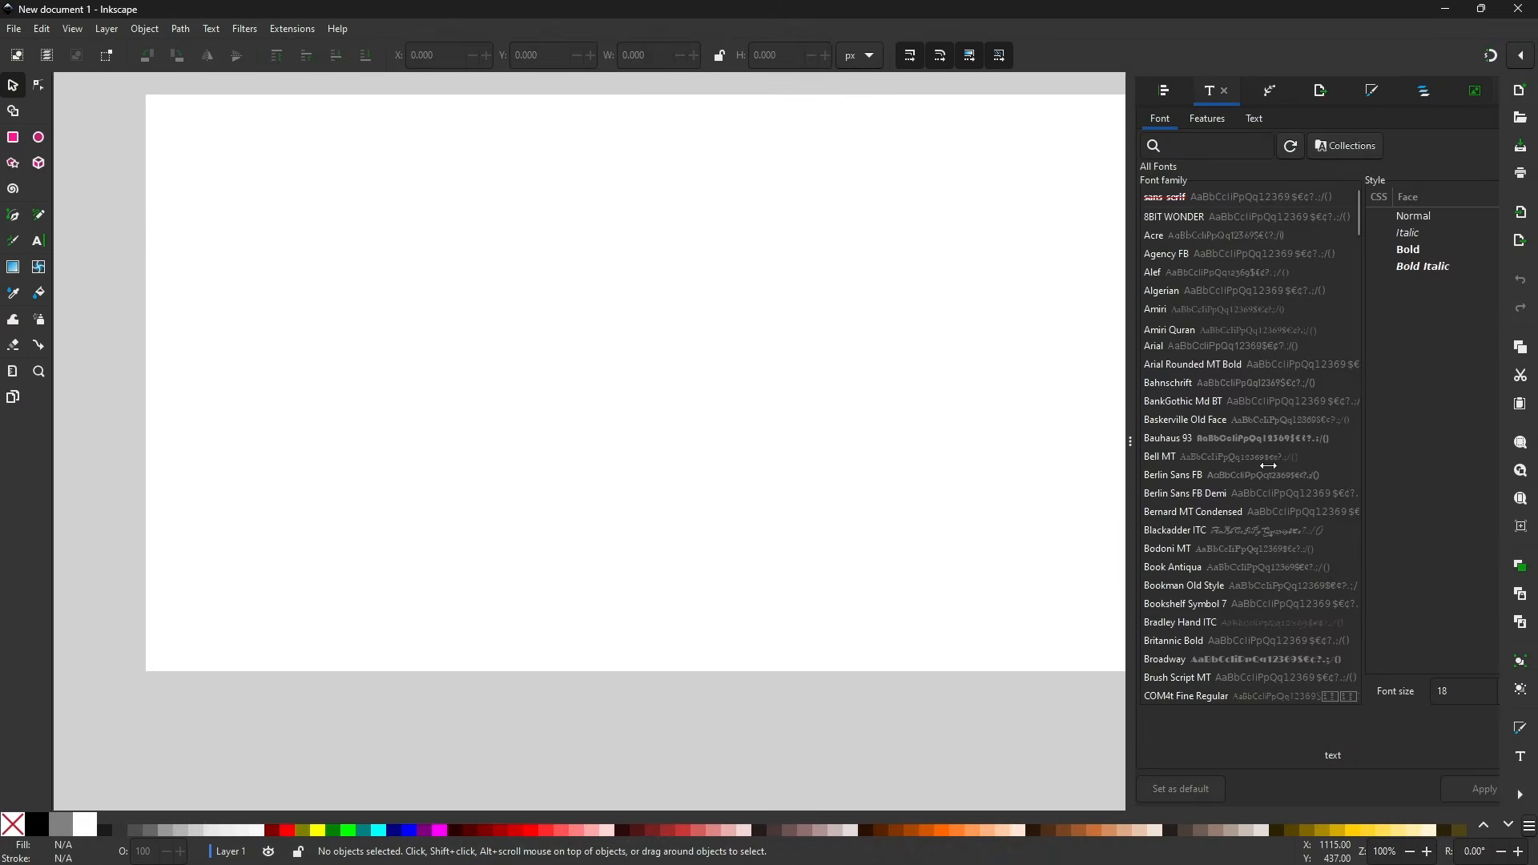
{"action": "left_click_drag", "start_coordinate": [1268, 465], "coordinate": [1199, 446]}
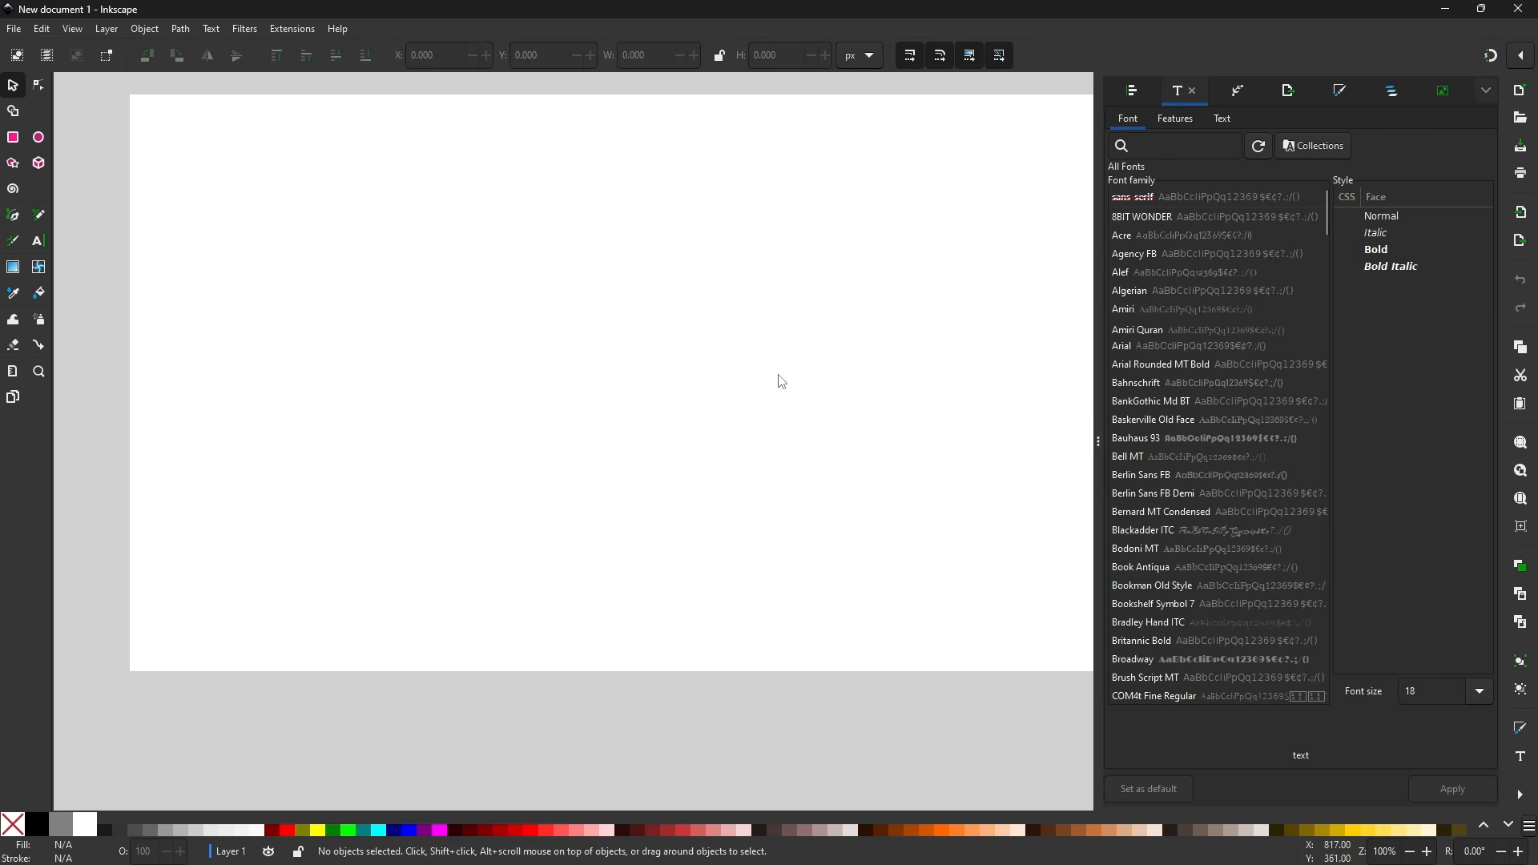
- Create a sample text object reading fdfggf with the Text tool
{"action": "left_click_drag", "start_coordinate": [691, 320], "coordinate": [618, 429]}
{"action": "left_click_drag", "start_coordinate": [447, 341], "coordinate": [465, 311]}
{"action": "key", "text": "t"}
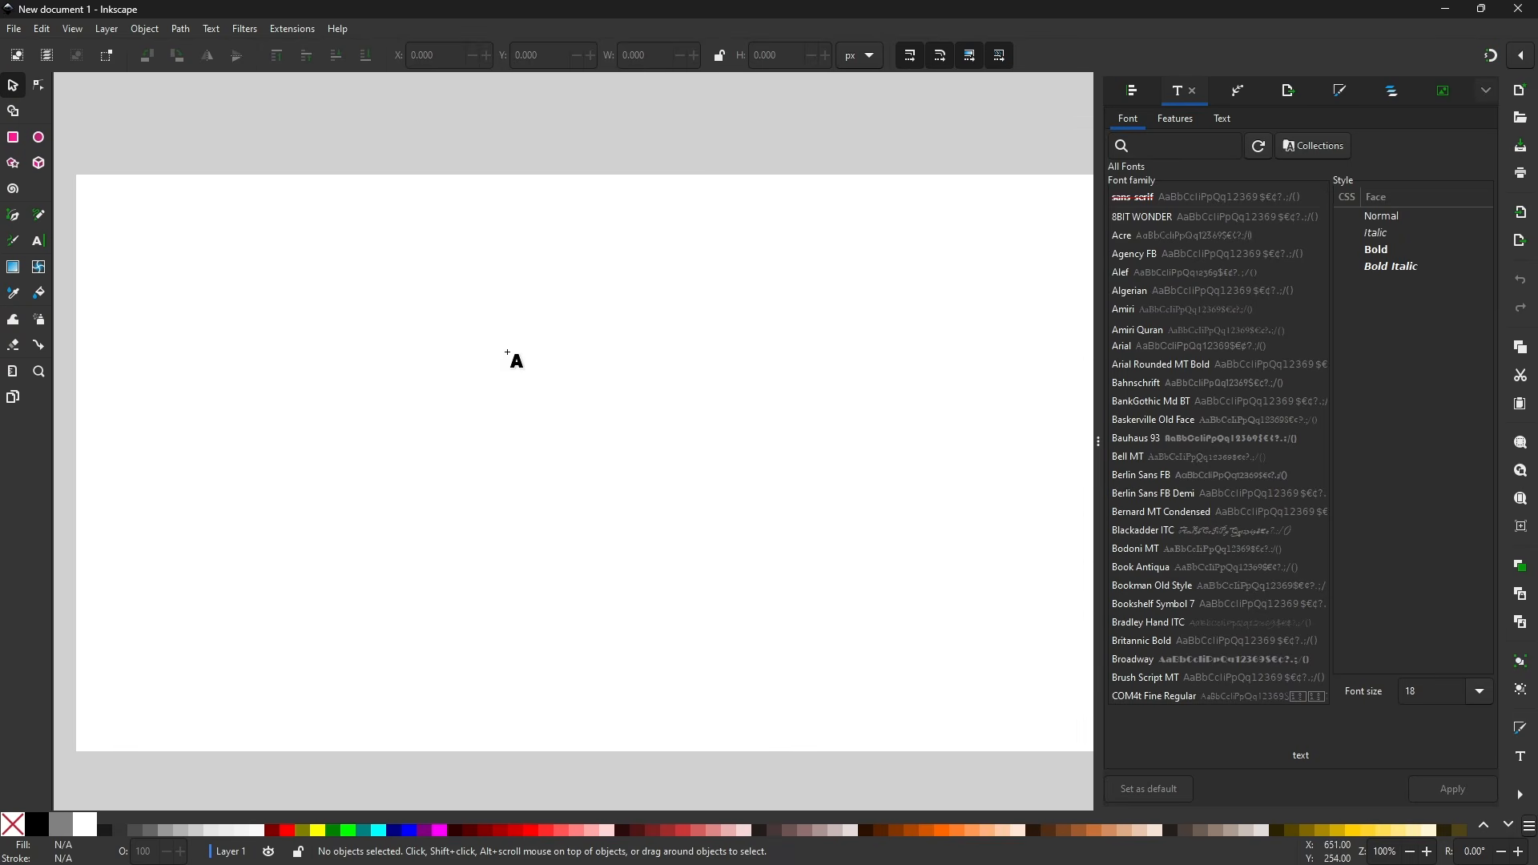
{"action": "left_click", "coordinate": [367, 337]}
{"action": "type", "text": "fdfggf"}
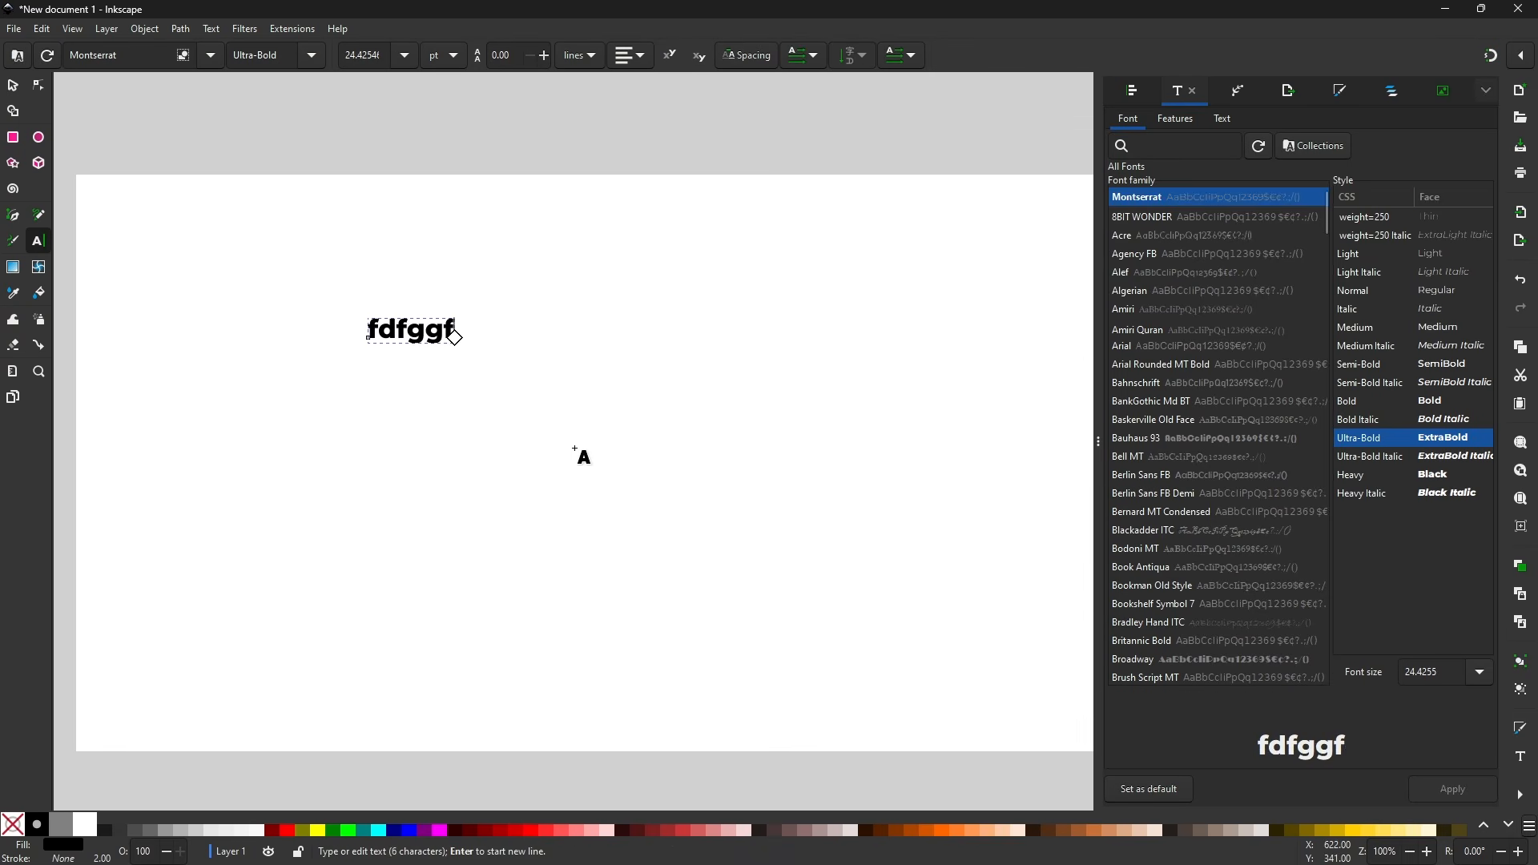
- Select all the sample text and apply the newly installed font to it
{"action": "key", "text": "ctrl+a"}
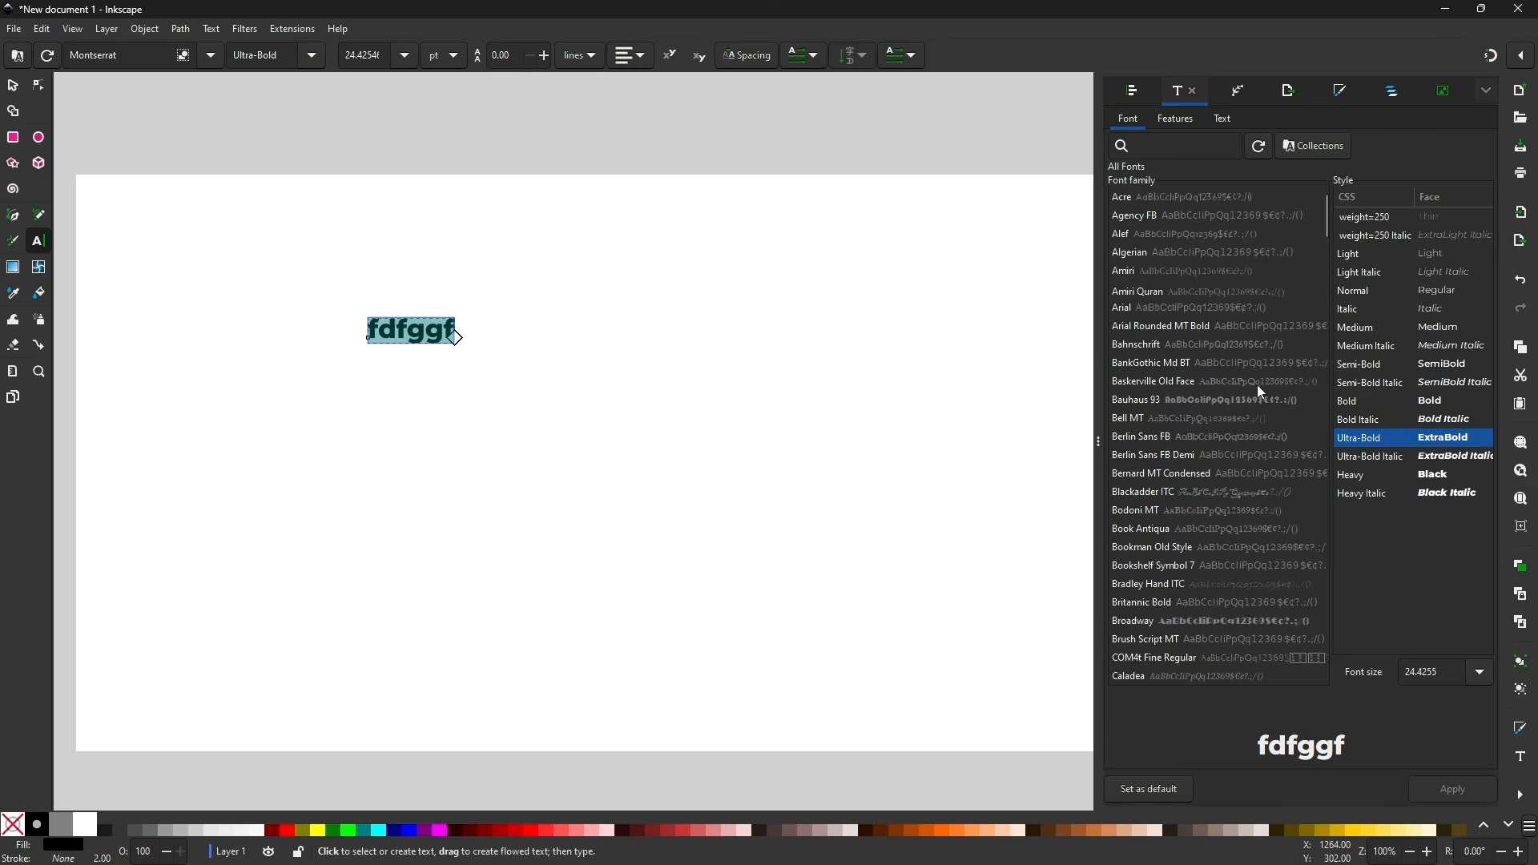
{"action": "left_click", "coordinate": [1245, 358]}
{"action": "scroll", "coordinate": [1215, 365], "scroll_direction": "down", "scroll_amount": 5}
{"action": "scroll", "coordinate": [1214, 365], "scroll_direction": "down", "scroll_amount": 10}
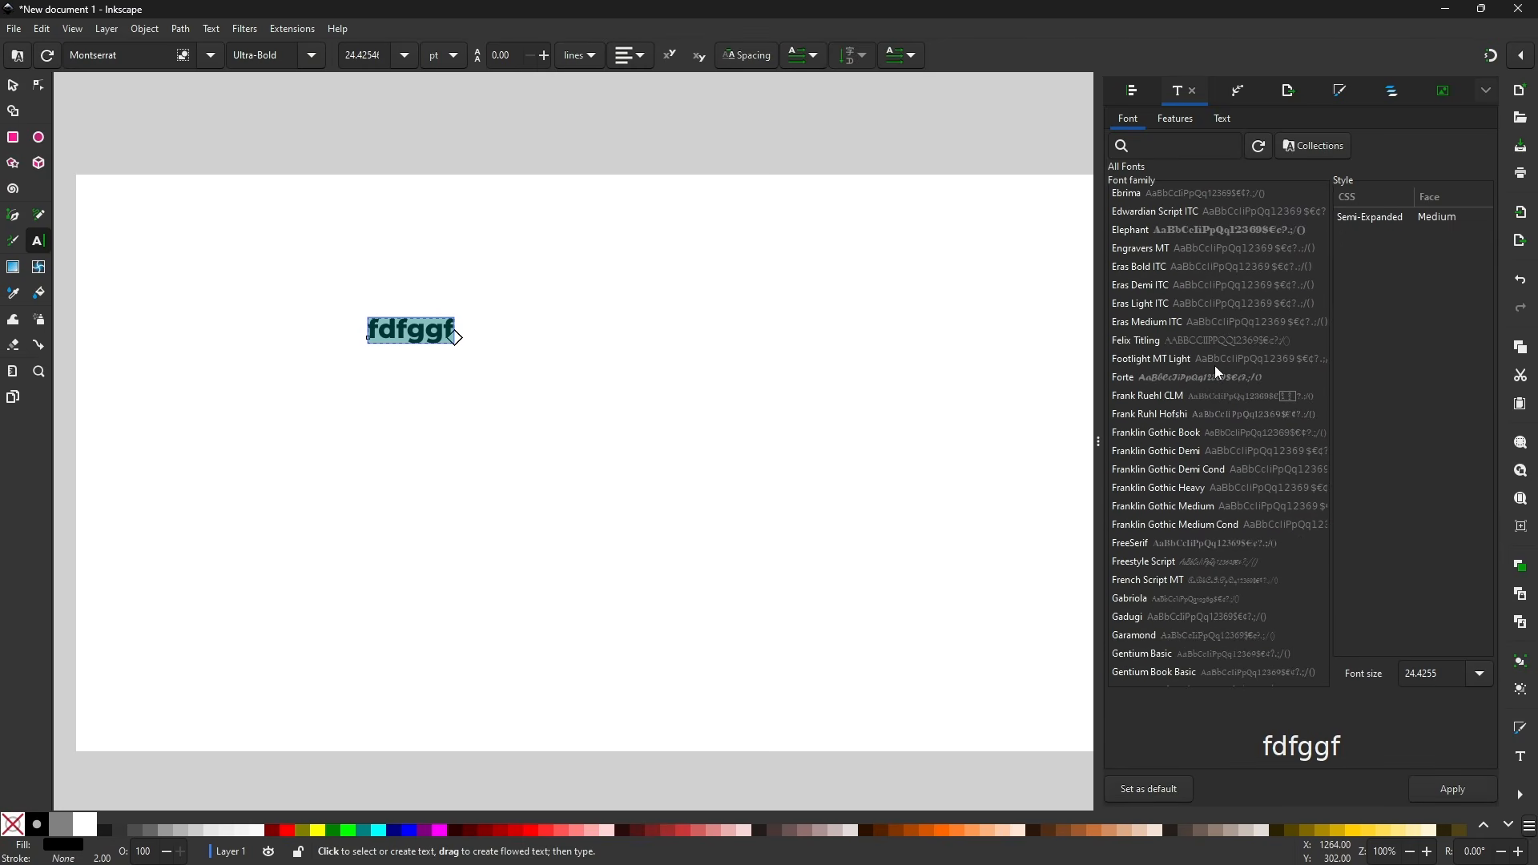
{"action": "scroll", "coordinate": [1216, 373], "scroll_direction": "down", "scroll_amount": 15}
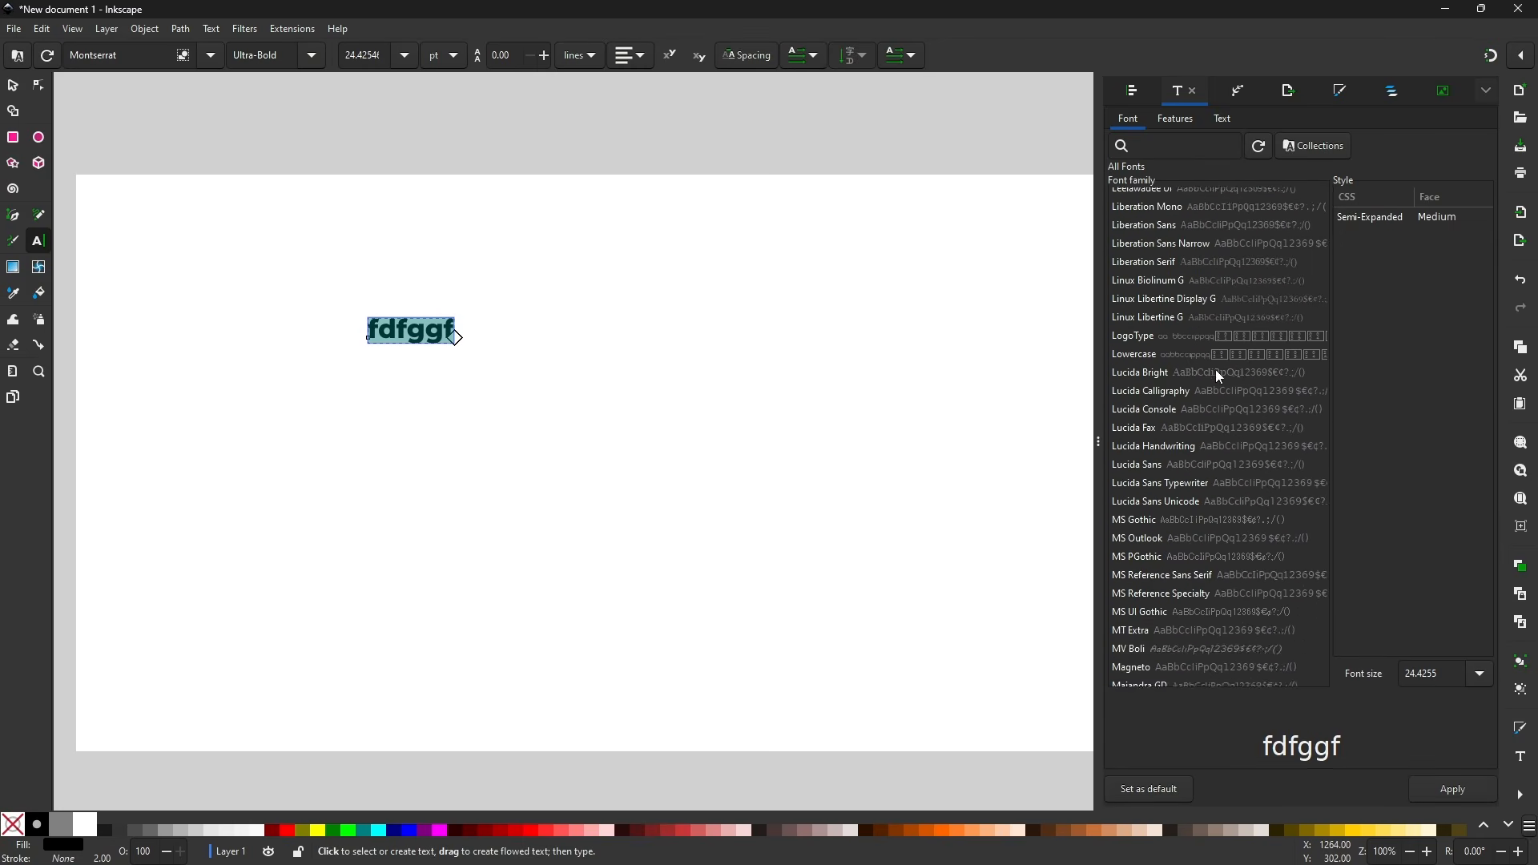
{"action": "scroll", "coordinate": [1215, 368], "scroll_direction": "down", "scroll_amount": 4}
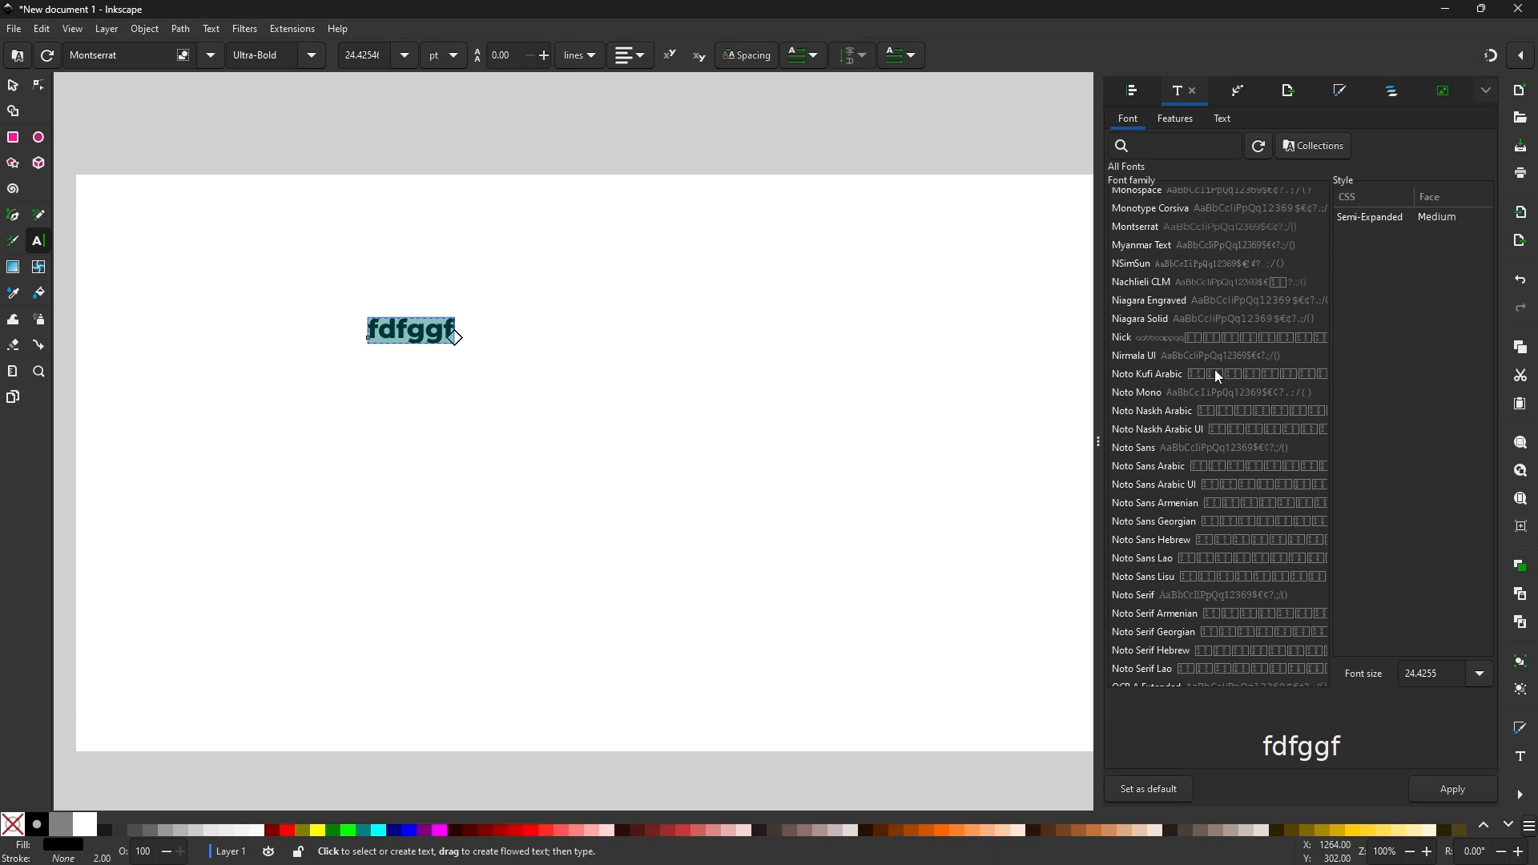
{"action": "left_click", "coordinate": [1167, 340]}
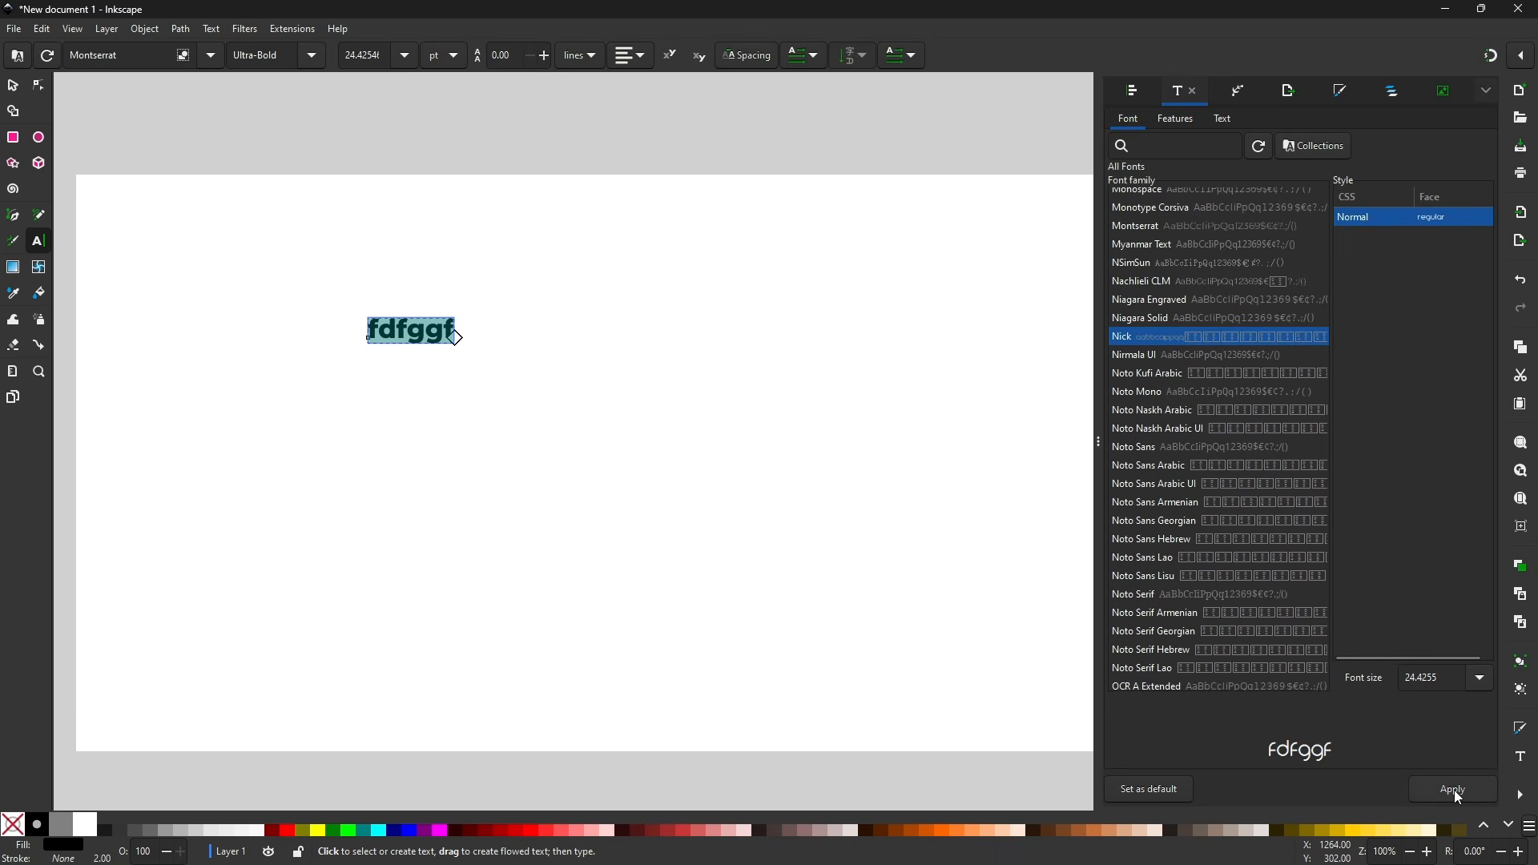
{"action": "left_click", "coordinate": [1453, 789]}
{"action": "scroll", "coordinate": [386, 307], "scroll_direction": "down", "scroll_amount": 1}
{"action": "scroll", "coordinate": [393, 320], "scroll_direction": "up", "scroll_amount": 6}
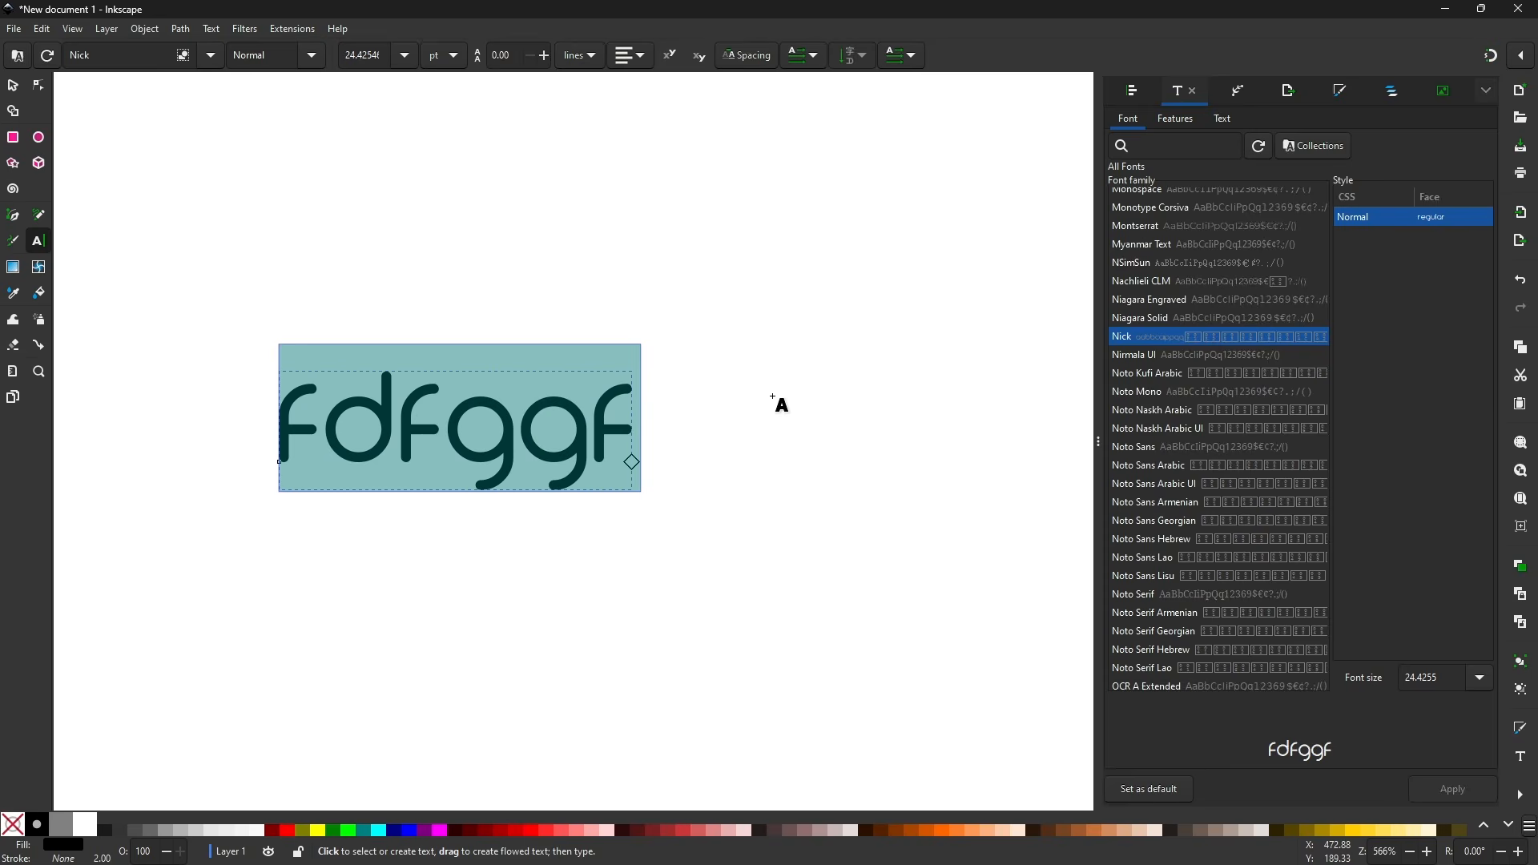
- Replace the sample text with the word logotype
{"action": "key", "text": "o"}
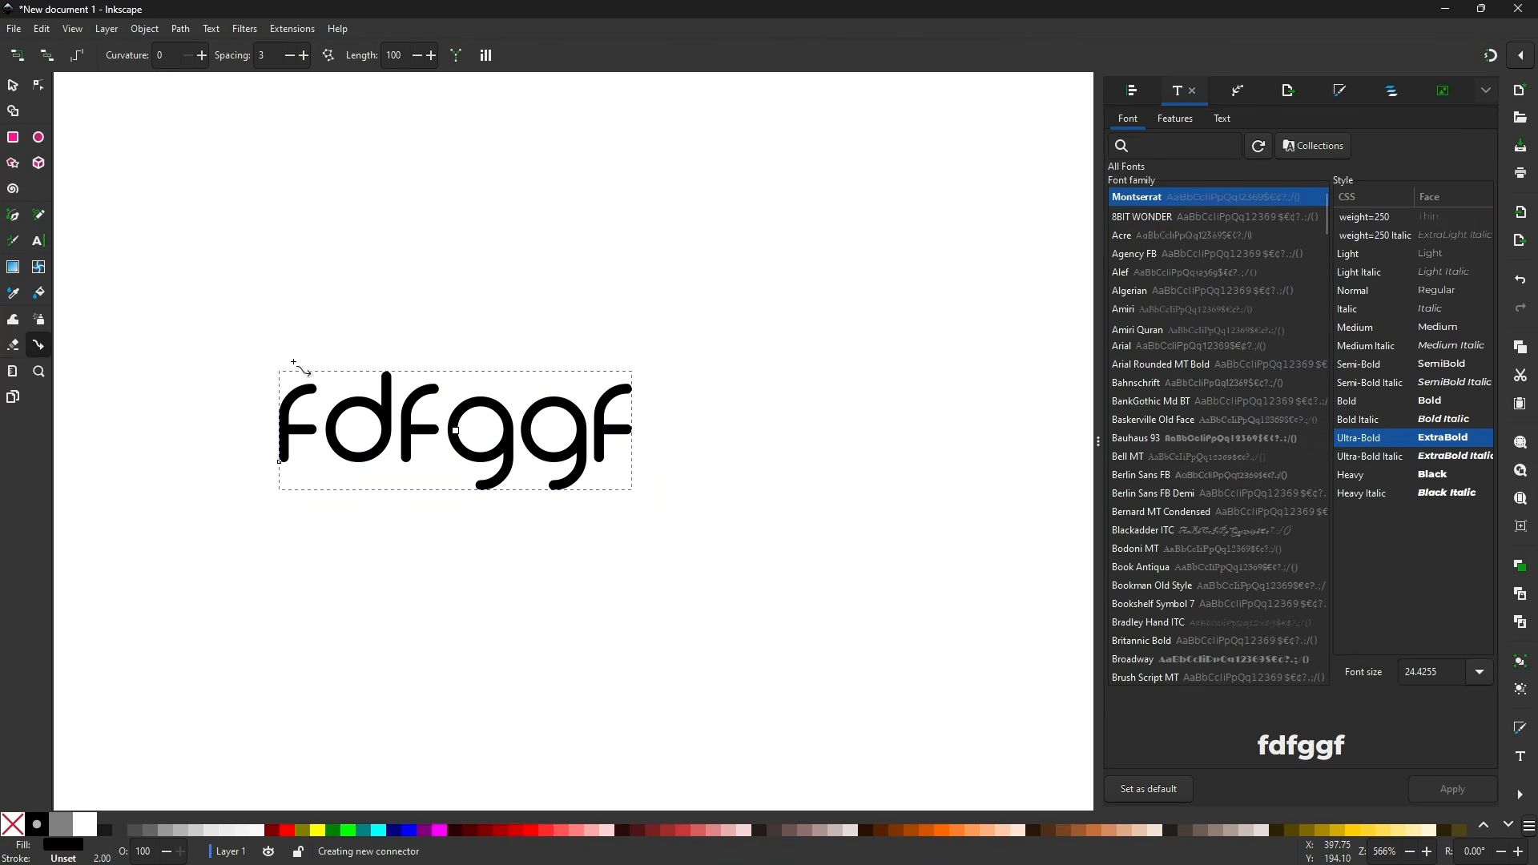
{"action": "key", "text": "s"}
{"action": "key", "text": "t"}
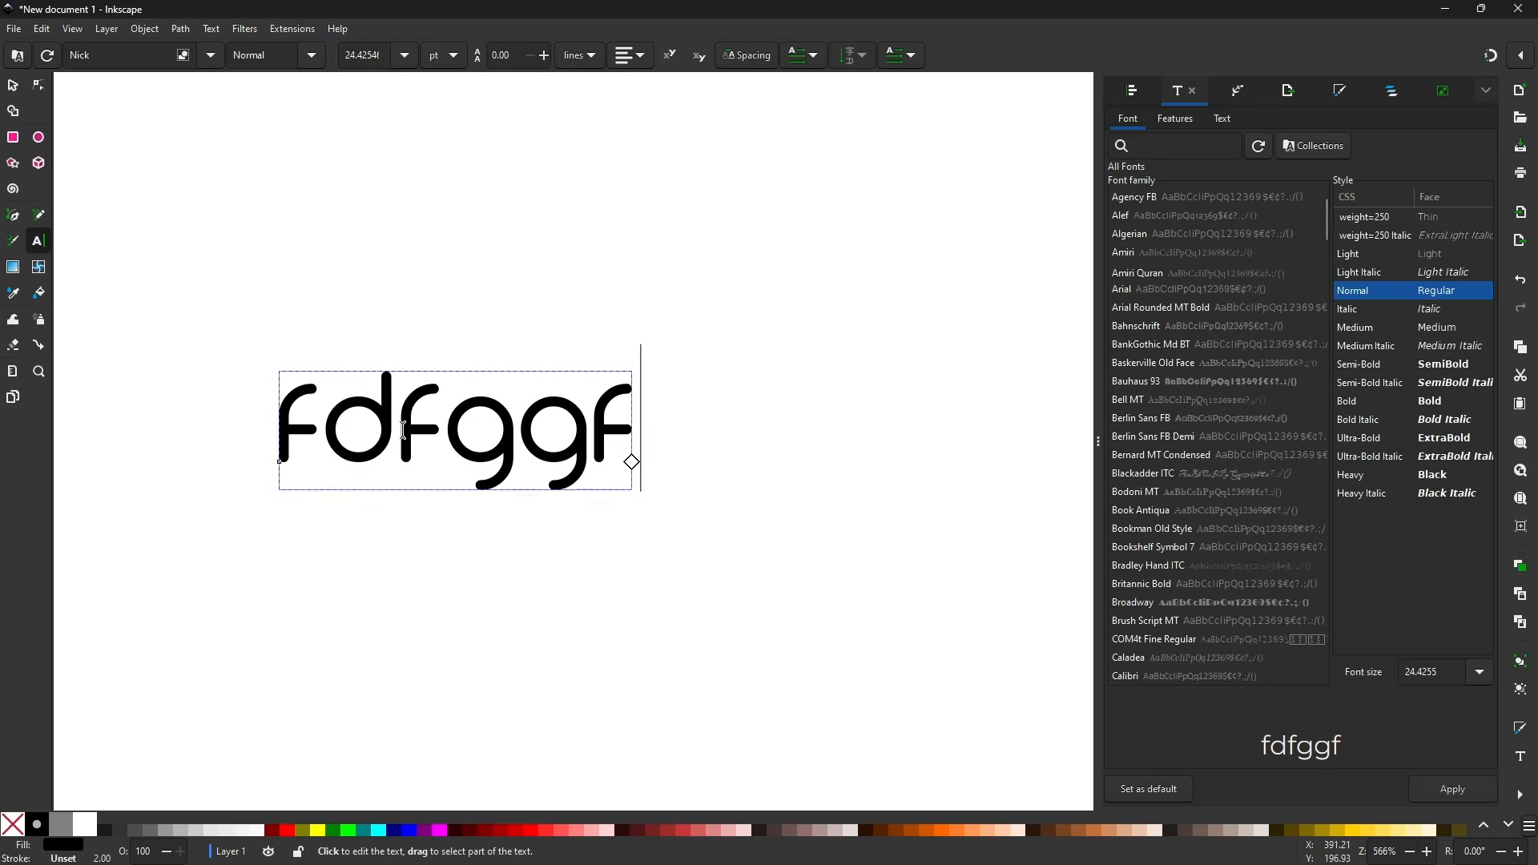
{"action": "double_click", "coordinate": [404, 430]}
{"action": "type", "text": "logotype"}
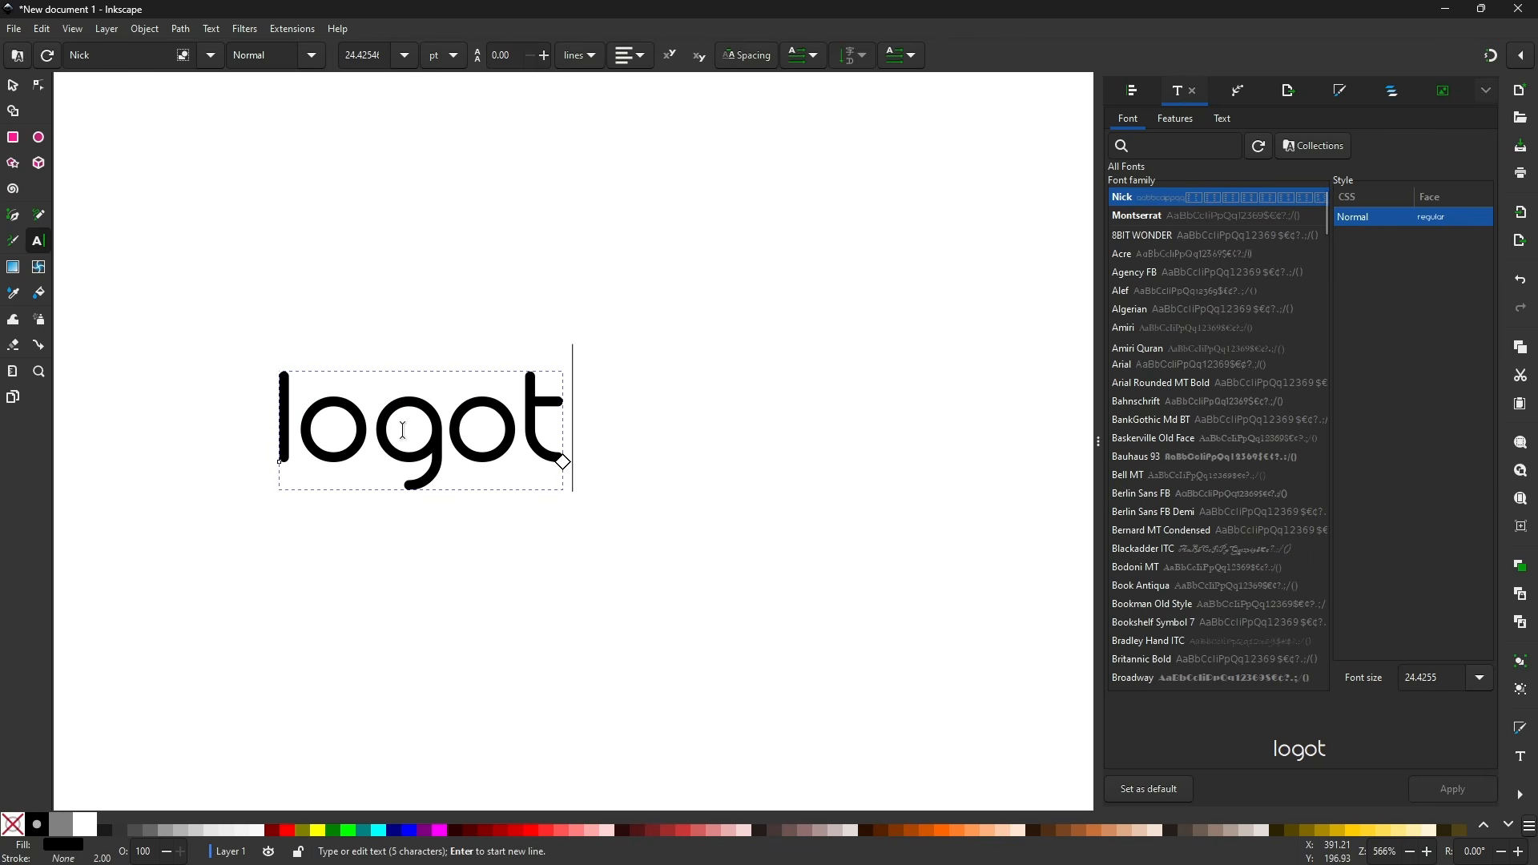
- Show the rulers and pull a horizontal guide down to the baseline of the logotype text
{"action": "left_click", "coordinate": [14, 86]}
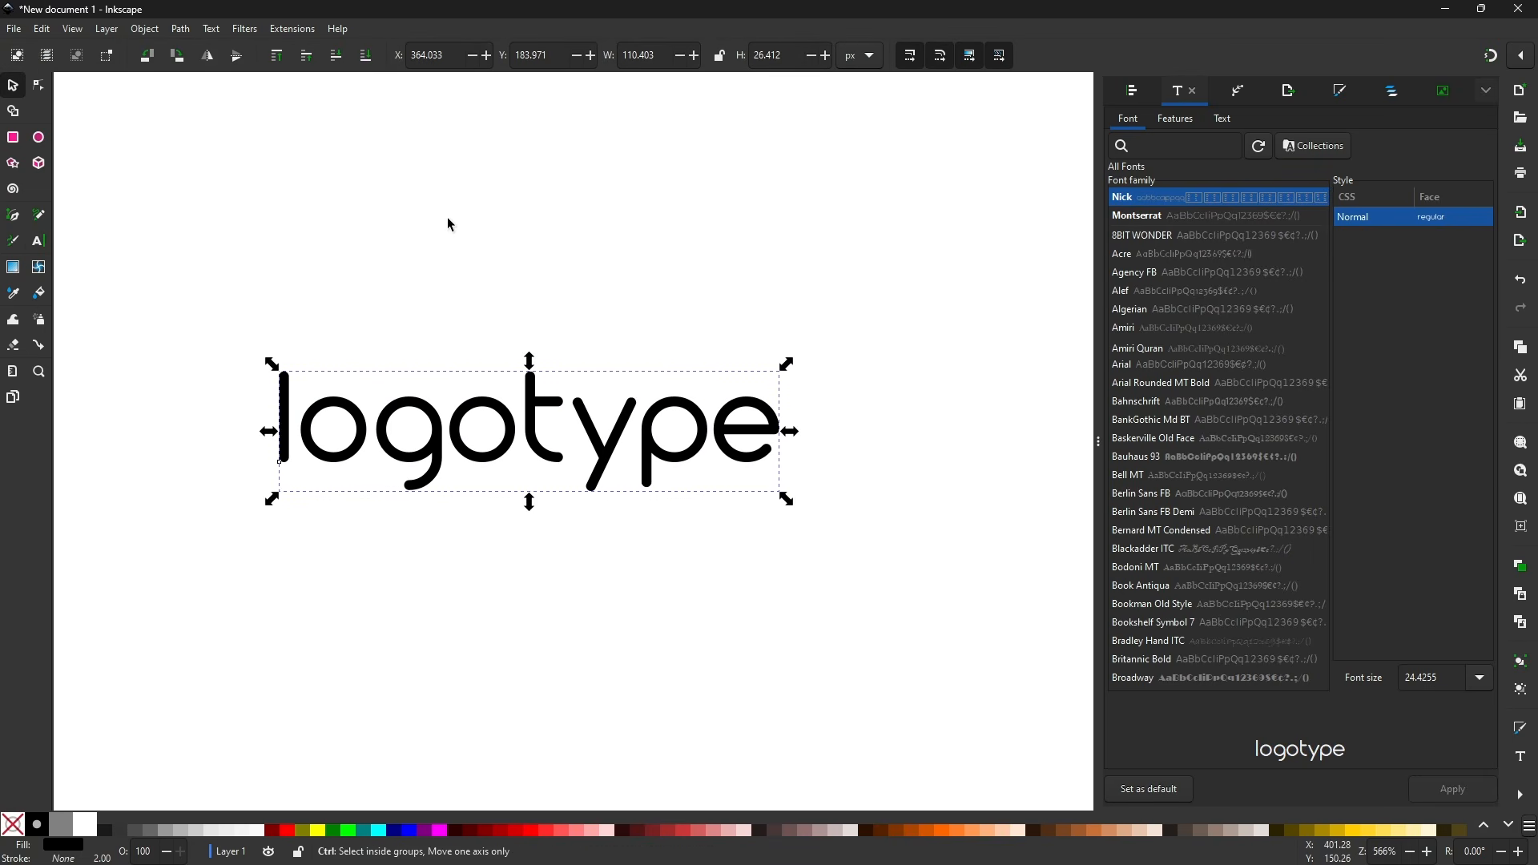
{"action": "key", "text": "ctrl+r"}
{"action": "left_click_drag", "start_coordinate": [867, 83], "coordinate": [1018, 470]}
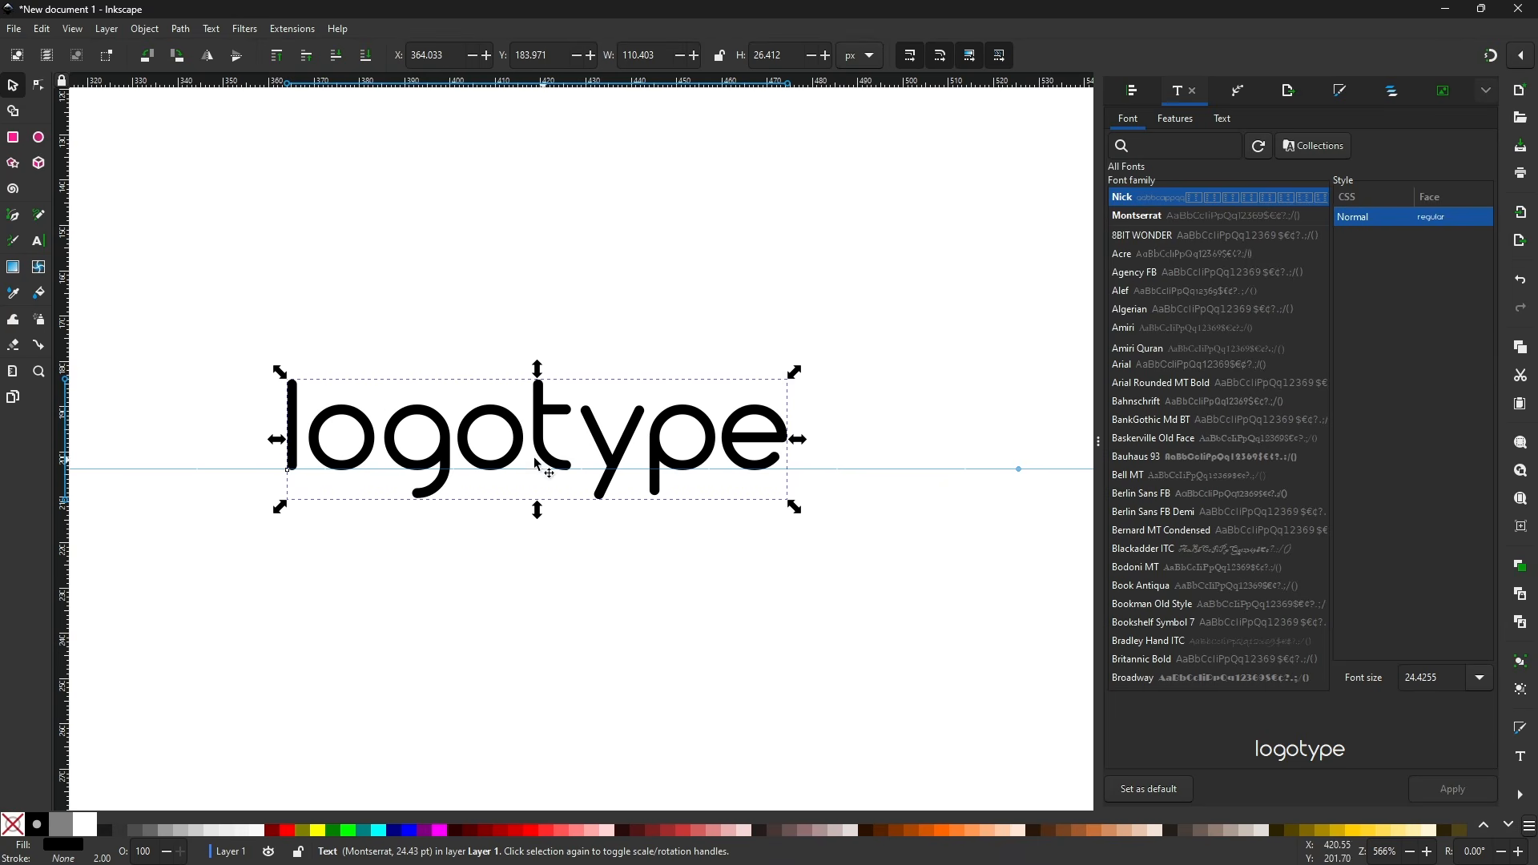
{"action": "scroll", "coordinate": [469, 478], "scroll_direction": "up", "scroll_amount": 1}
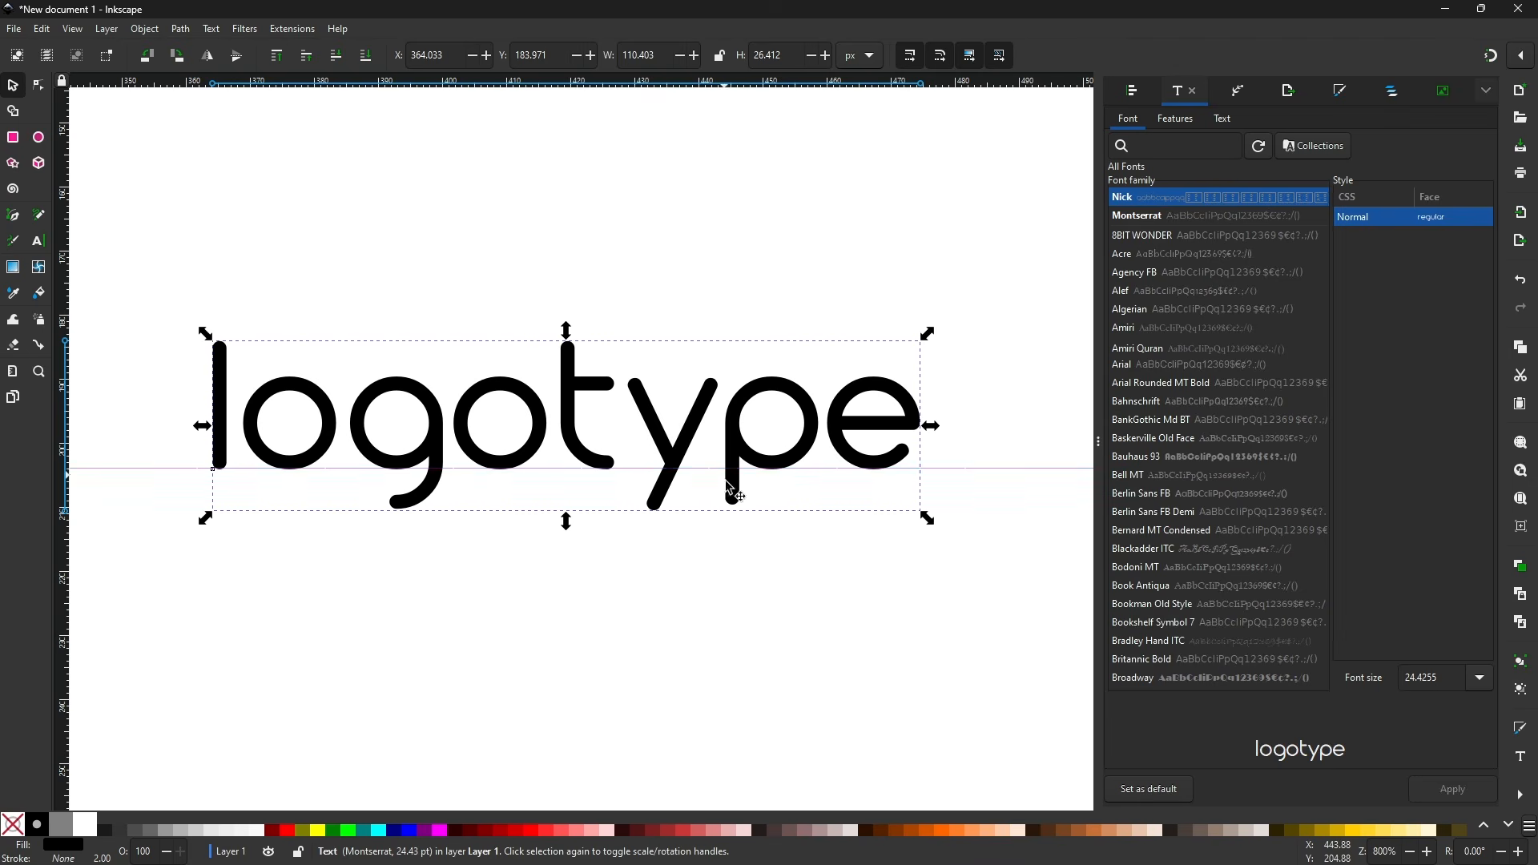
{"action": "scroll", "coordinate": [697, 555], "scroll_direction": "down", "scroll_amount": 2}
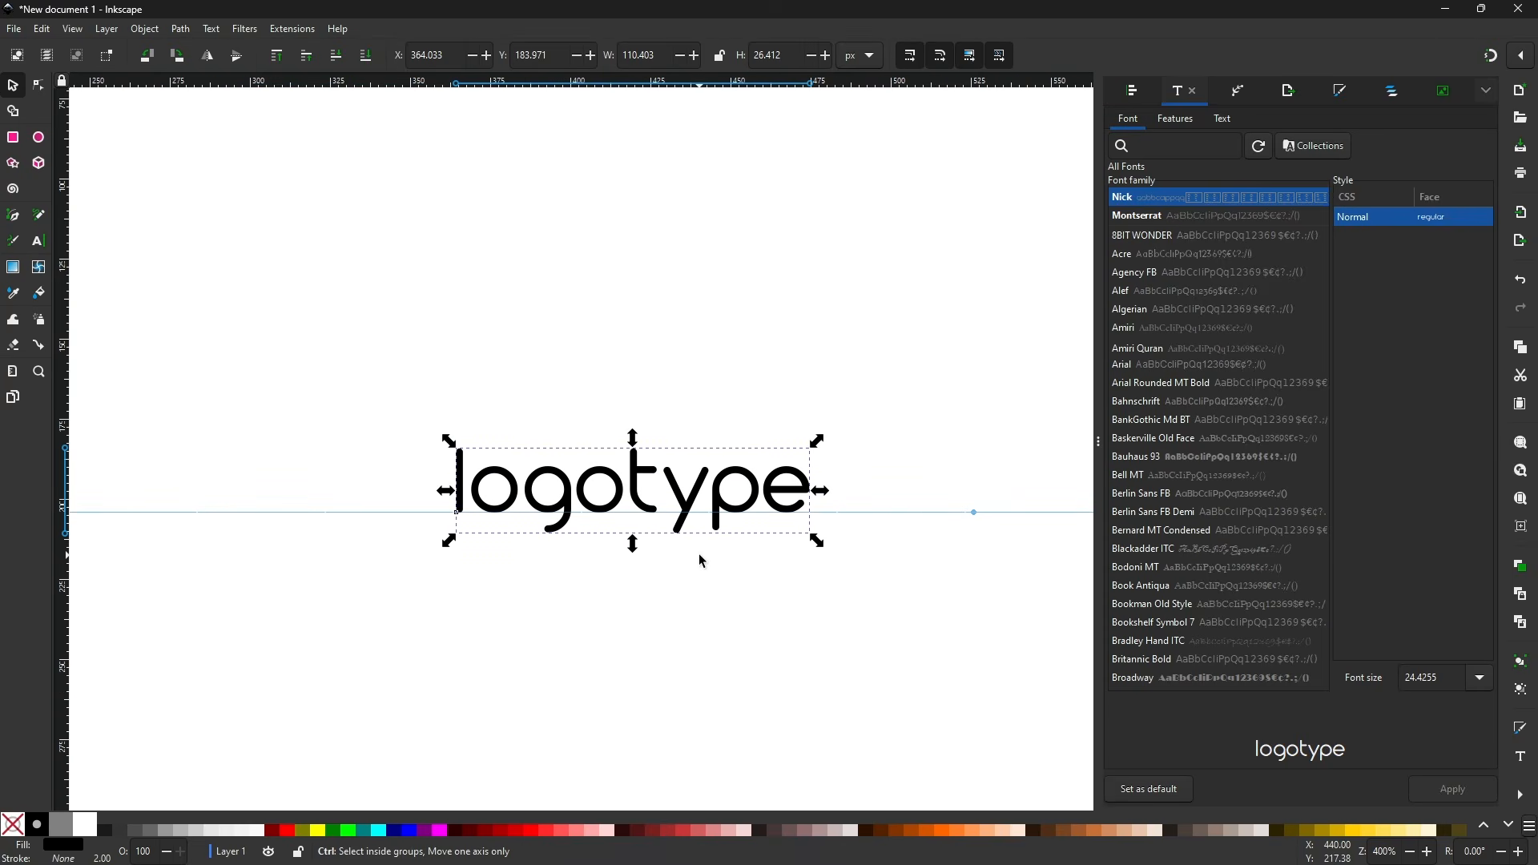
{"action": "left_click", "coordinate": [713, 583]}
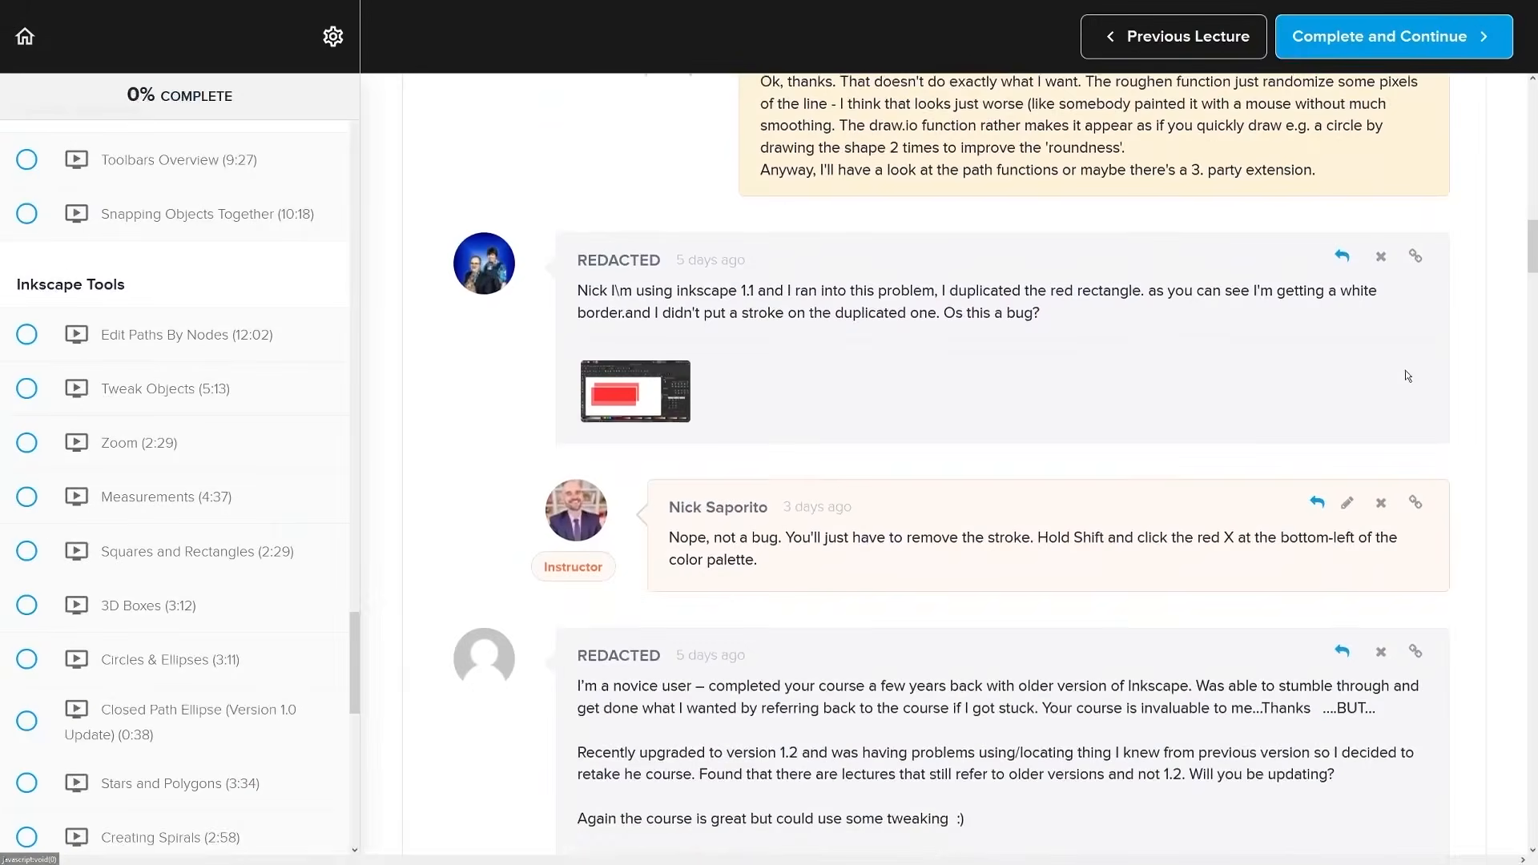
{"action": "scroll", "coordinate": [1435, 367], "scroll_direction": "down", "scroll_amount": 10}
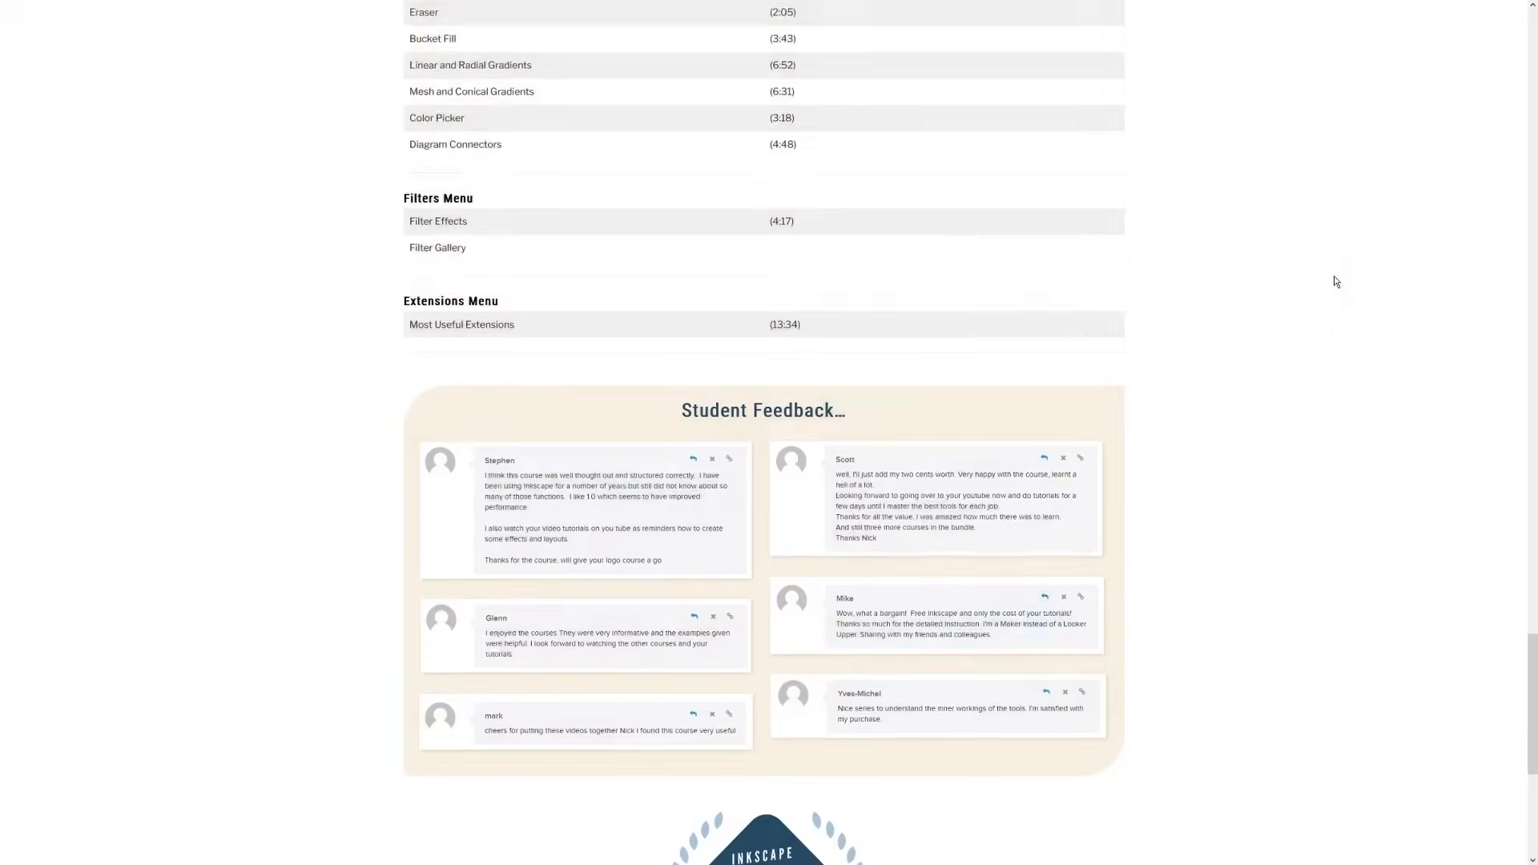
{"action": "scroll", "coordinate": [1333, 276], "scroll_direction": "down", "scroll_amount": 5}
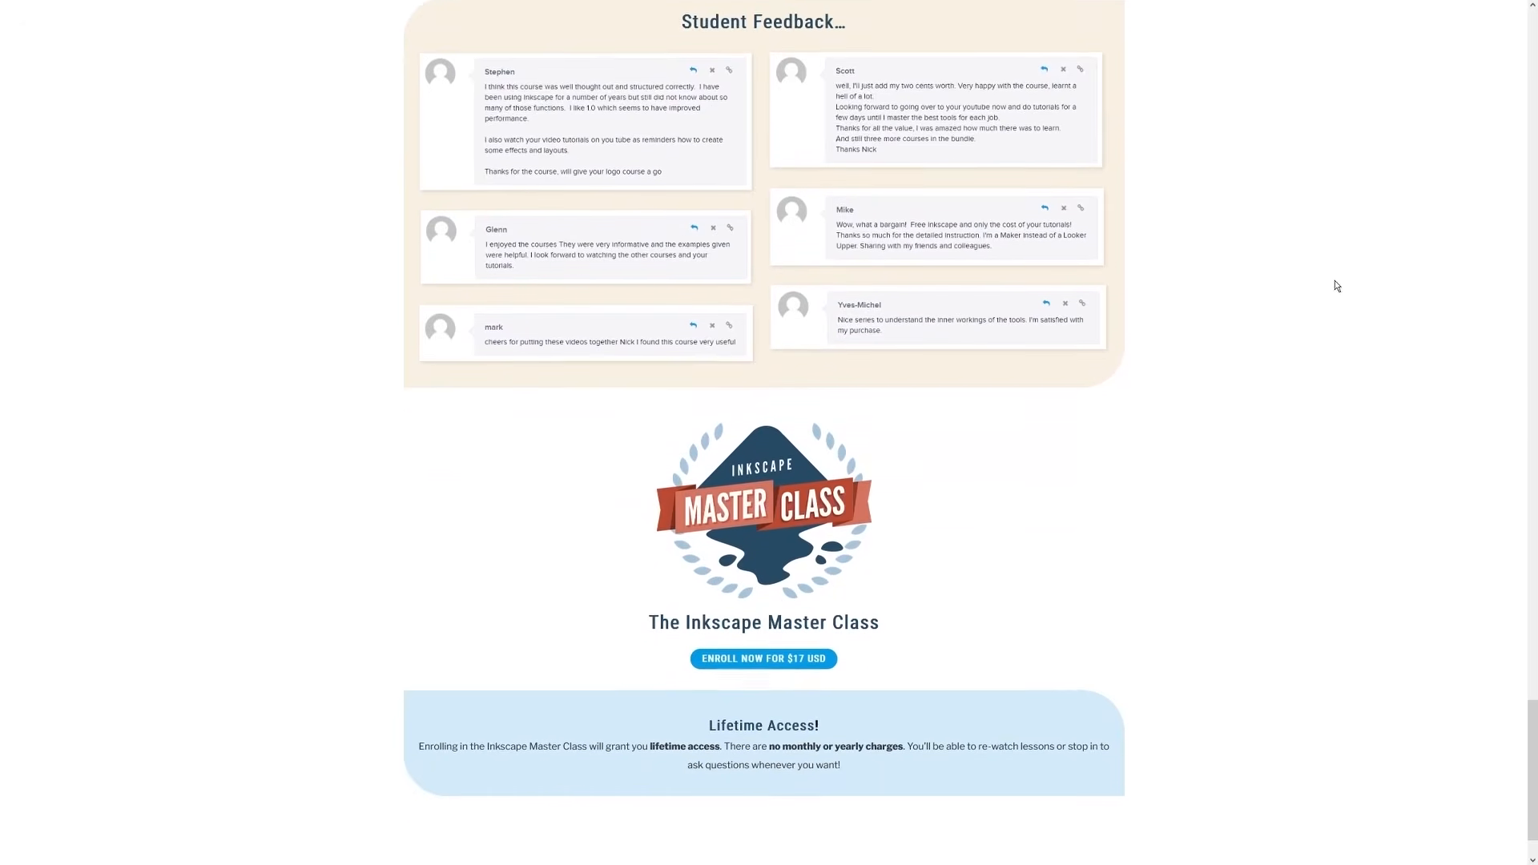
{"action": "scroll", "coordinate": [1334, 286], "scroll_direction": "down", "scroll_amount": 1}
{"action": "left_click_drag", "start_coordinate": [876, 560], "coordinate": [718, 572]}
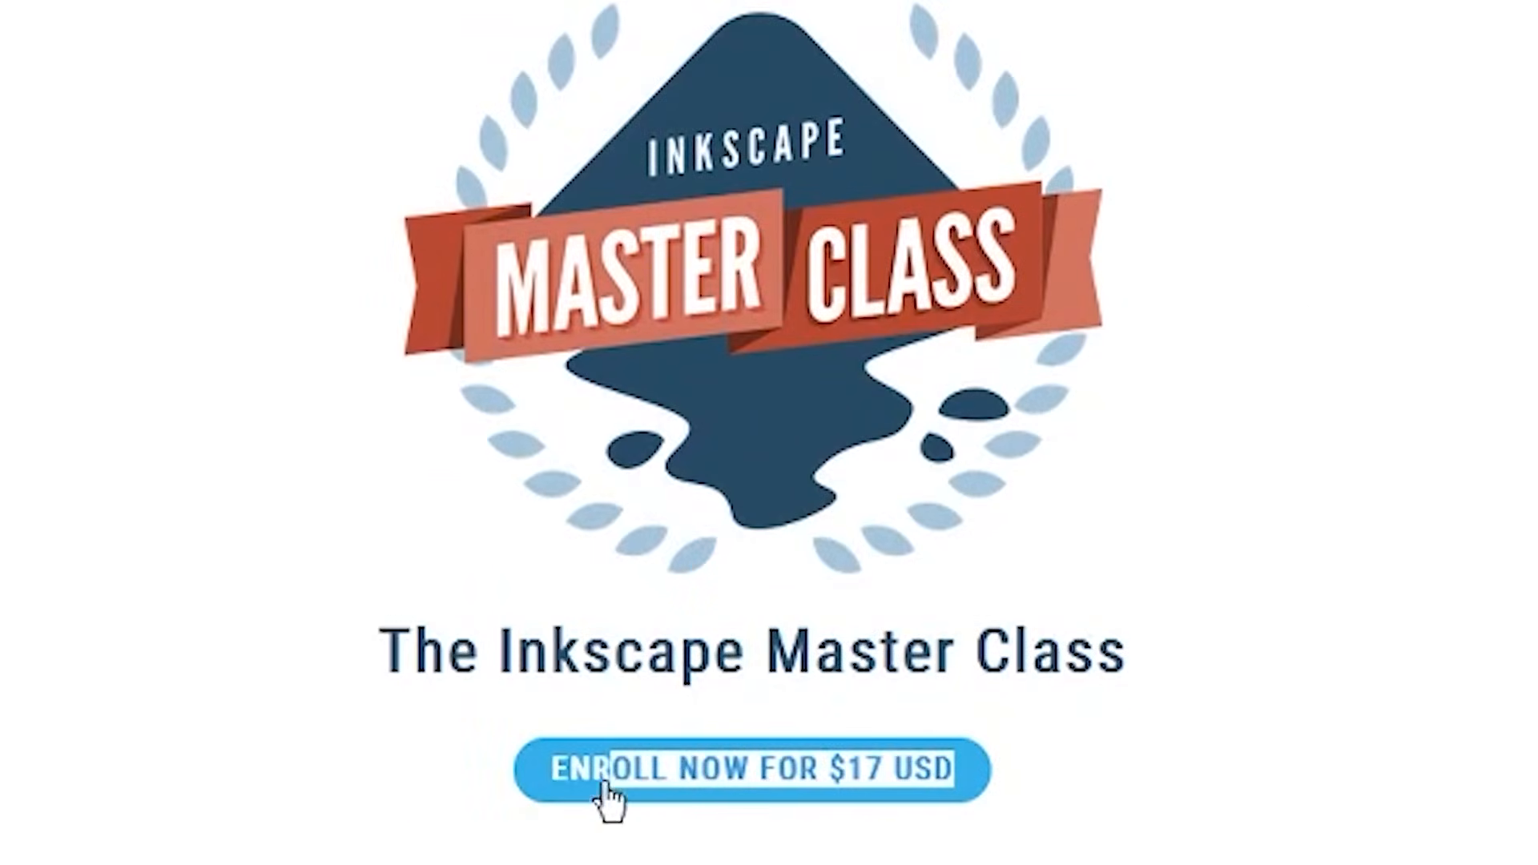
{"action": "left_click_drag", "start_coordinate": [606, 801], "coordinate": [521, 800]}
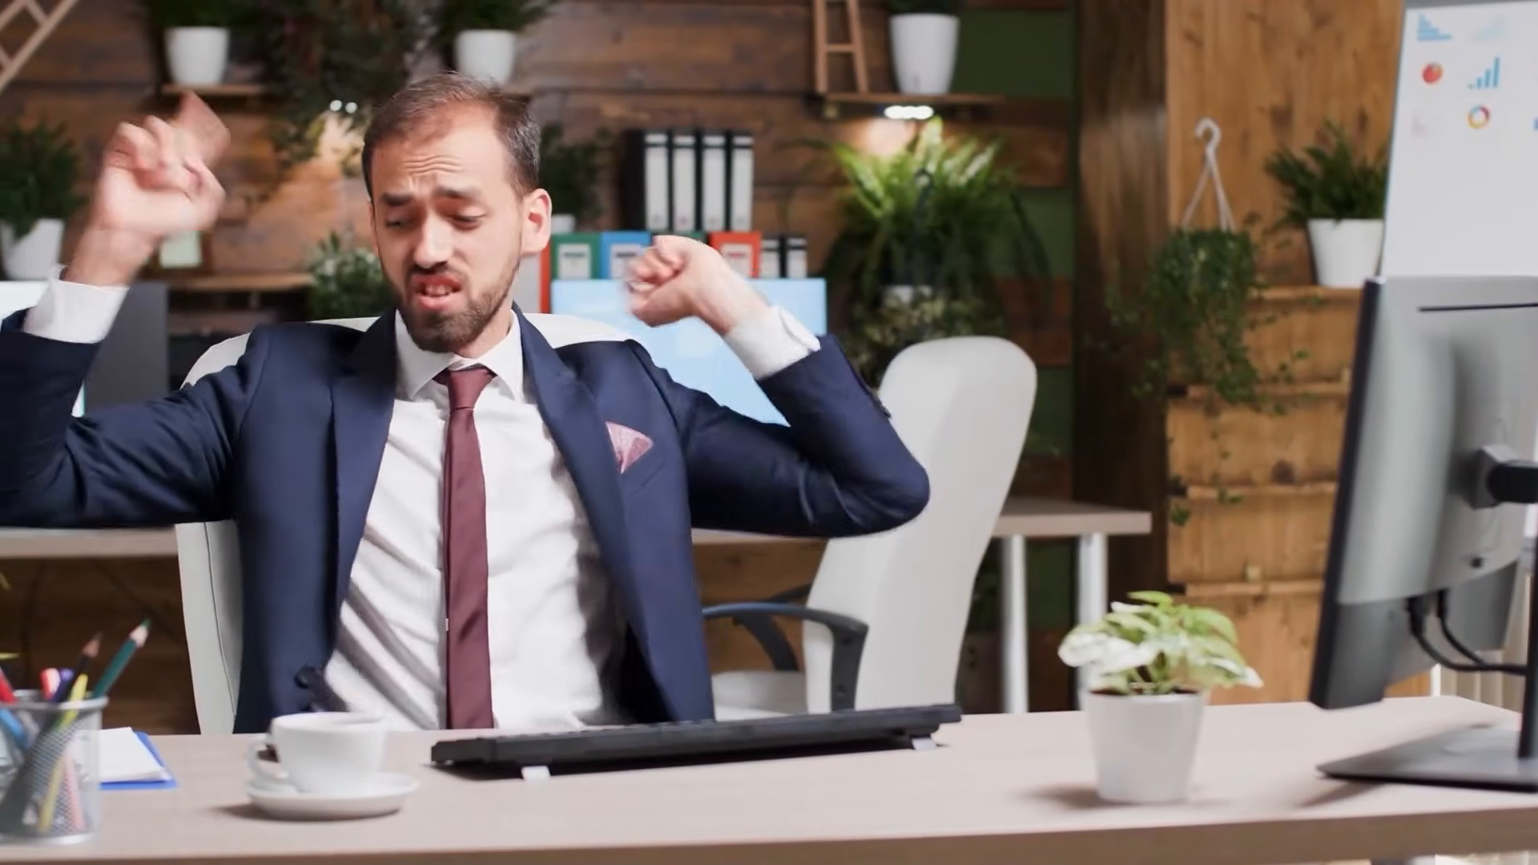